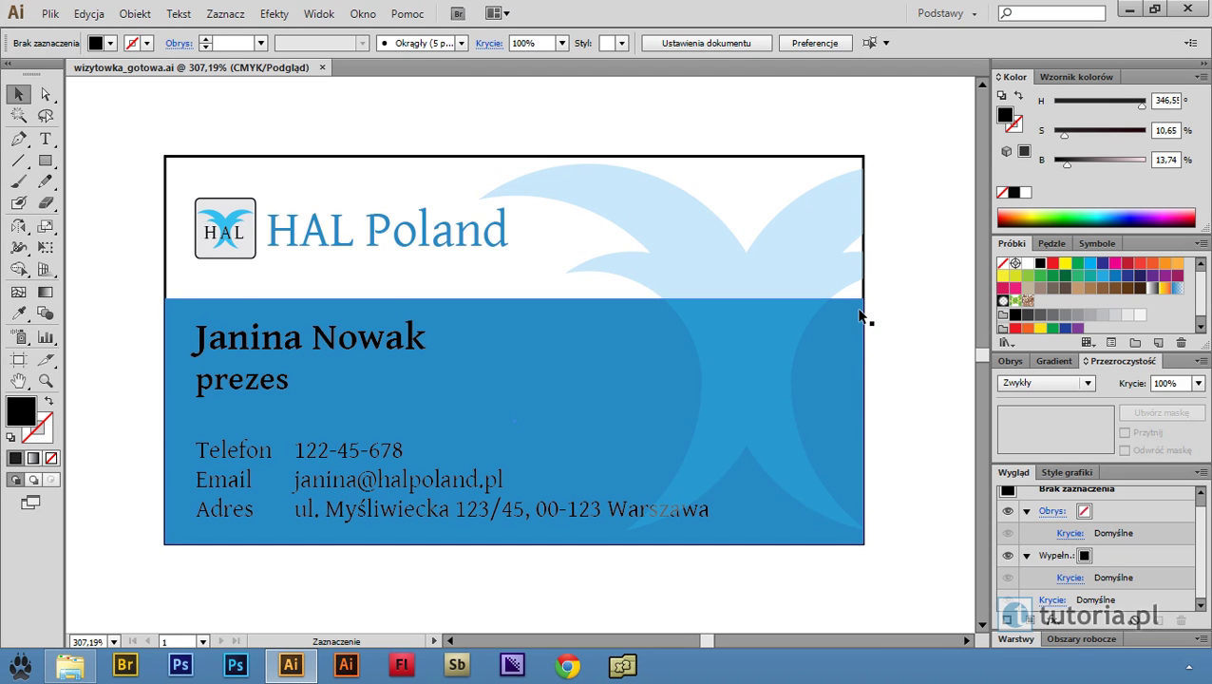
Scale the blue lower band proportionally to 94,847 × 33,316 mm, starting from a 92 mm width
{"action": "left_click", "coordinate": [550, 400]}
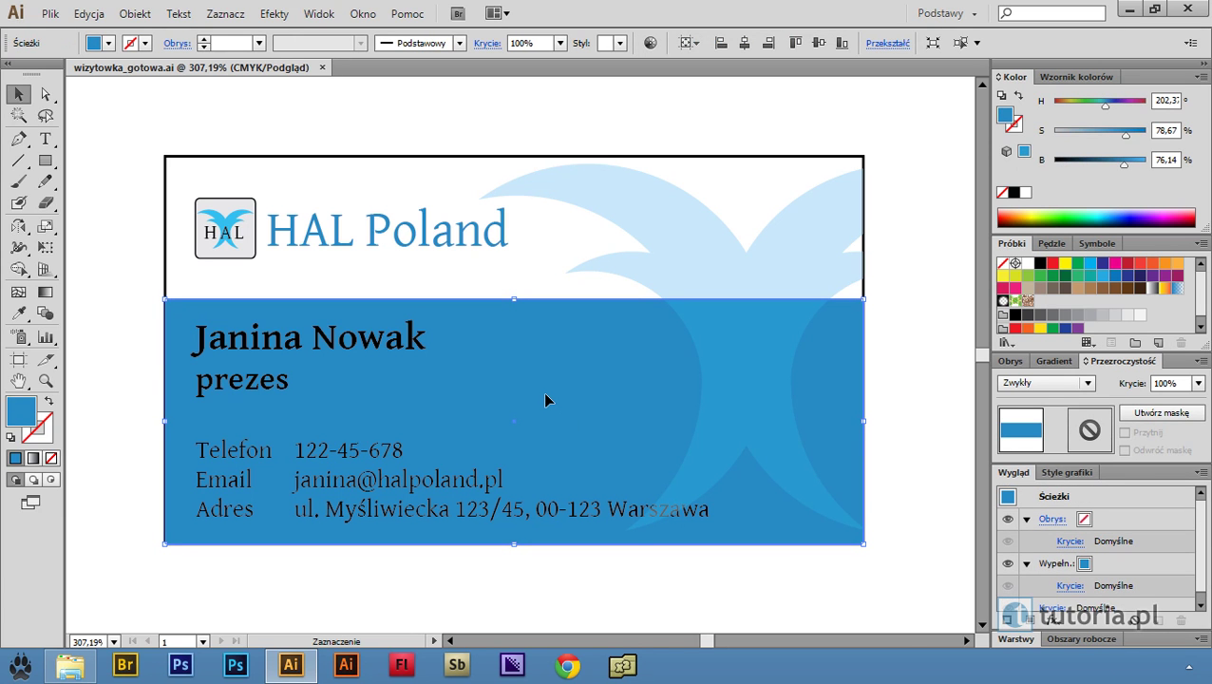
{"action": "left_click", "coordinate": [887, 44]}
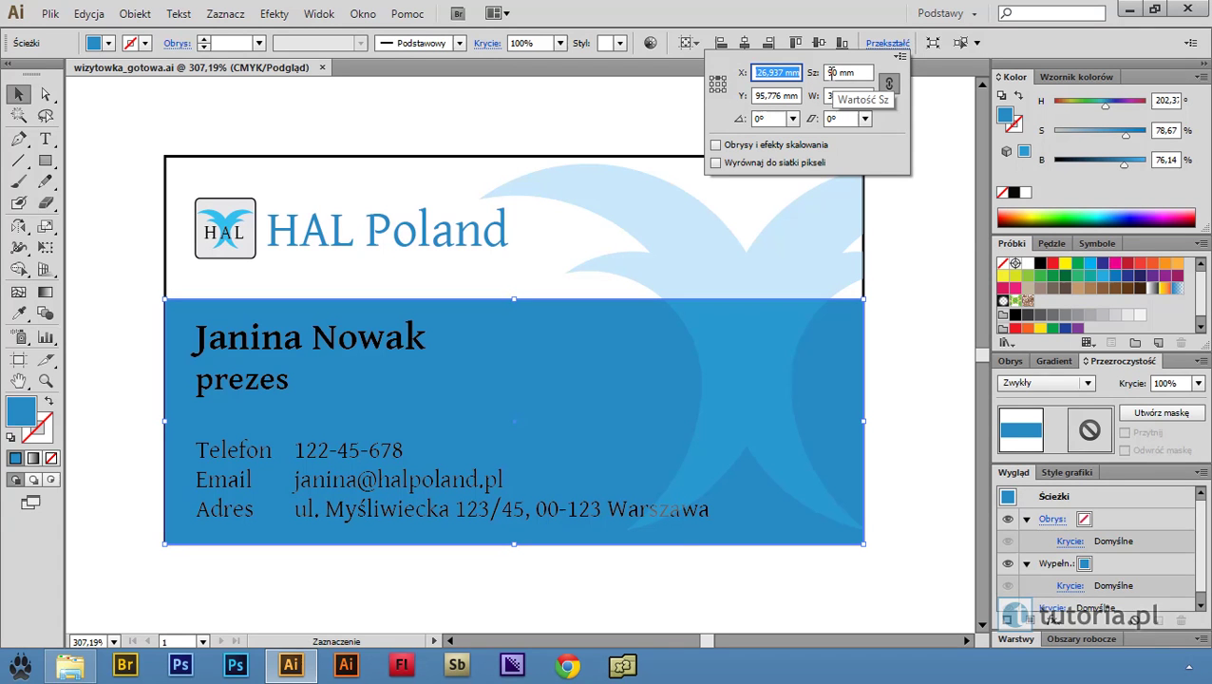
{"action": "left_click", "coordinate": [831, 72]}
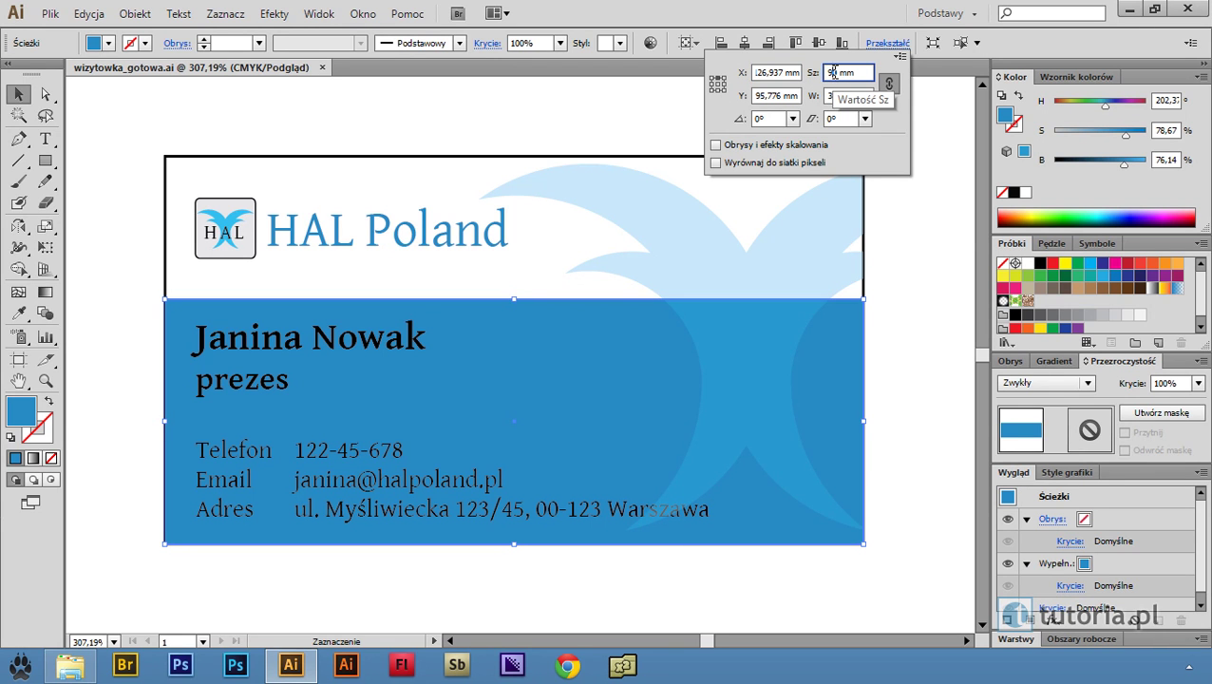
{"action": "key", "text": "BackSpace"}
{"action": "type", "text": "2"}
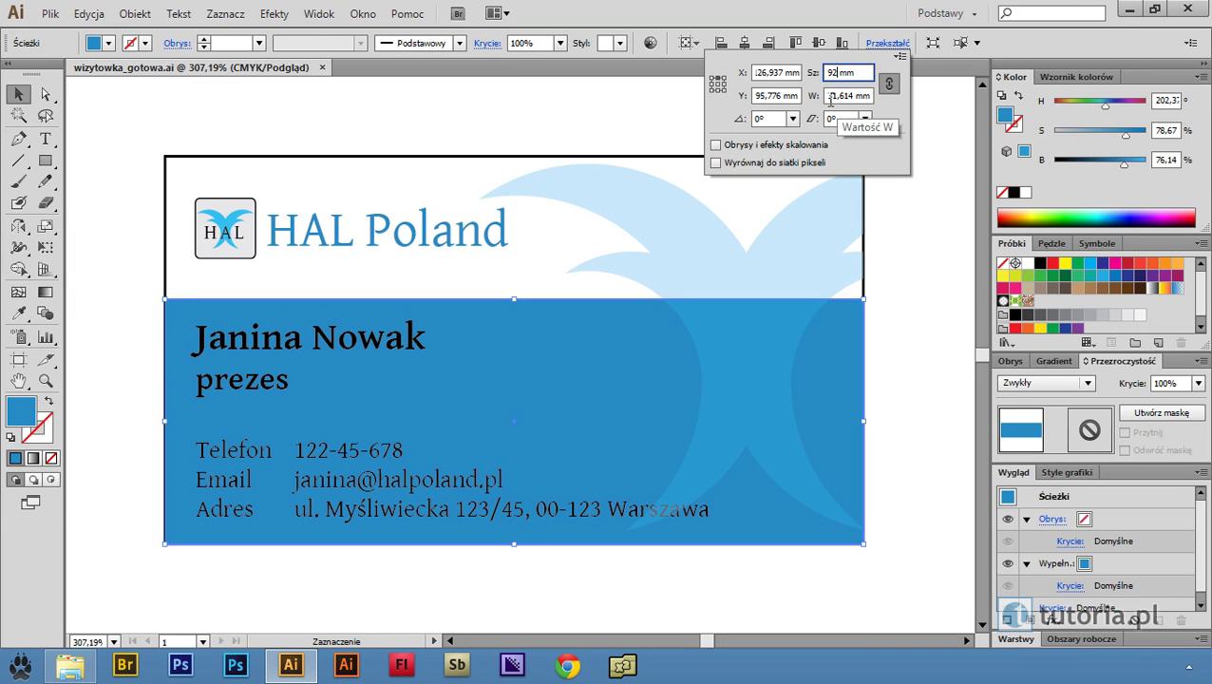
{"action": "left_click", "coordinate": [833, 96]}
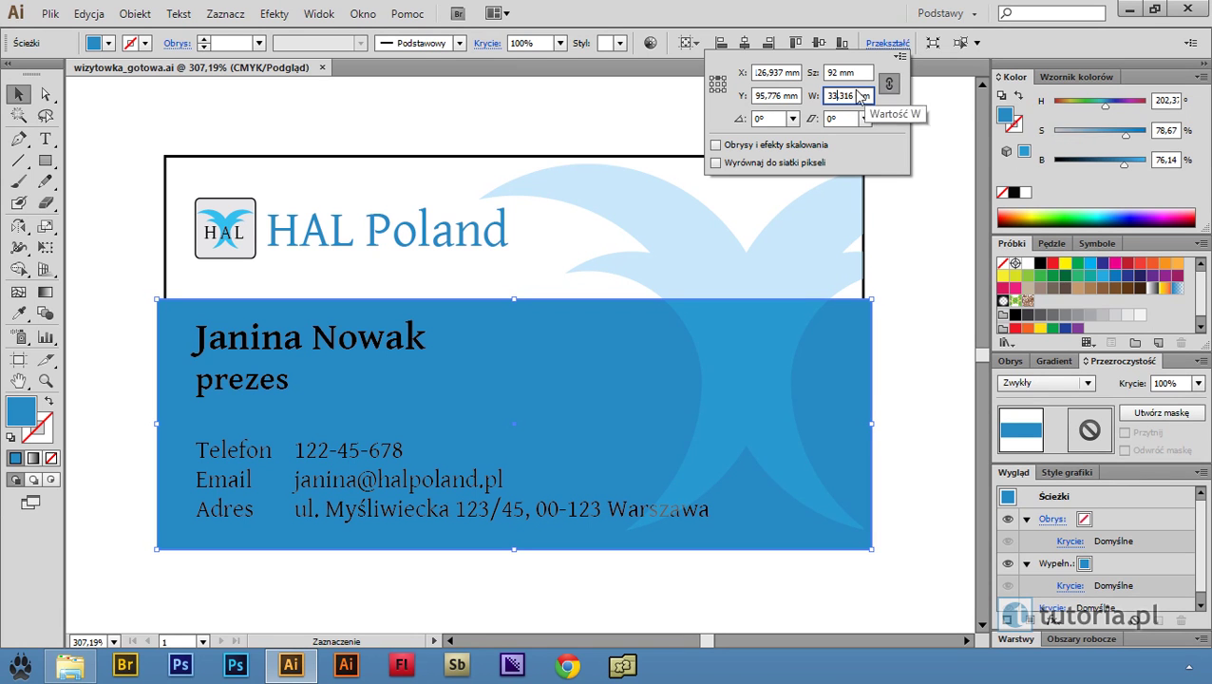
{"action": "left_click", "coordinate": [891, 88]}
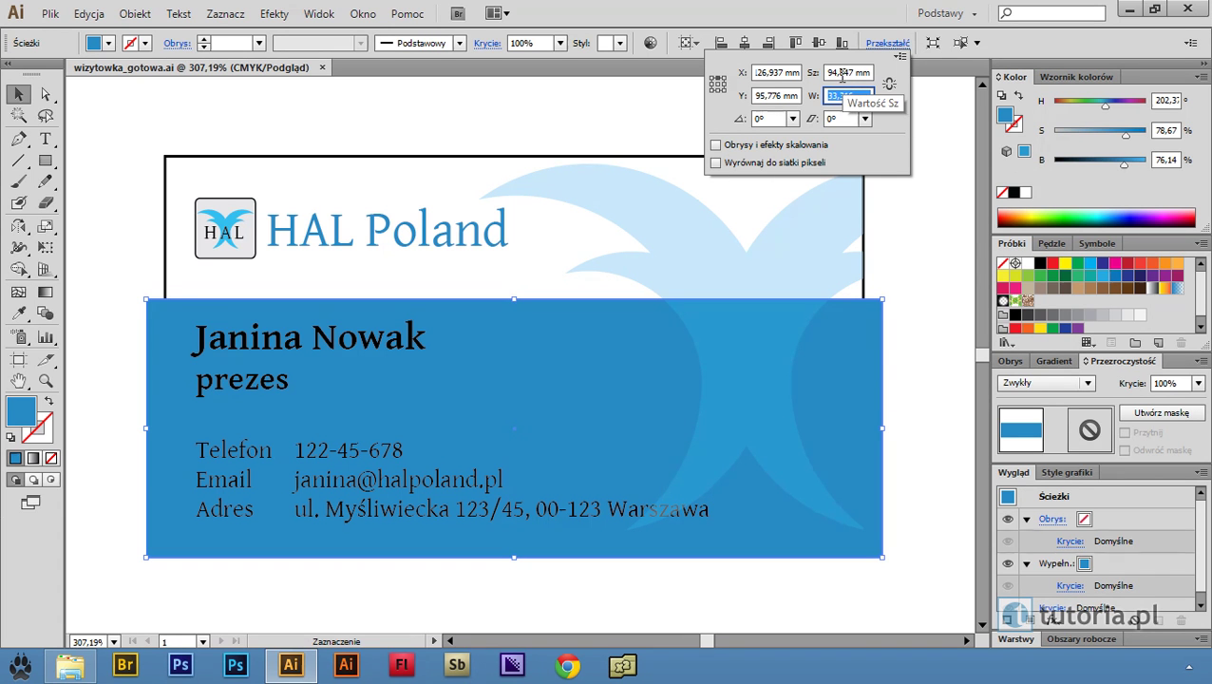
{"action": "left_click", "coordinate": [838, 72]}
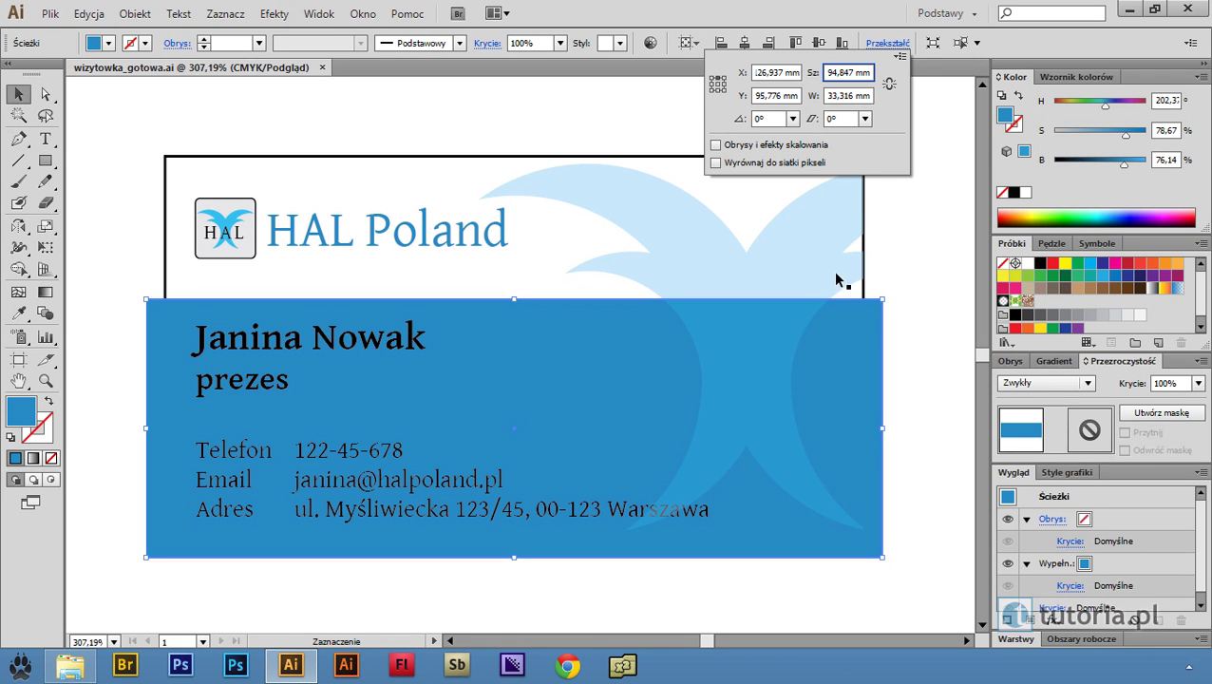
{"action": "key", "text": "Return"}
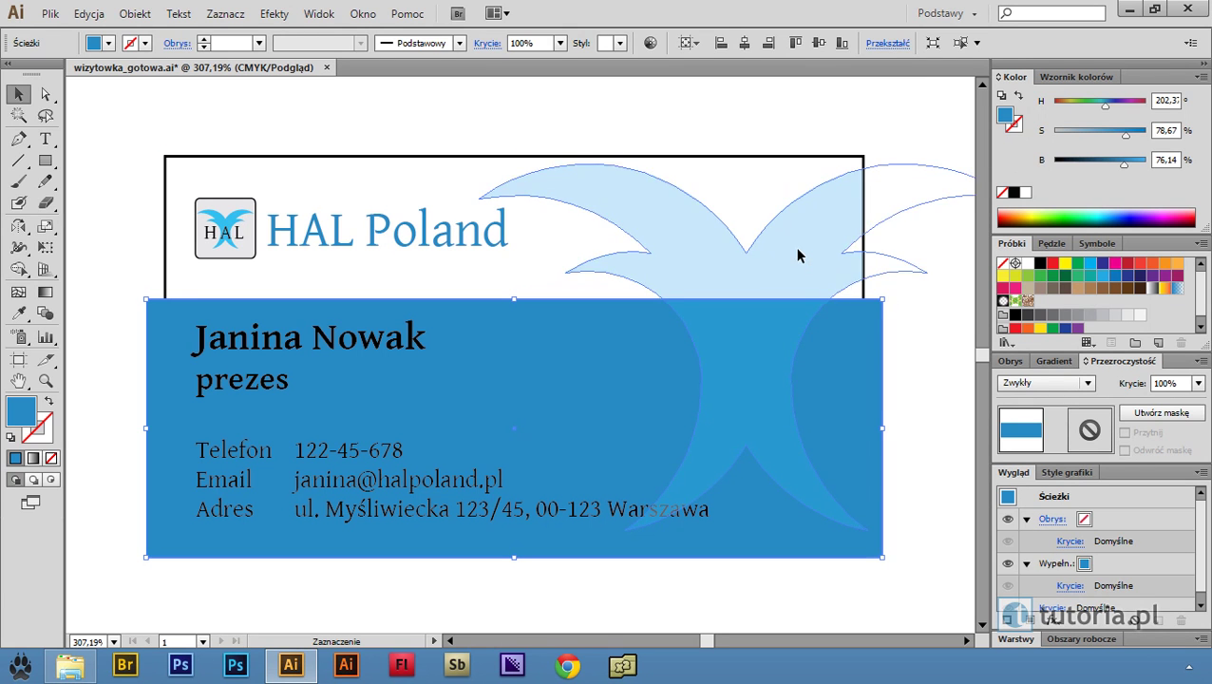
Drag the clipping mask's right edge out to the blue band's right edge, then exit isolation
{"action": "left_click", "coordinate": [798, 255]}
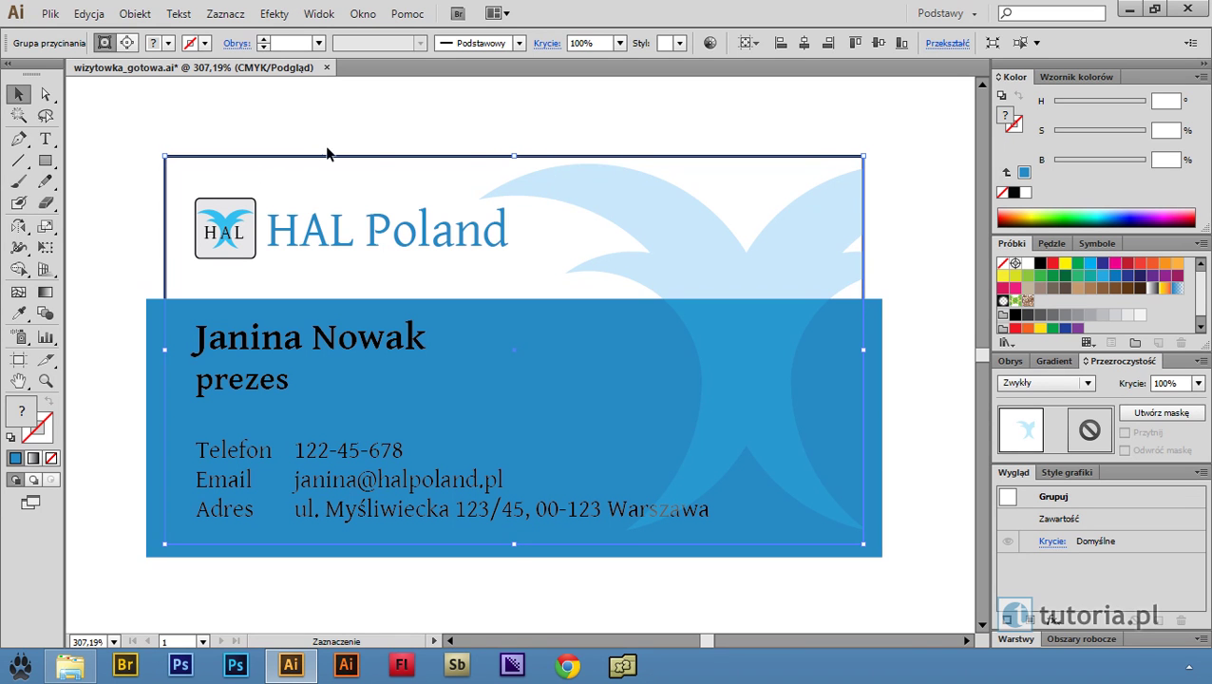
{"action": "double_click", "coordinate": [664, 159]}
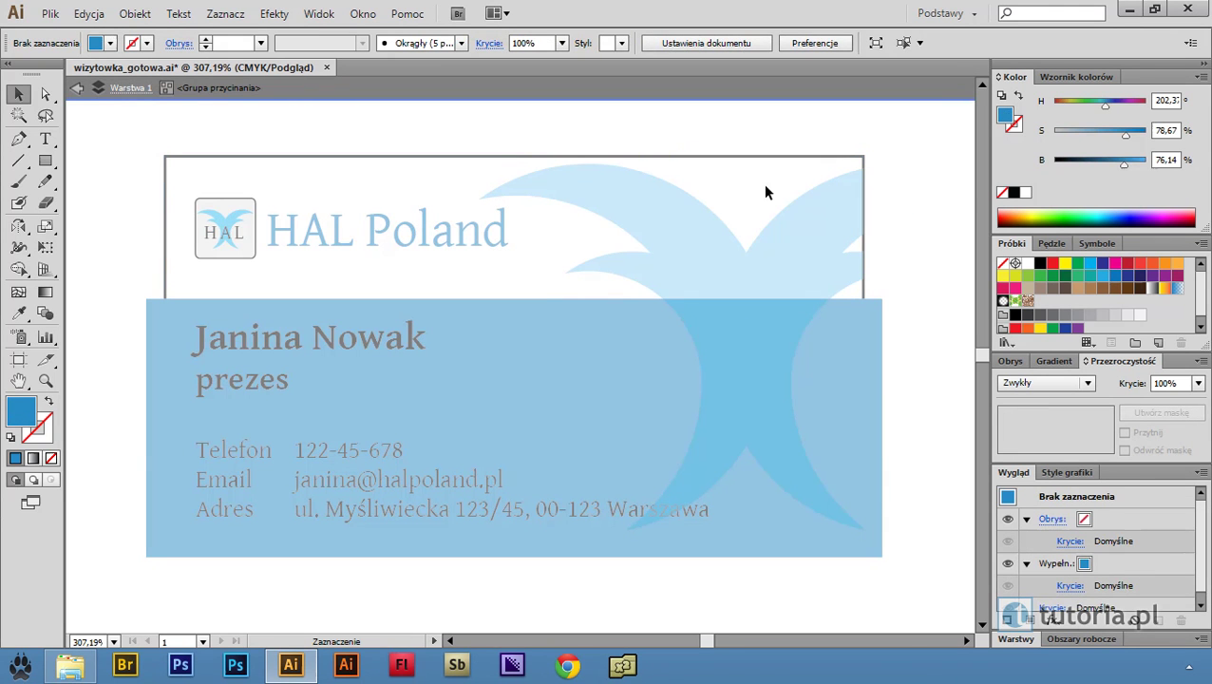
{"action": "left_click", "coordinate": [776, 158]}
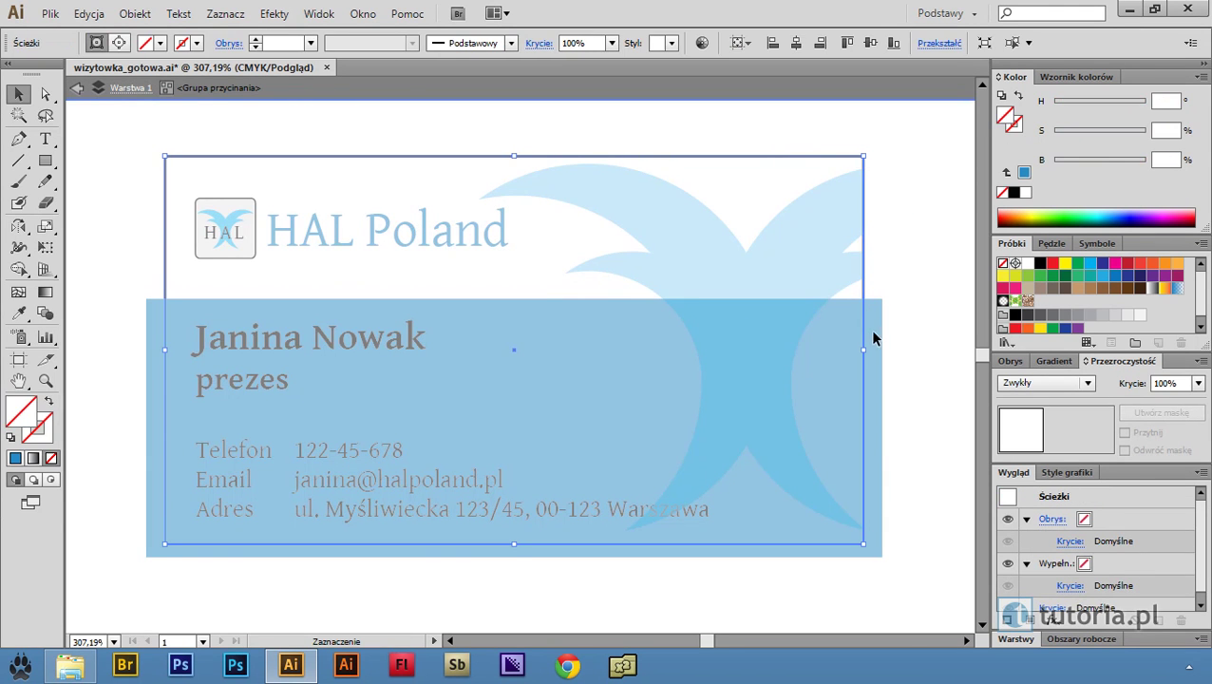
{"action": "left_click_drag", "start_coordinate": [869, 352], "coordinate": [882, 348]}
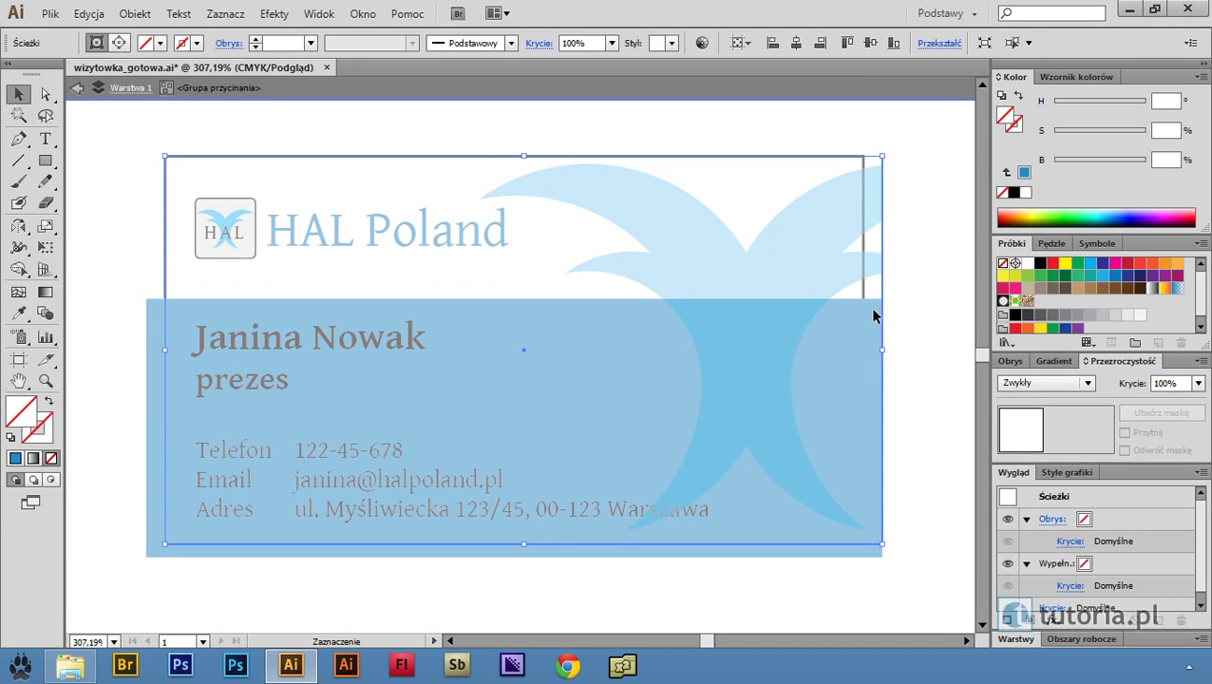
{"action": "left_click_drag", "start_coordinate": [883, 542], "coordinate": [882, 546]}
{"action": "double_click", "coordinate": [115, 170]}
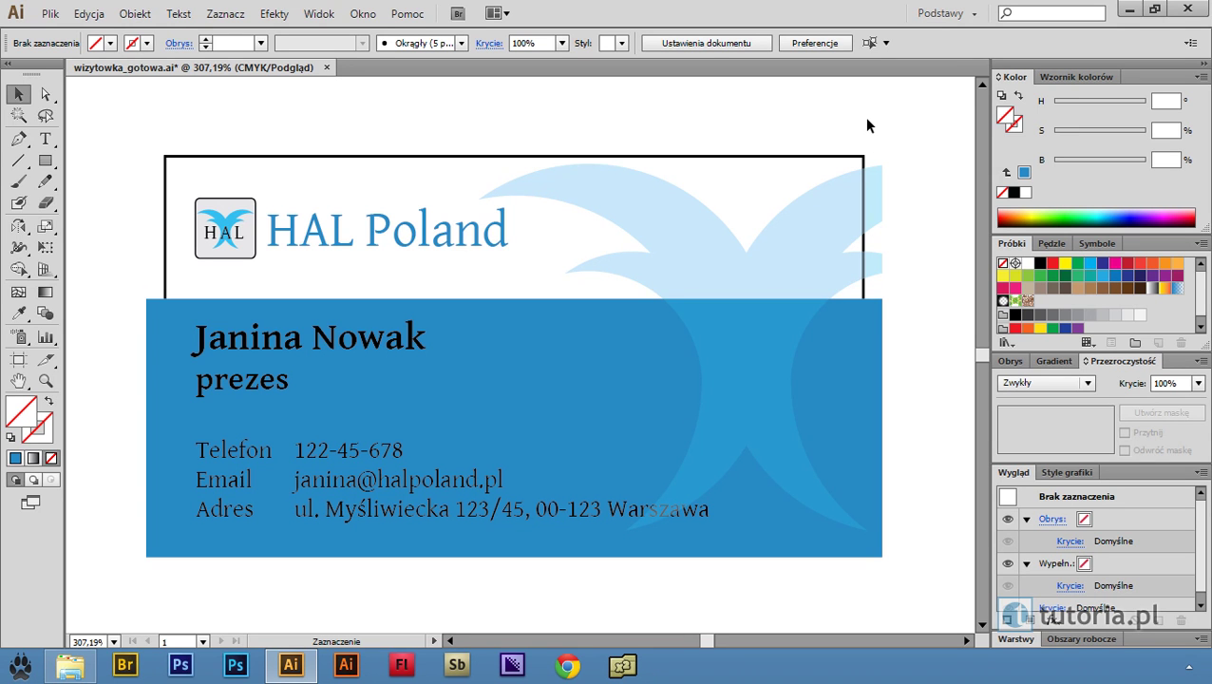
Show the rulers and drag guides to the card's top, left, right and bottom edges
{"action": "key", "text": "ctrl+r"}
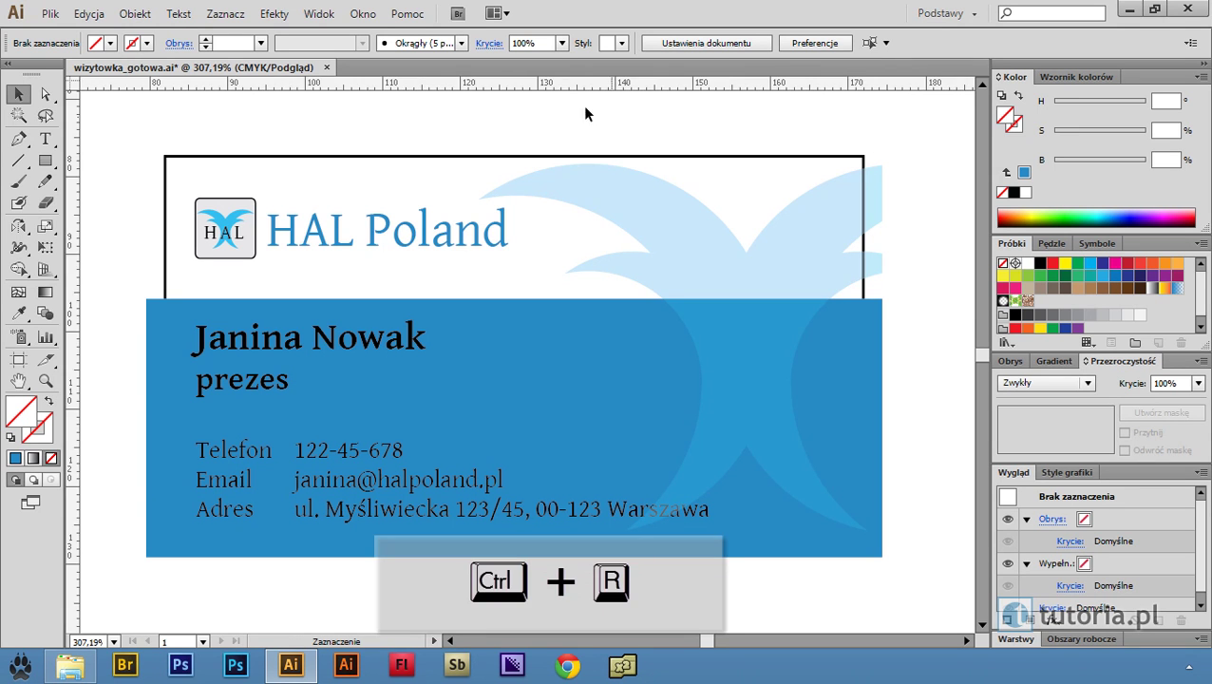
{"action": "left_click_drag", "start_coordinate": [461, 83], "coordinate": [455, 157]}
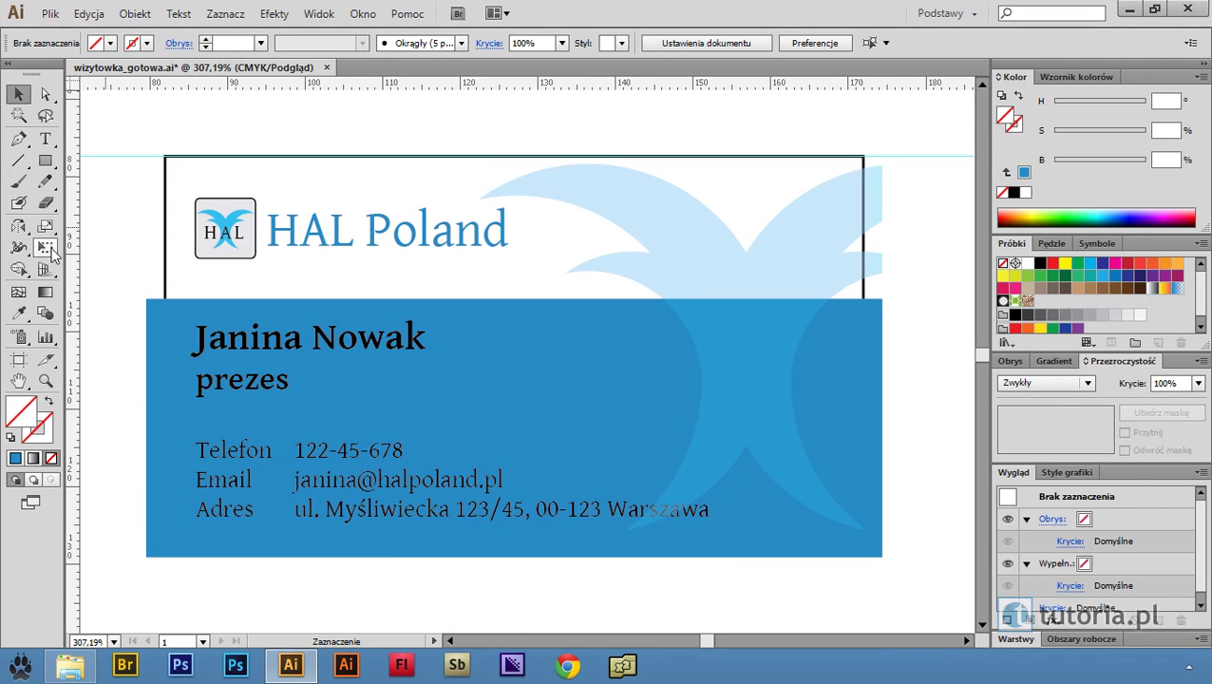
{"action": "left_click_drag", "start_coordinate": [76, 250], "coordinate": [165, 266]}
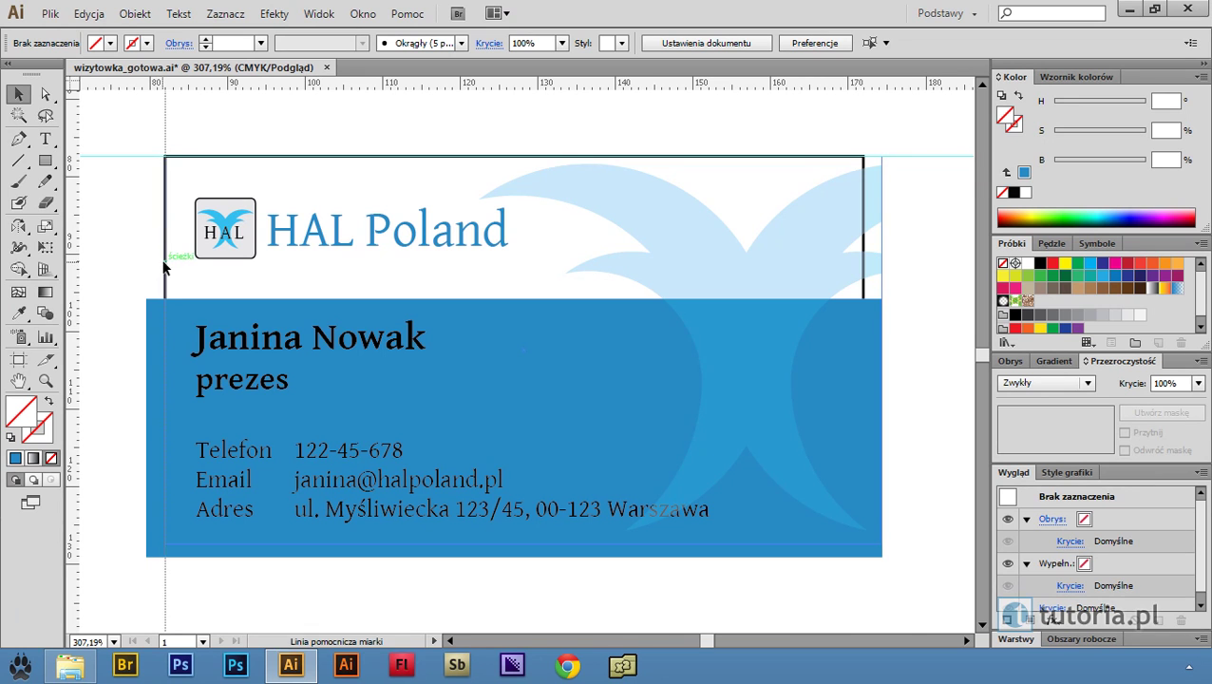
{"action": "mouse_move", "coordinate": [74, 299]}
{"action": "left_mouse_down"}
{"action": "mouse_move", "coordinate": [856, 305]}
{"action": "mouse_move", "coordinate": [863, 294]}
{"action": "left_mouse_up"}
{"action": "left_click_drag", "start_coordinate": [828, 84], "coordinate": [912, 538]}
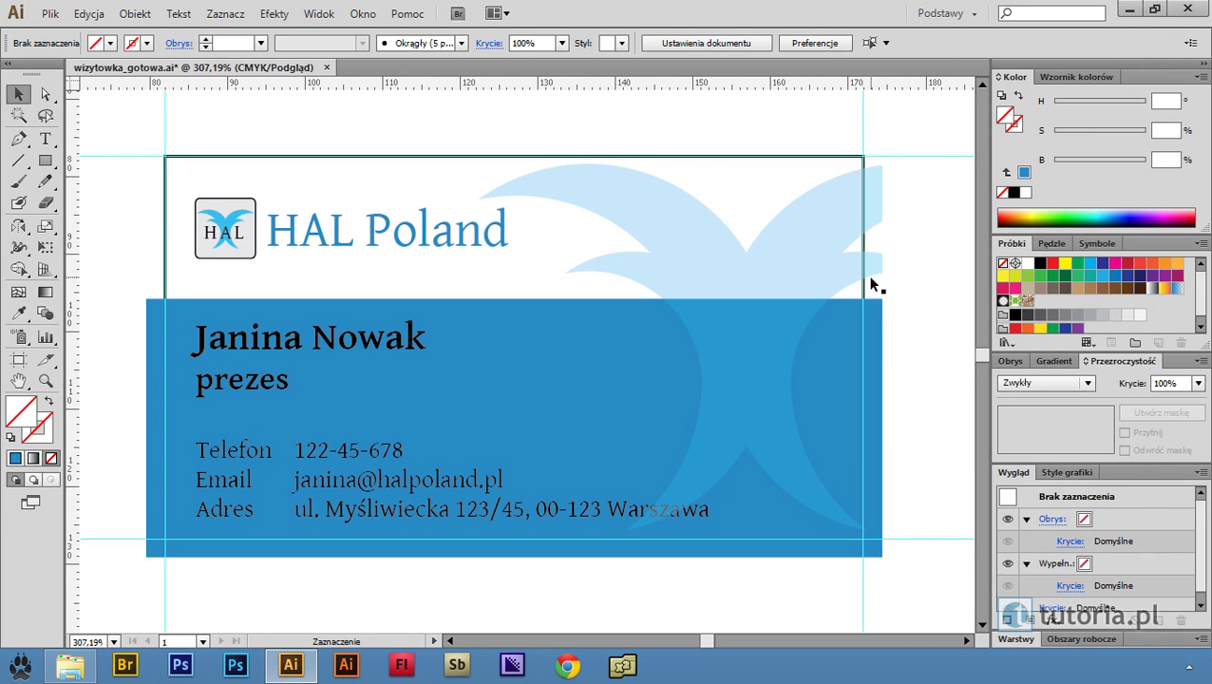
Unlock the guides and nudge the bottom guide onto the card's bottom edge
{"action": "left_click", "coordinate": [768, 156]}
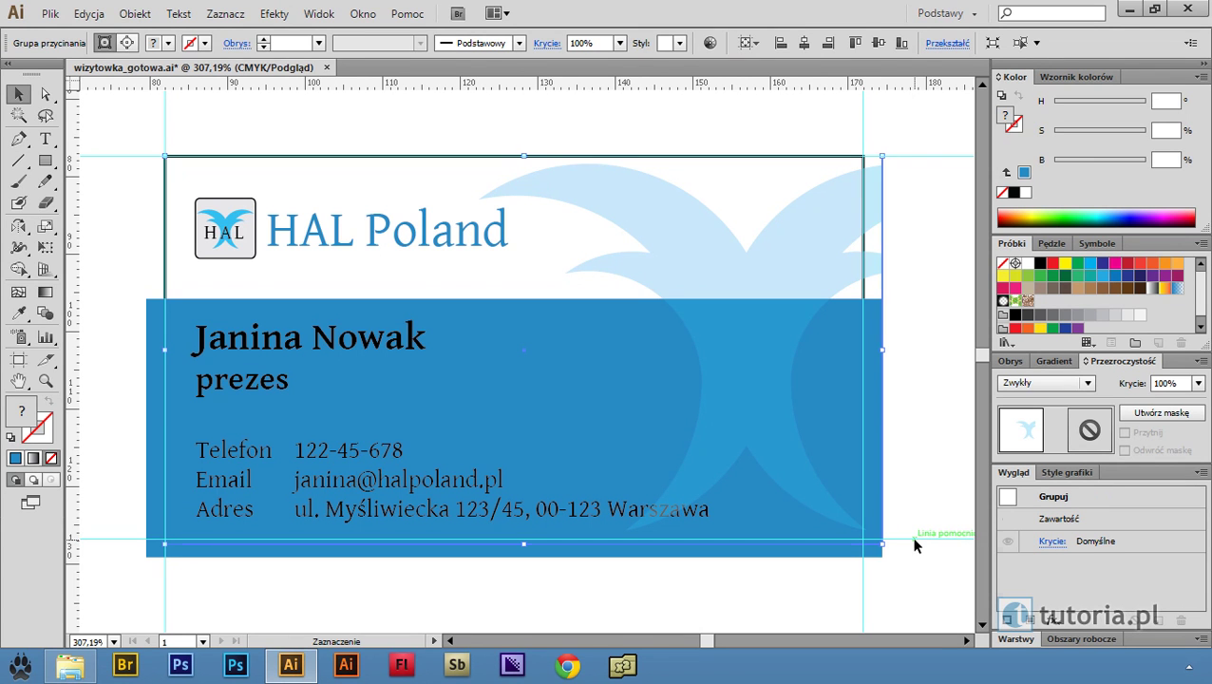
{"action": "left_click", "coordinate": [915, 545]}
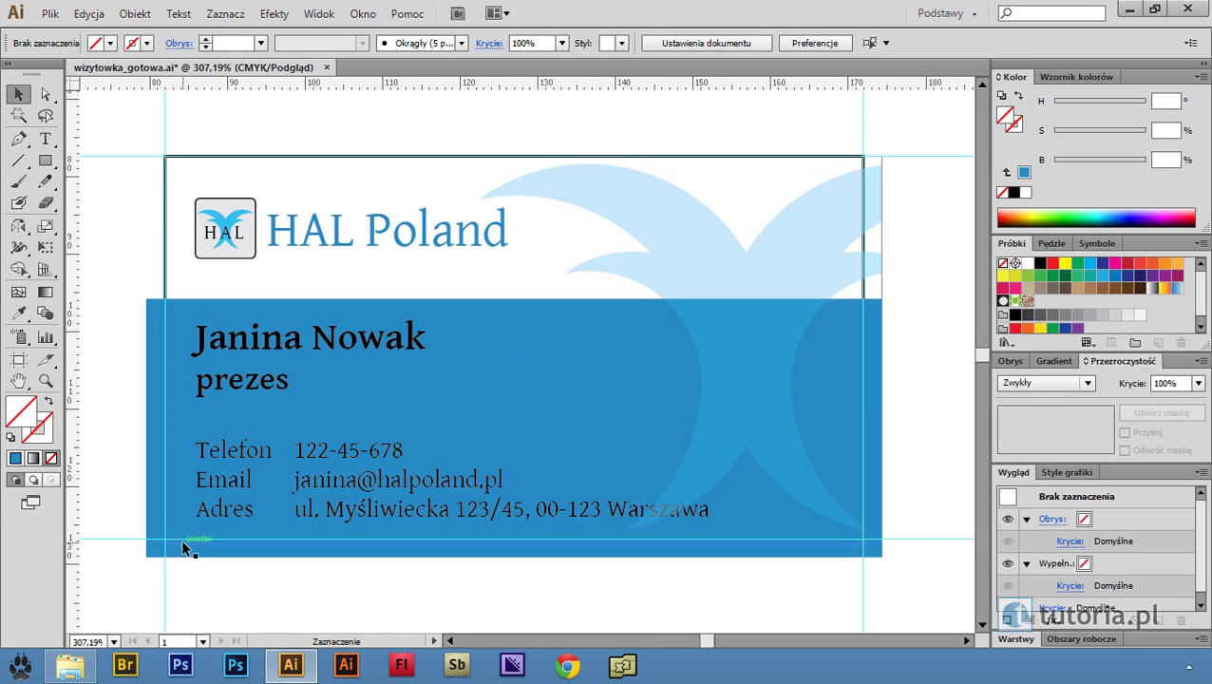
{"action": "left_click", "coordinate": [363, 13]}
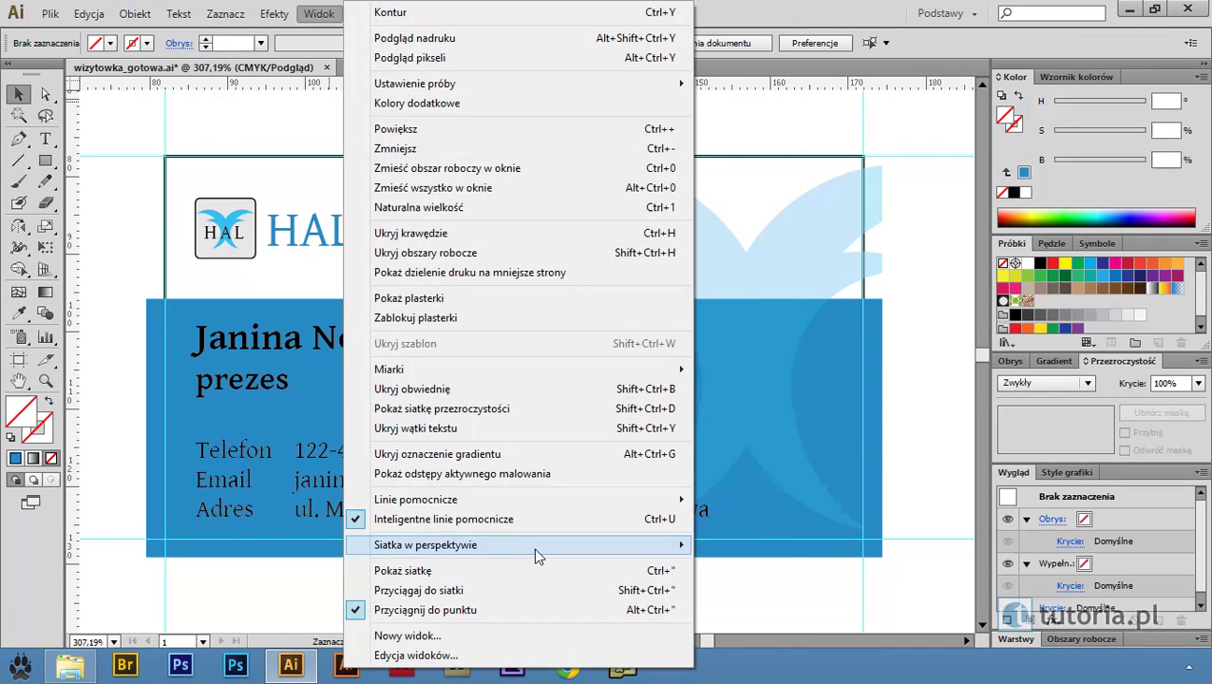
{"action": "mouse_move", "coordinate": [416, 499]}
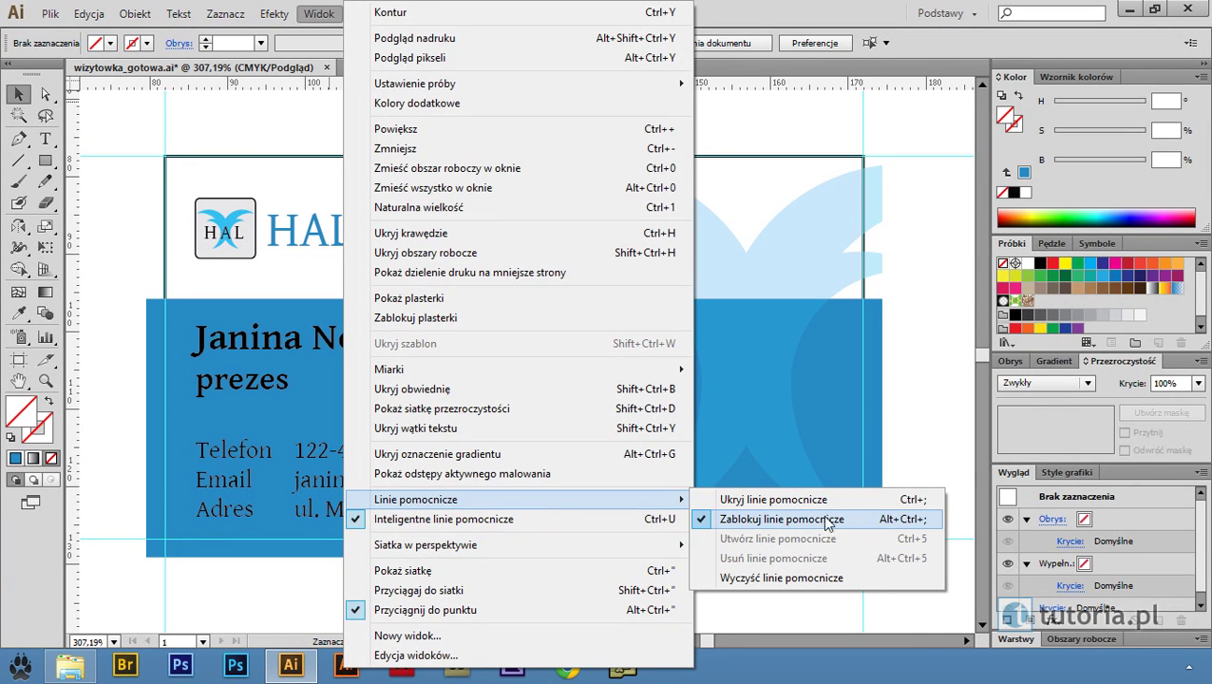
{"action": "left_click", "coordinate": [702, 522]}
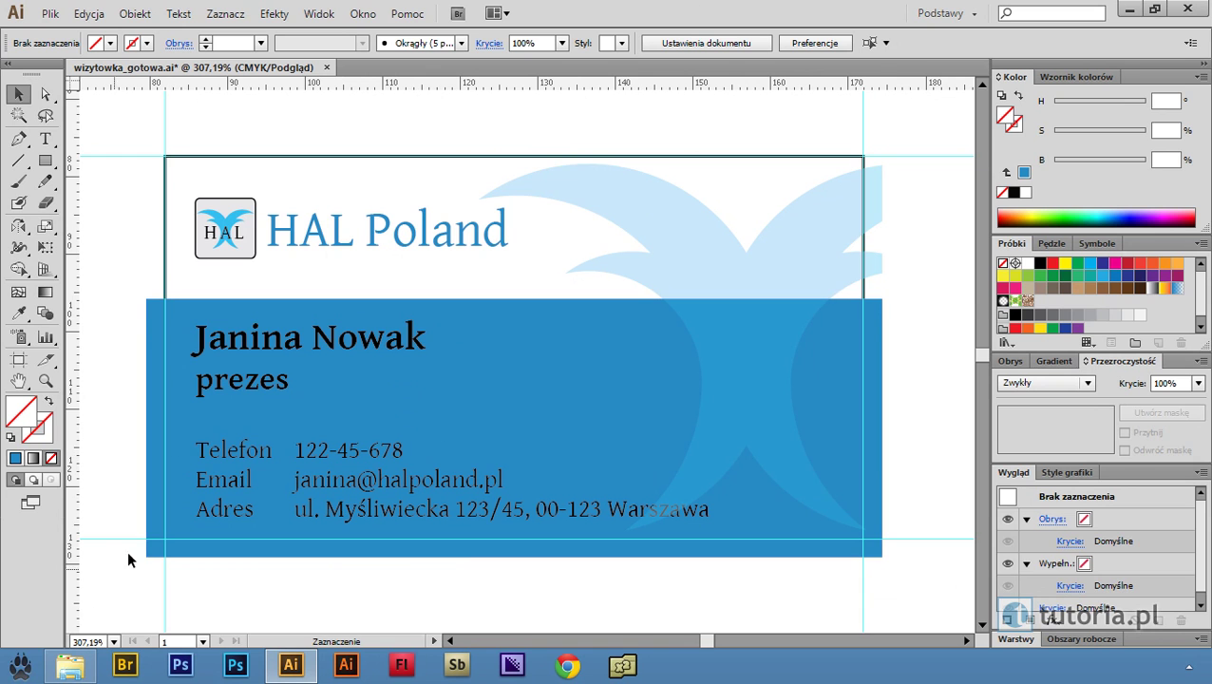
{"action": "left_click_drag", "start_coordinate": [138, 545], "coordinate": [140, 550]}
Draw a short vertical 0.5 pt line above the card's top-left corner as a crop mark
{"action": "left_click", "coordinate": [262, 594]}
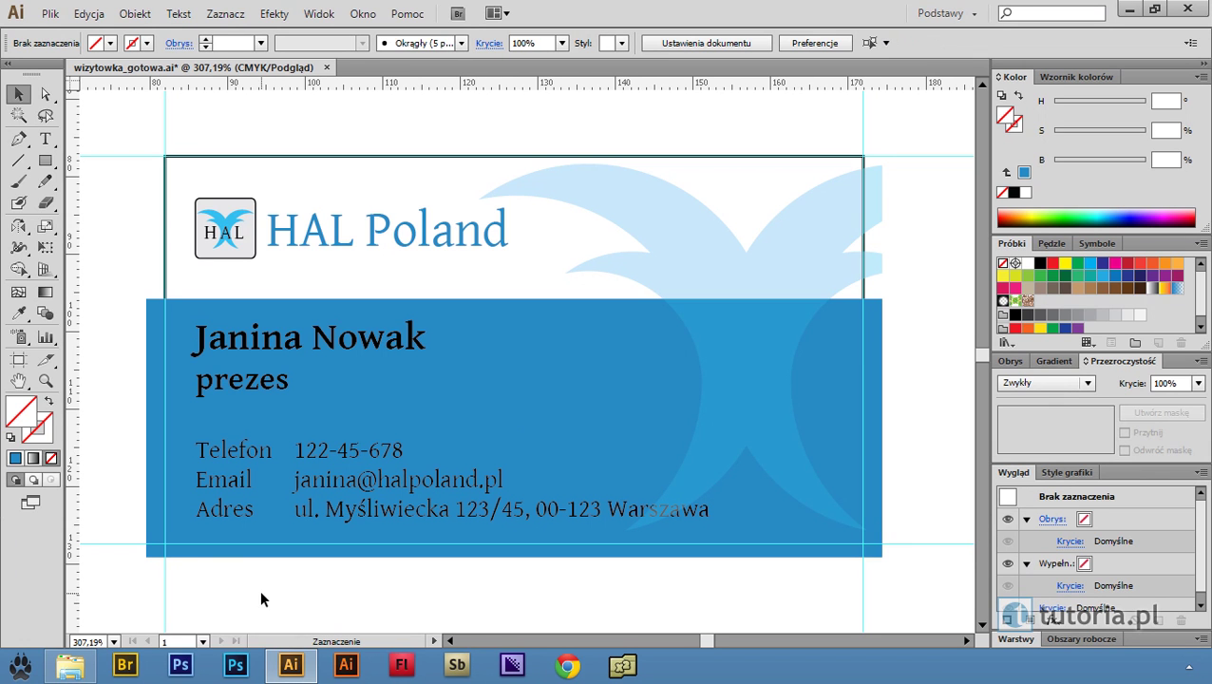
{"action": "left_click", "coordinate": [237, 181]}
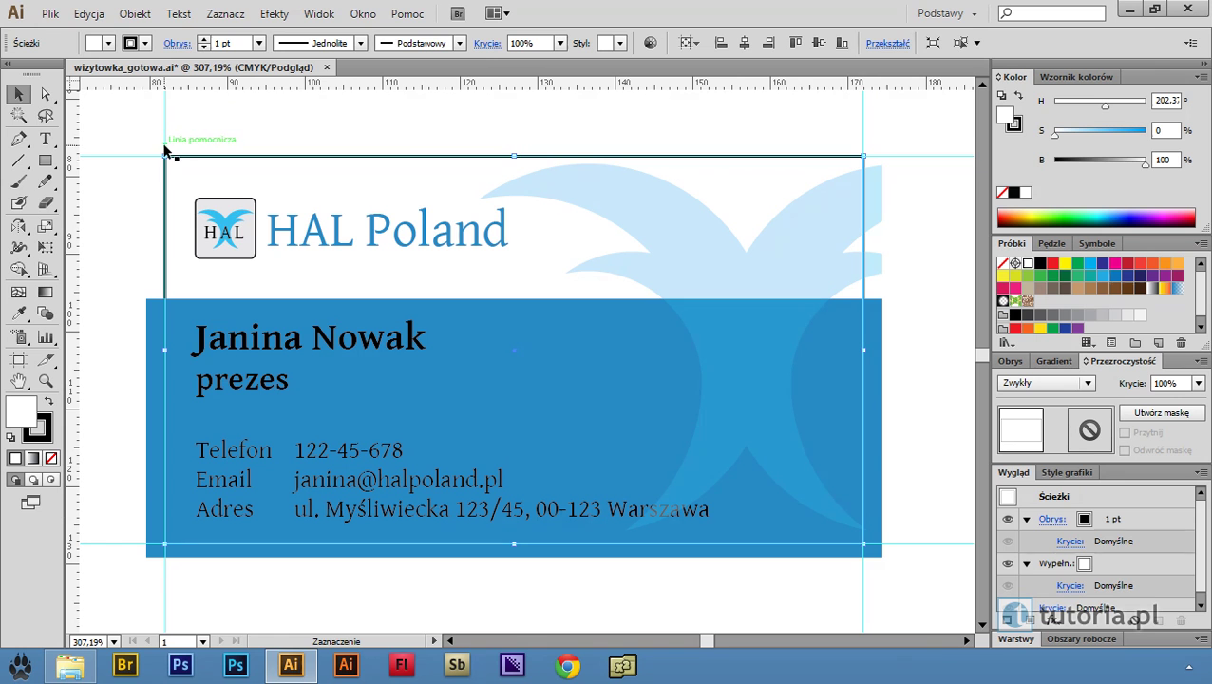
{"action": "left_click", "coordinate": [19, 161]}
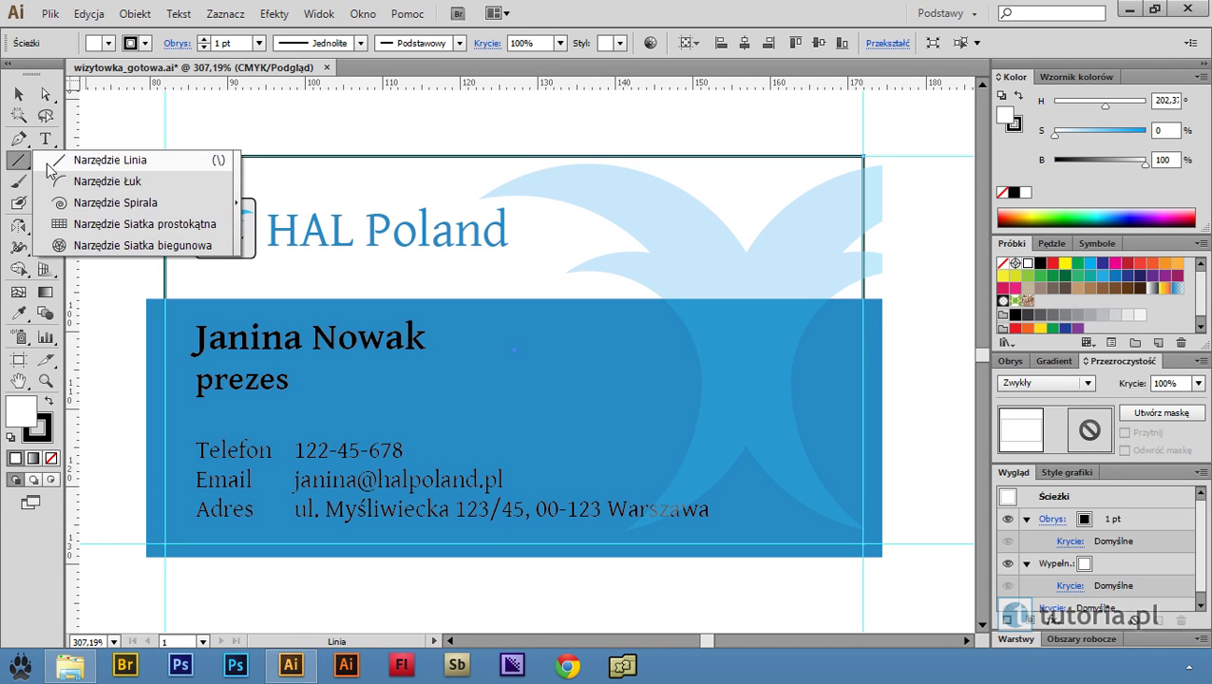
{"action": "left_click_drag", "start_coordinate": [19, 169], "coordinate": [59, 160]}
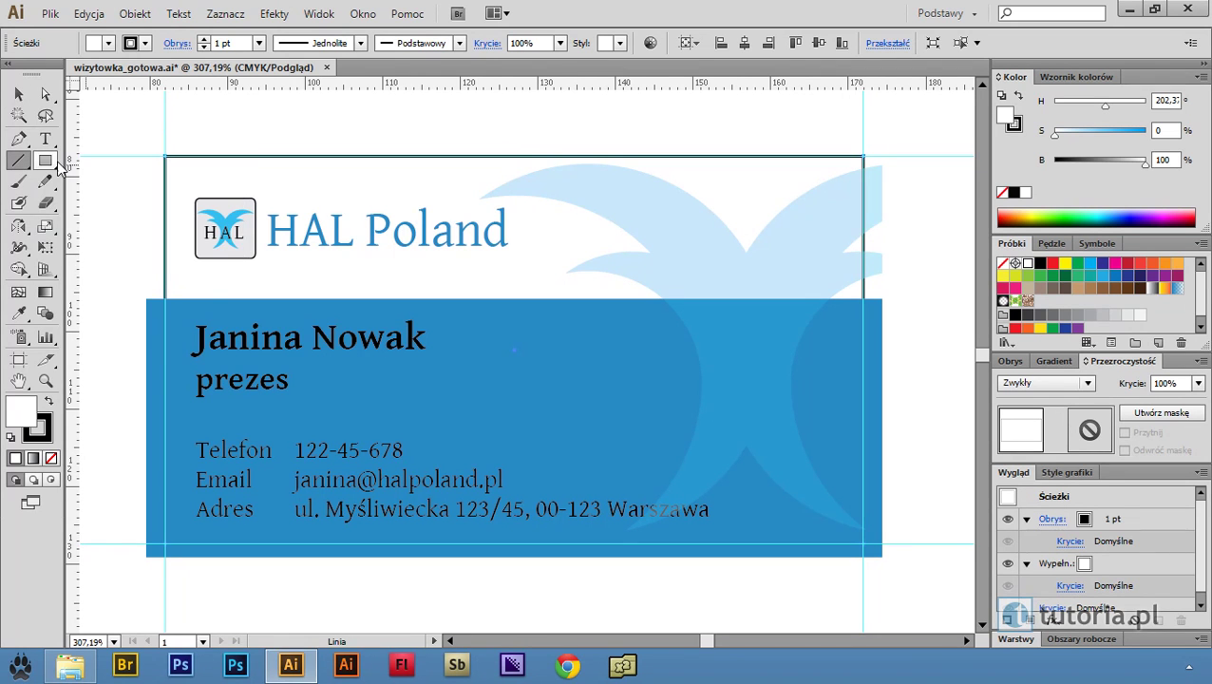
{"action": "left_click", "coordinate": [259, 42]}
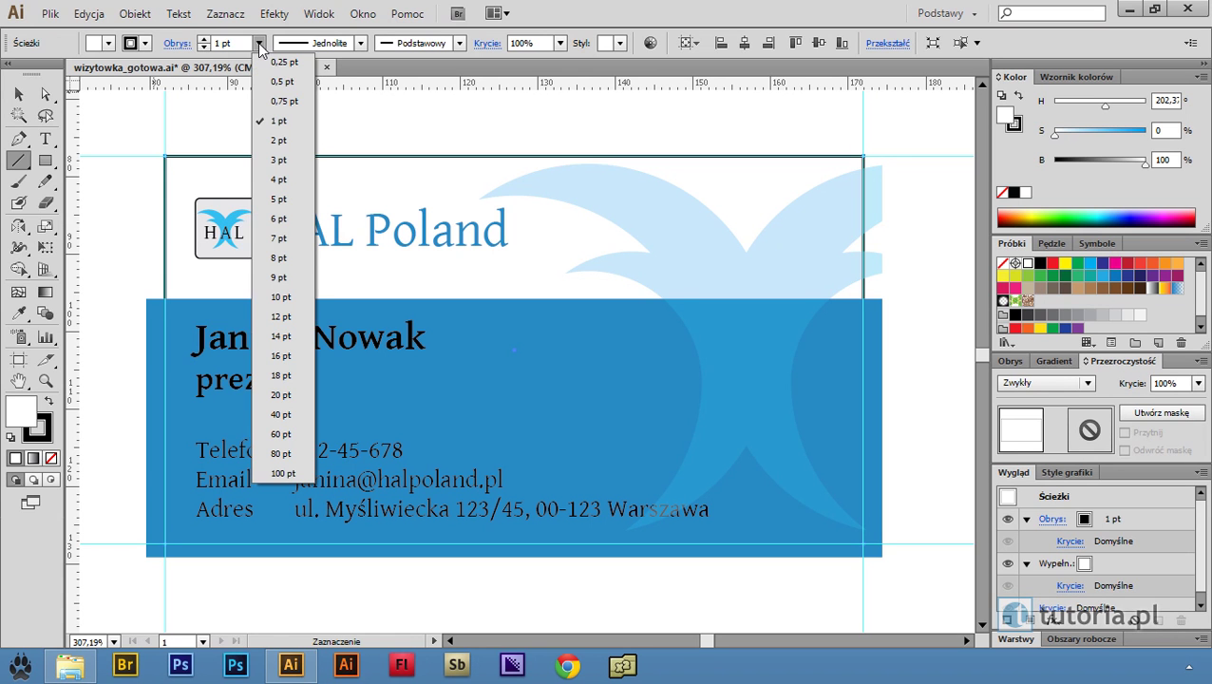
{"action": "left_click", "coordinate": [273, 83]}
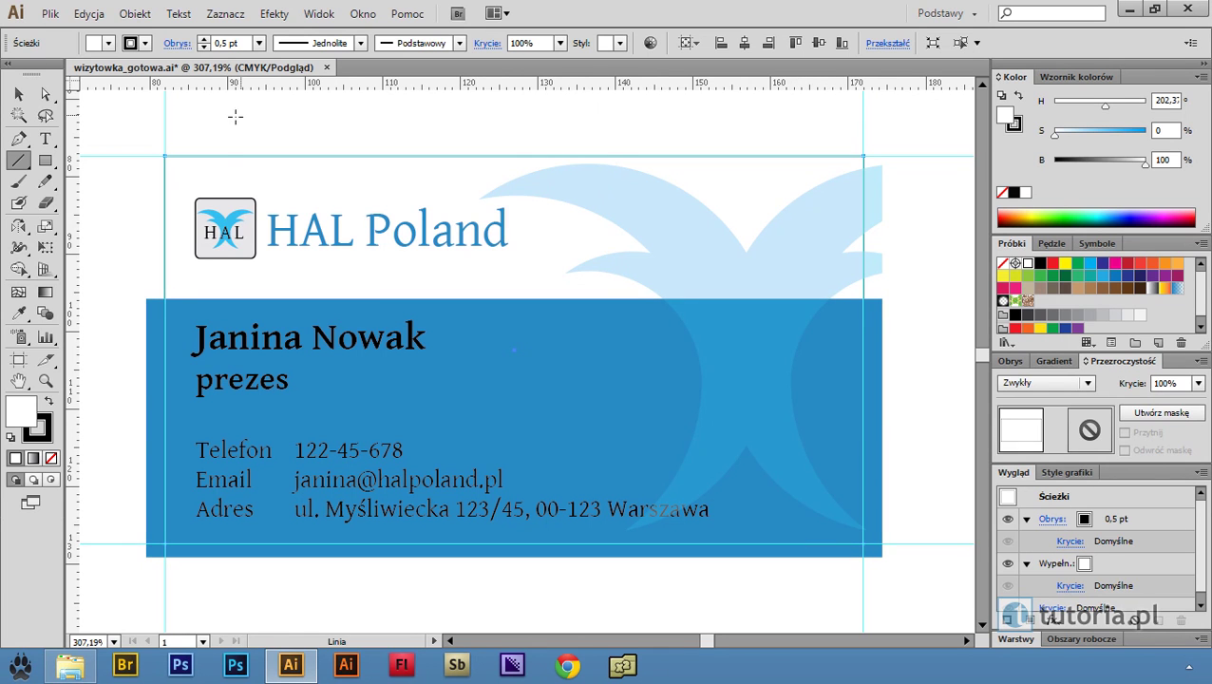
{"action": "left_click_drag", "start_coordinate": [165, 117], "coordinate": [185, 140]}
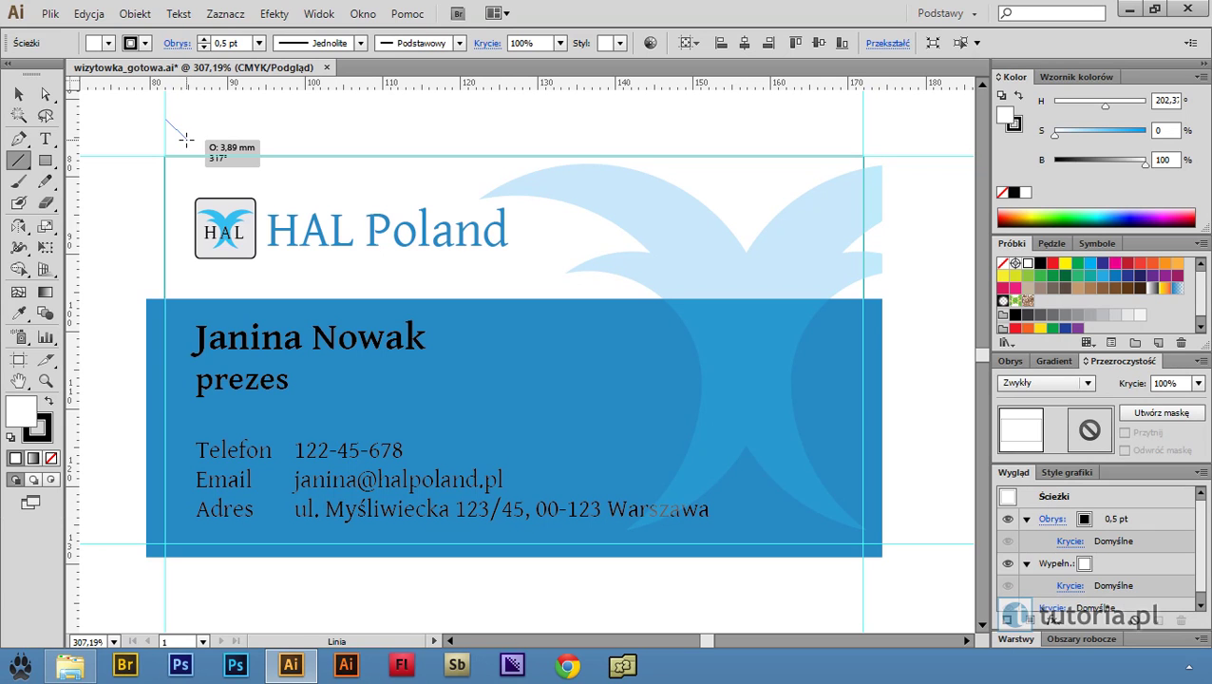
{"action": "left_click_drag", "start_coordinate": [185, 139], "coordinate": [170, 147]}
{"action": "key", "text": "alt"}
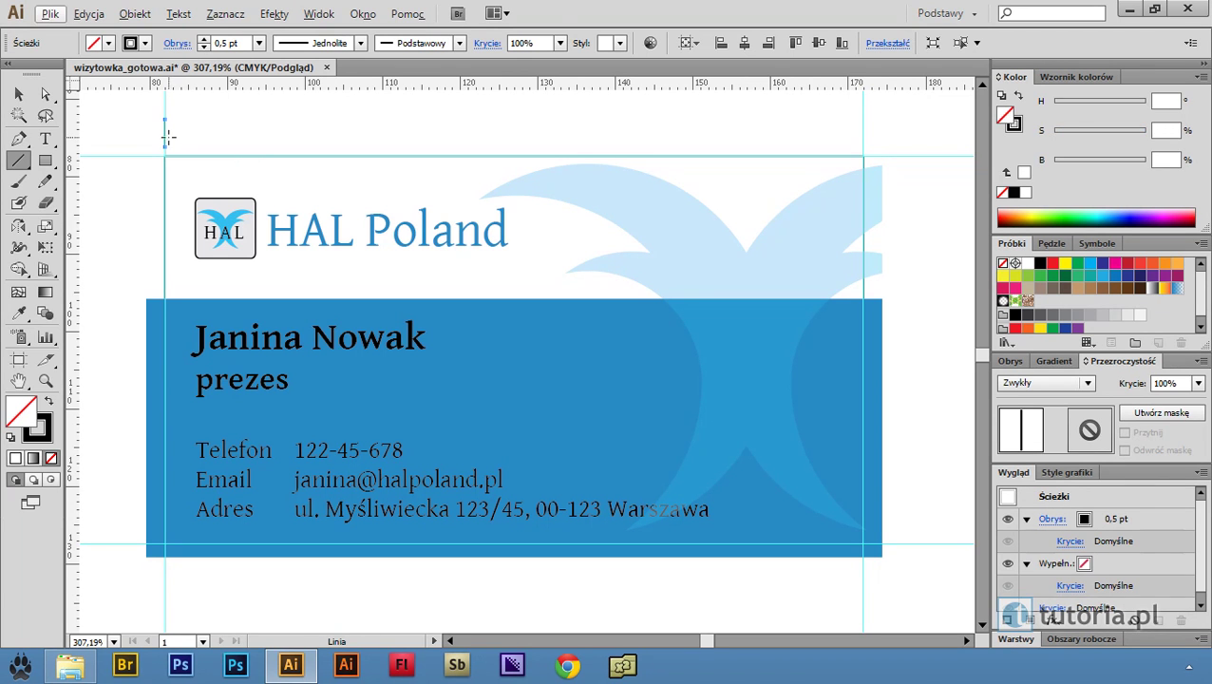
Copy the vertical crop mark to the top-right corner, then both top marks below the card
{"action": "left_click", "coordinate": [19, 95]}
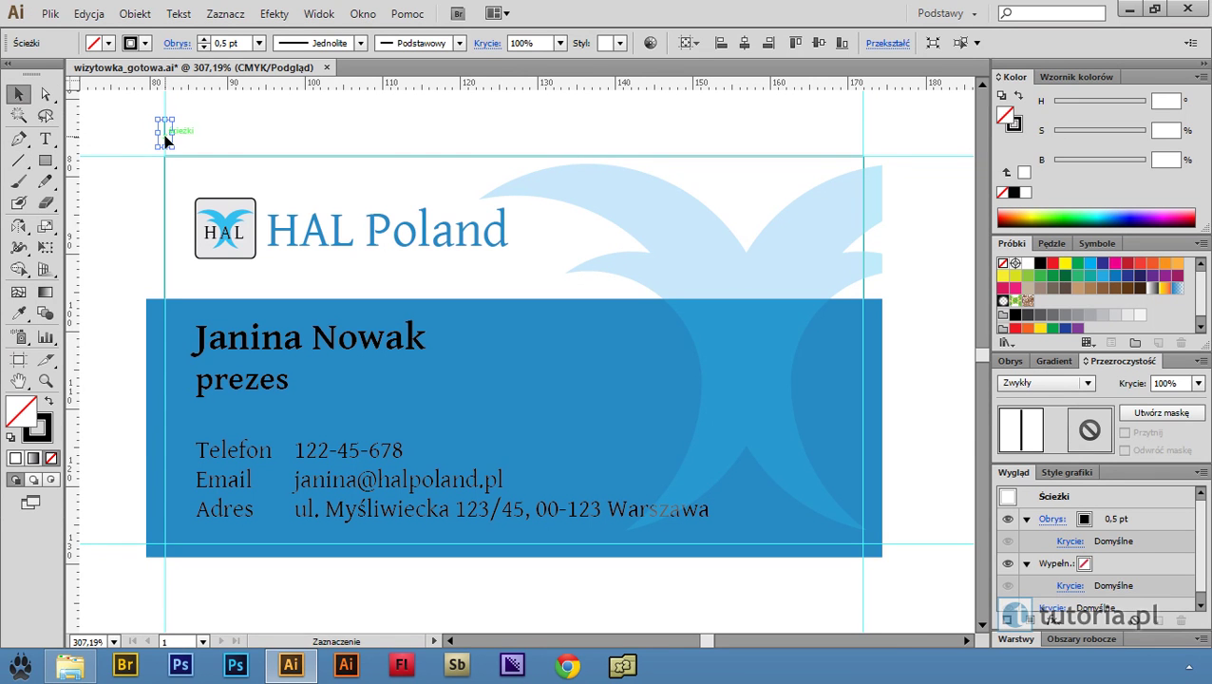
{"action": "left_click_drag", "start_coordinate": [165, 140], "coordinate": [758, 140]}
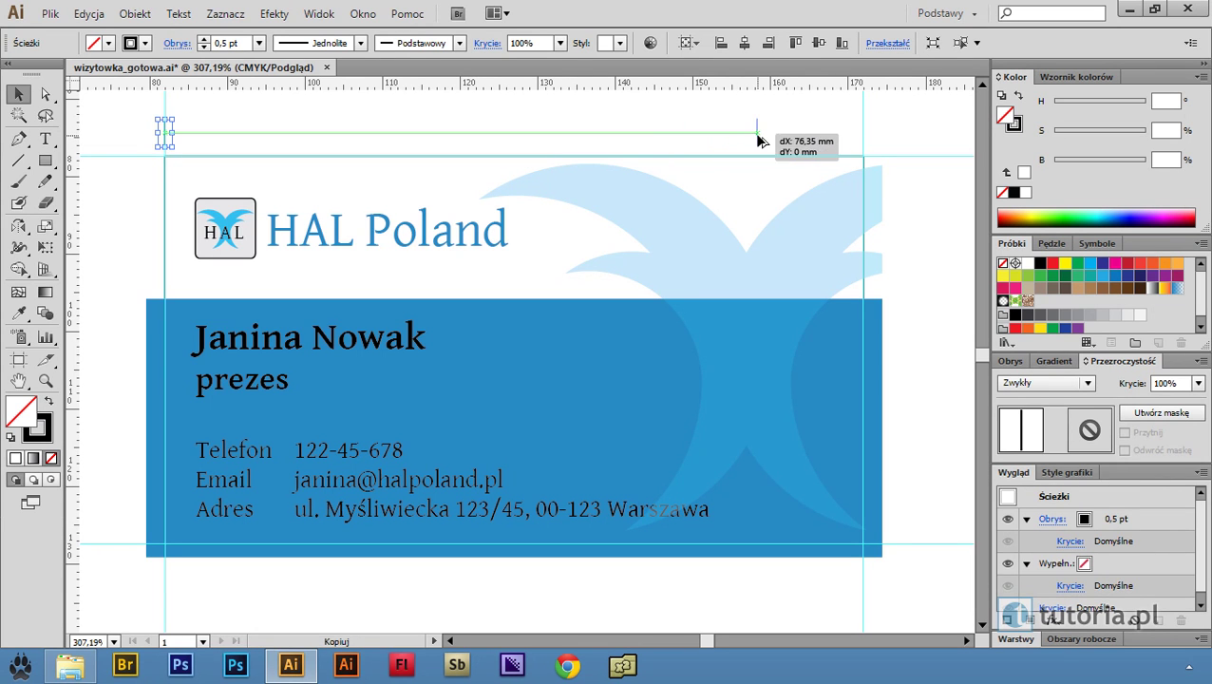
{"action": "left_click_drag", "start_coordinate": [758, 139], "coordinate": [864, 139]}
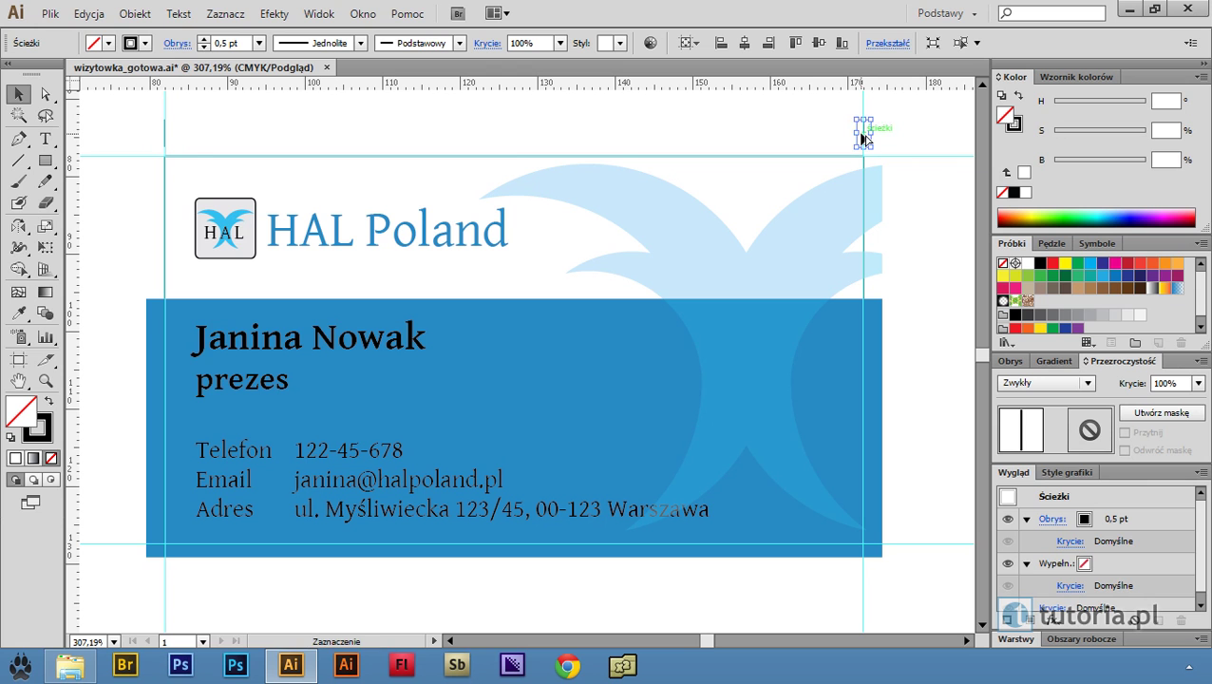
{"action": "left_click_drag", "start_coordinate": [147, 109], "coordinate": [909, 133]}
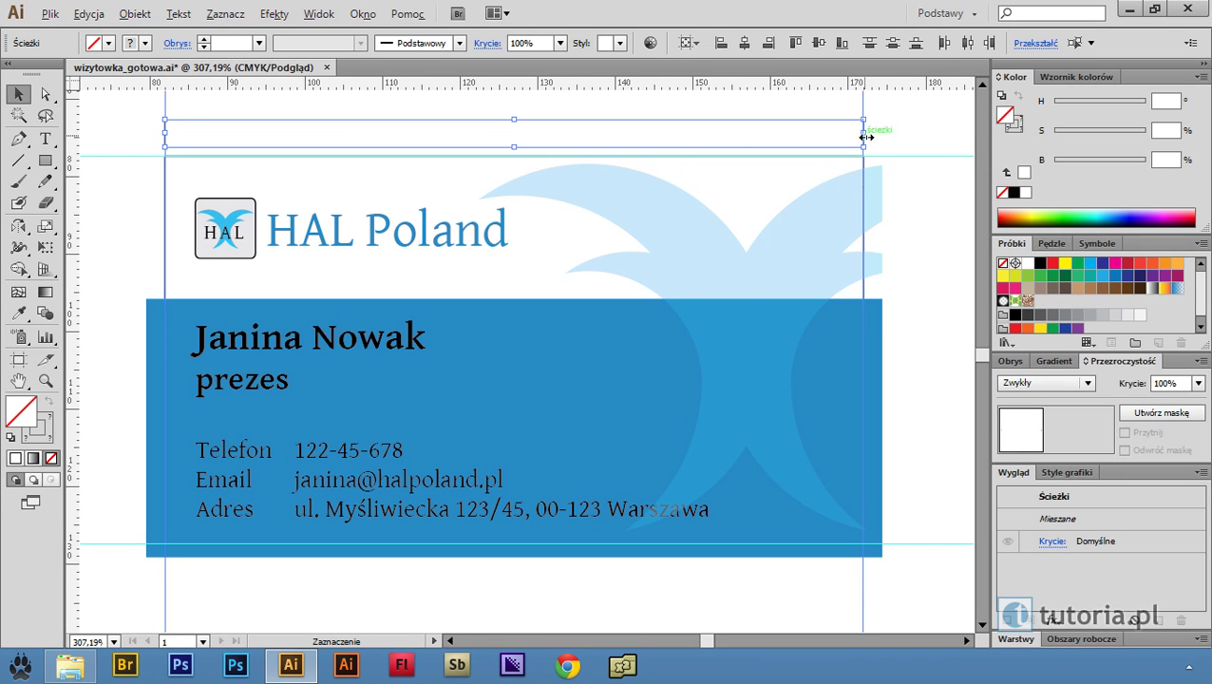
{"action": "left_click_drag", "start_coordinate": [865, 147], "coordinate": [865, 602]}
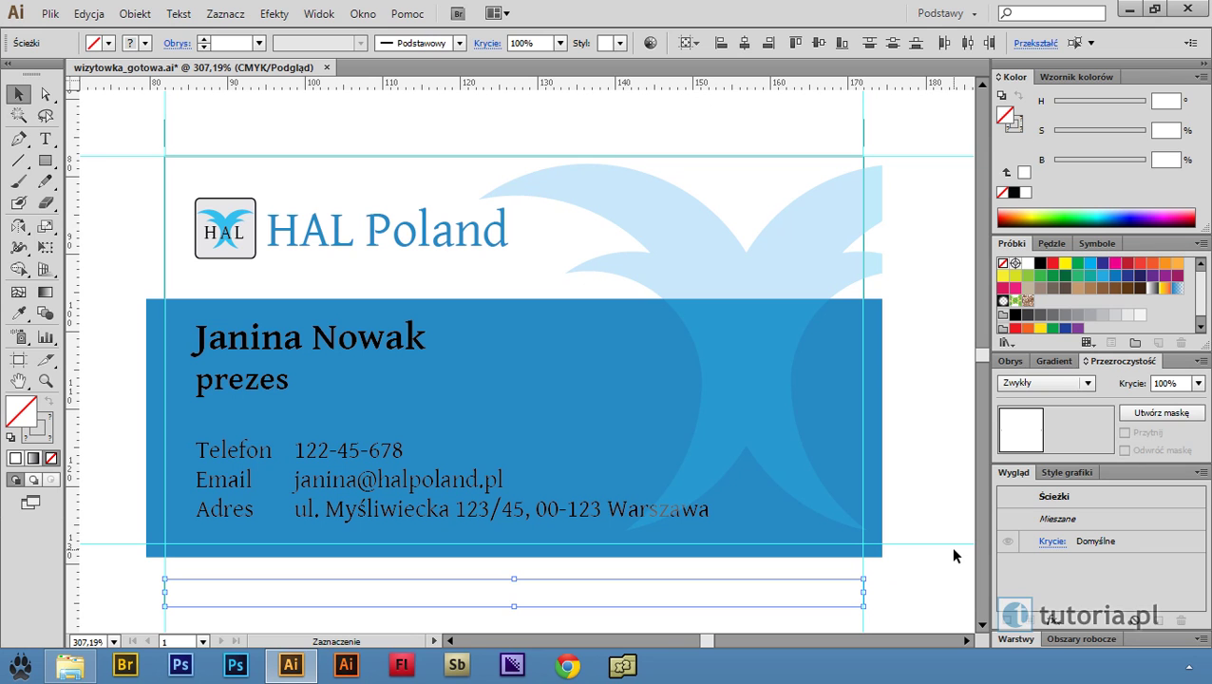
{"action": "key", "text": "Up"}
{"action": "key", "text": "Up"}
{"action": "key", "text": "Up"}
{"action": "key", "text": "Up"}
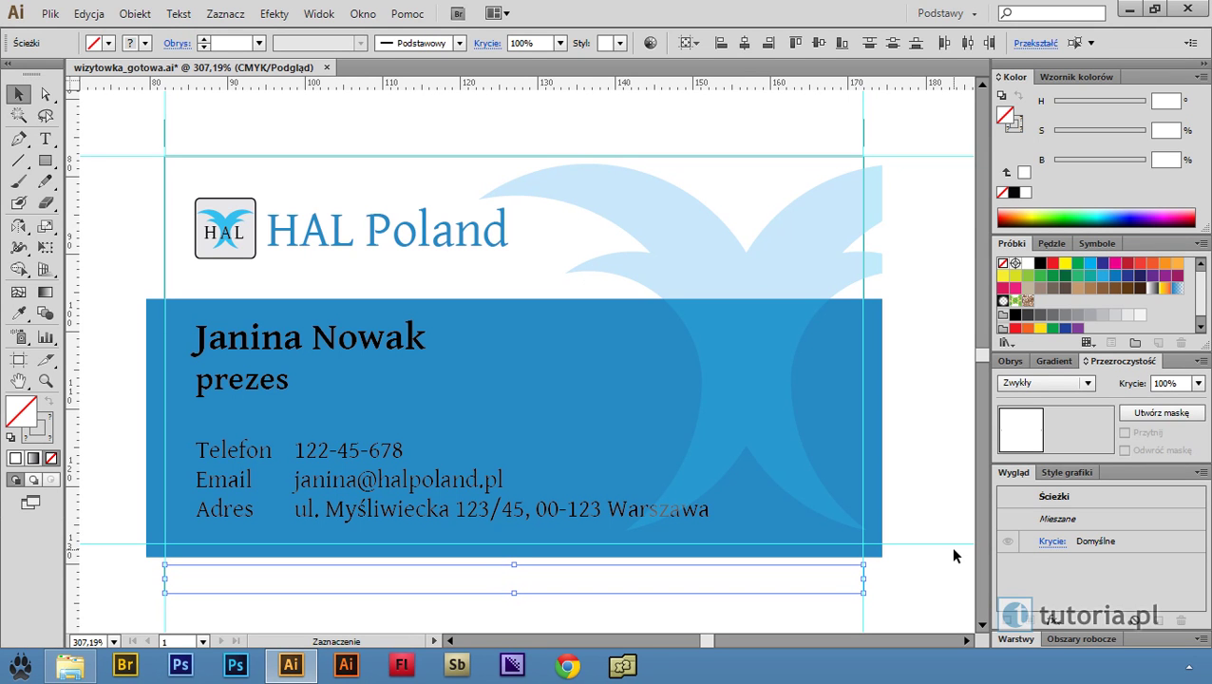
{"action": "key", "text": "Up"}
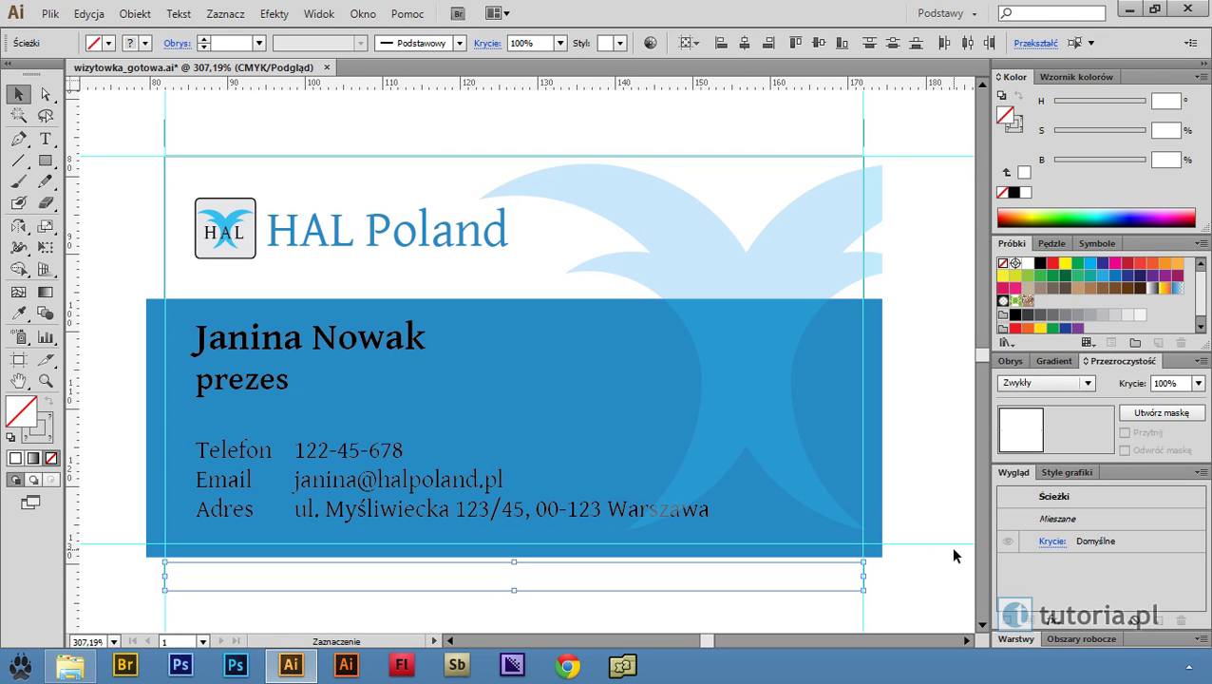
{"action": "key", "text": "Up"}
{"action": "key", "text": "Up"}
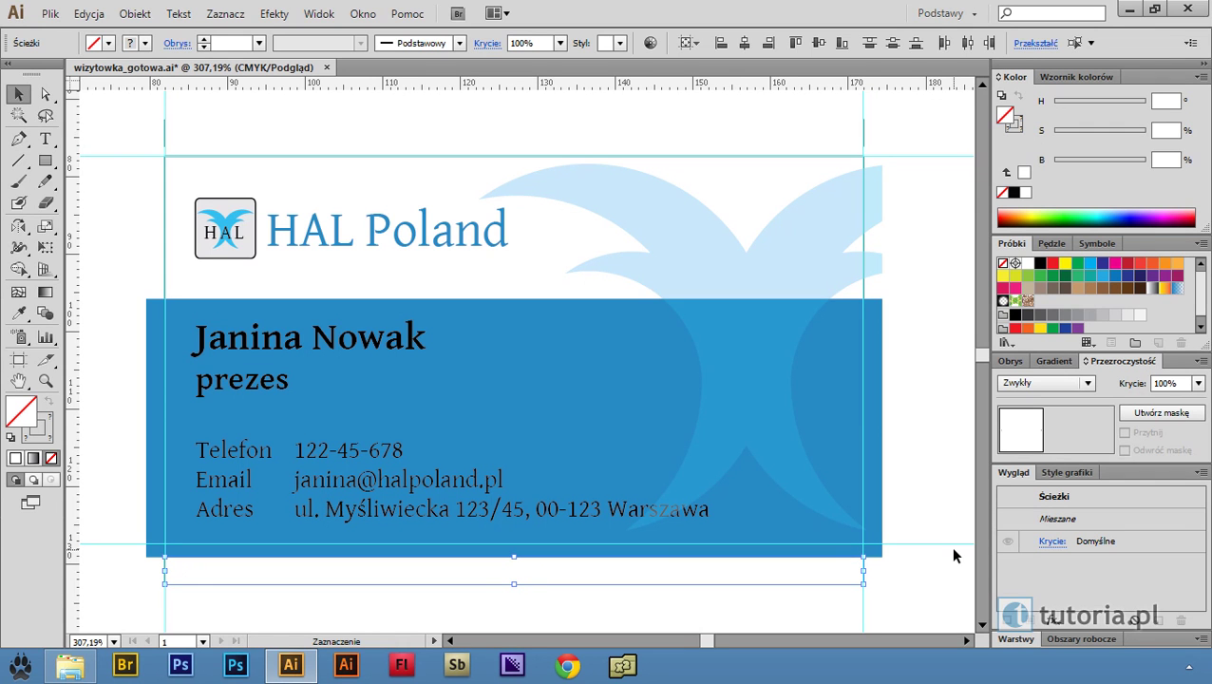
Draw horizontal crop marks at the left top and bottom corners and copy them to the right side
{"action": "left_click", "coordinate": [130, 213]}
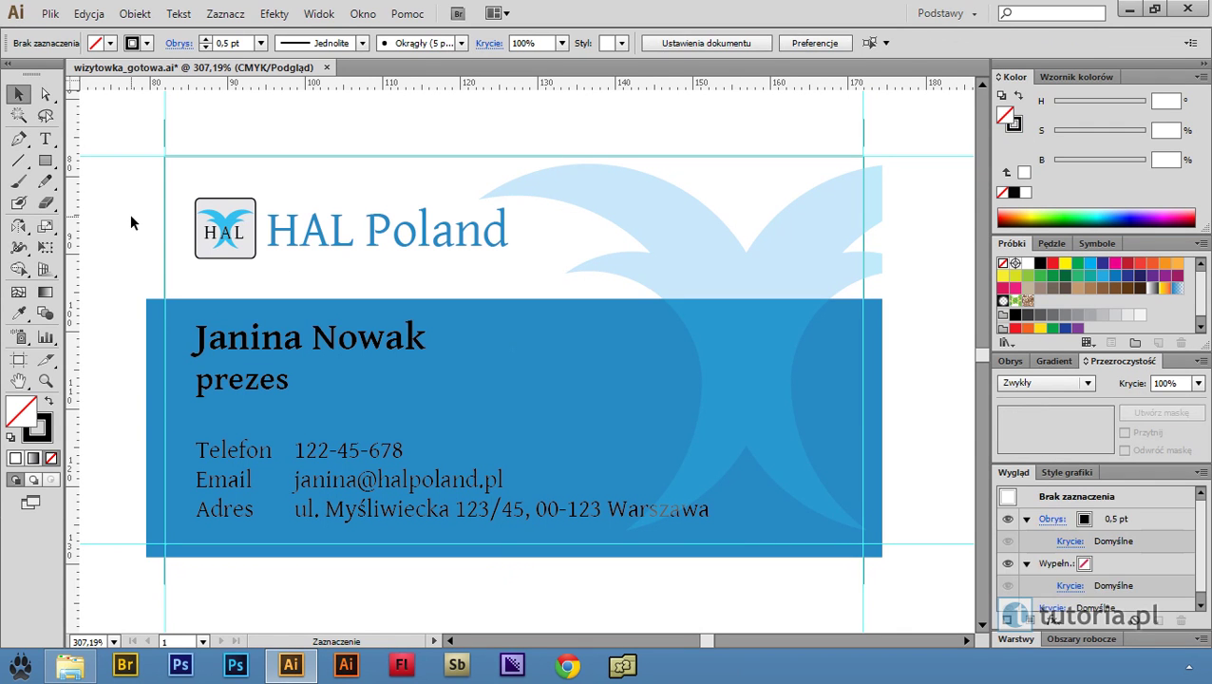
{"action": "left_click", "coordinate": [18, 160]}
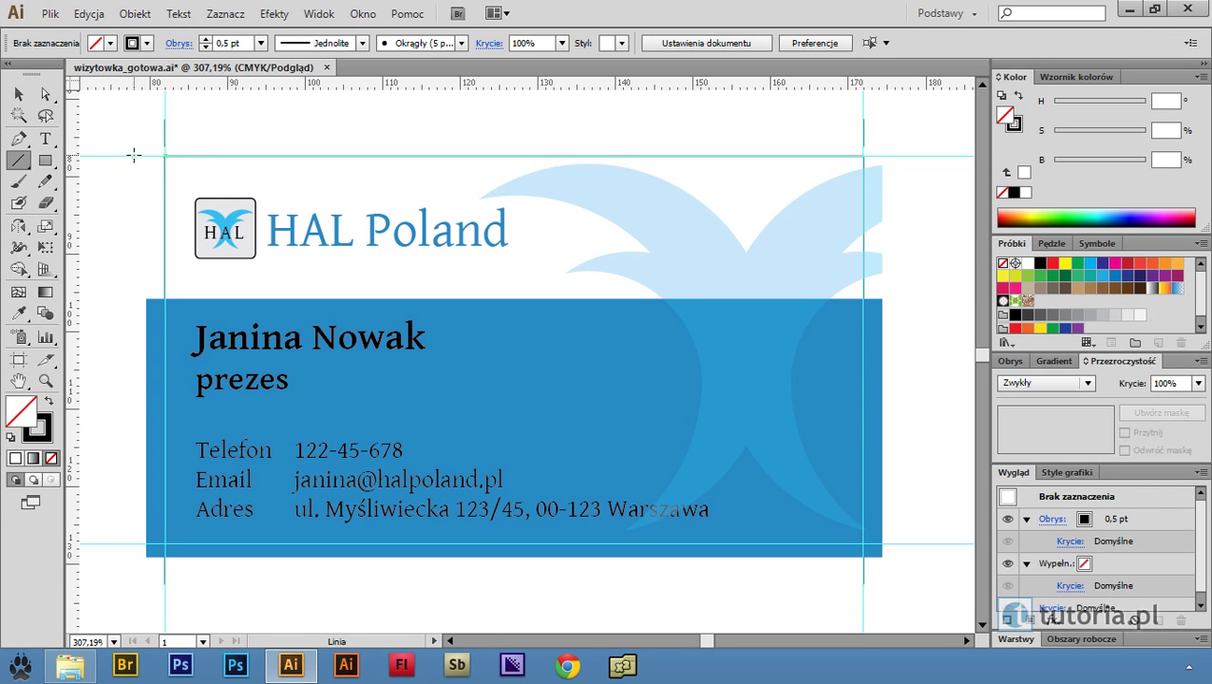
{"action": "left_click_drag", "start_coordinate": [129, 154], "coordinate": [157, 155]}
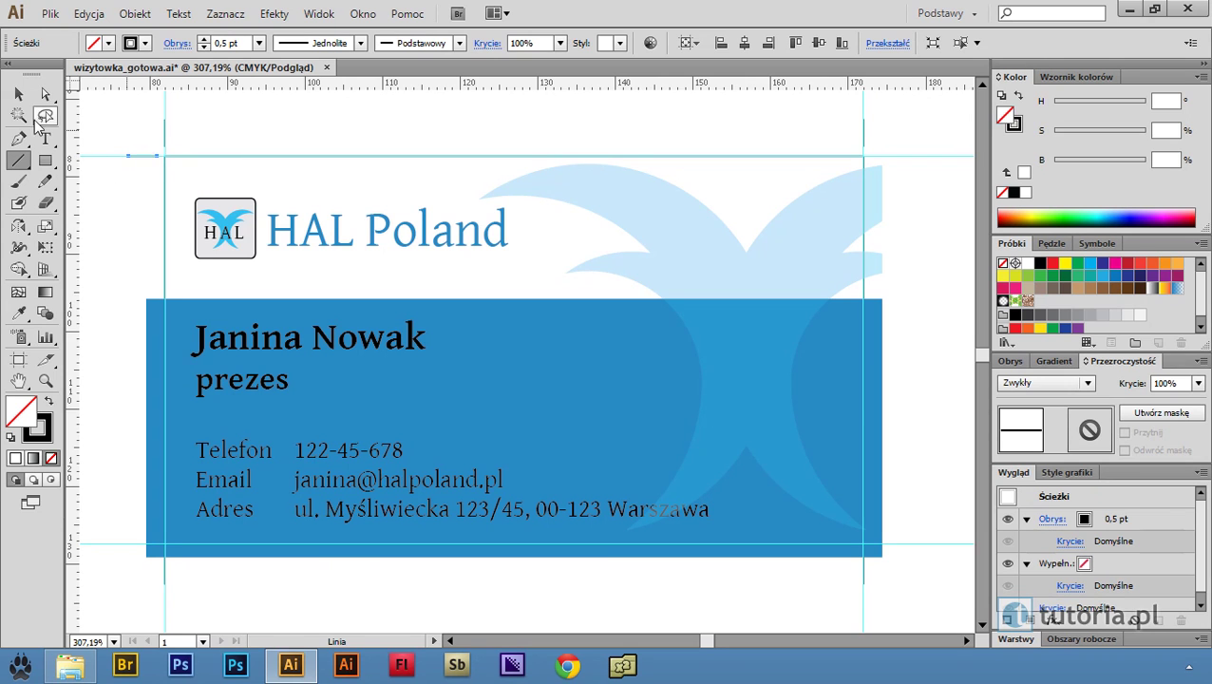
{"action": "left_click", "coordinate": [21, 96]}
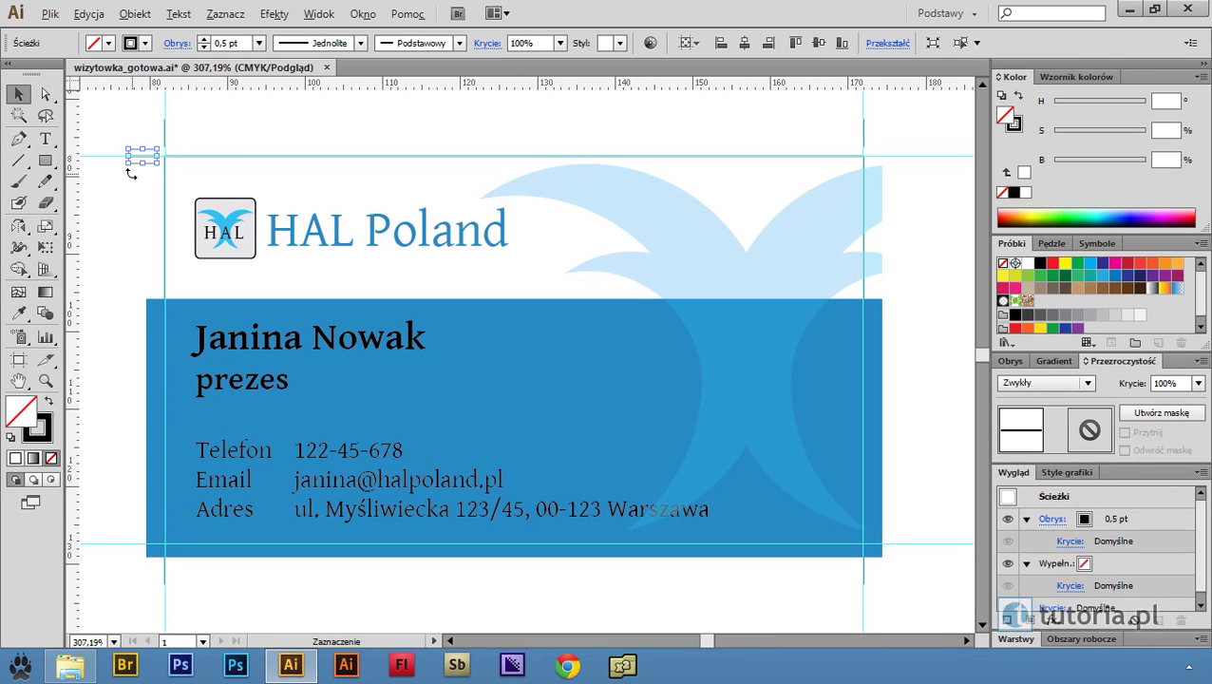
{"action": "mouse_move", "coordinate": [146, 160]}
{"action": "left_mouse_down"}
{"action": "mouse_move", "coordinate": [132, 549]}
{"action": "mouse_move", "coordinate": [114, 121]}
{"action": "mouse_move", "coordinate": [145, 111]}
{"action": "left_mouse_up"}
{"action": "left_click", "coordinate": [138, 595]}
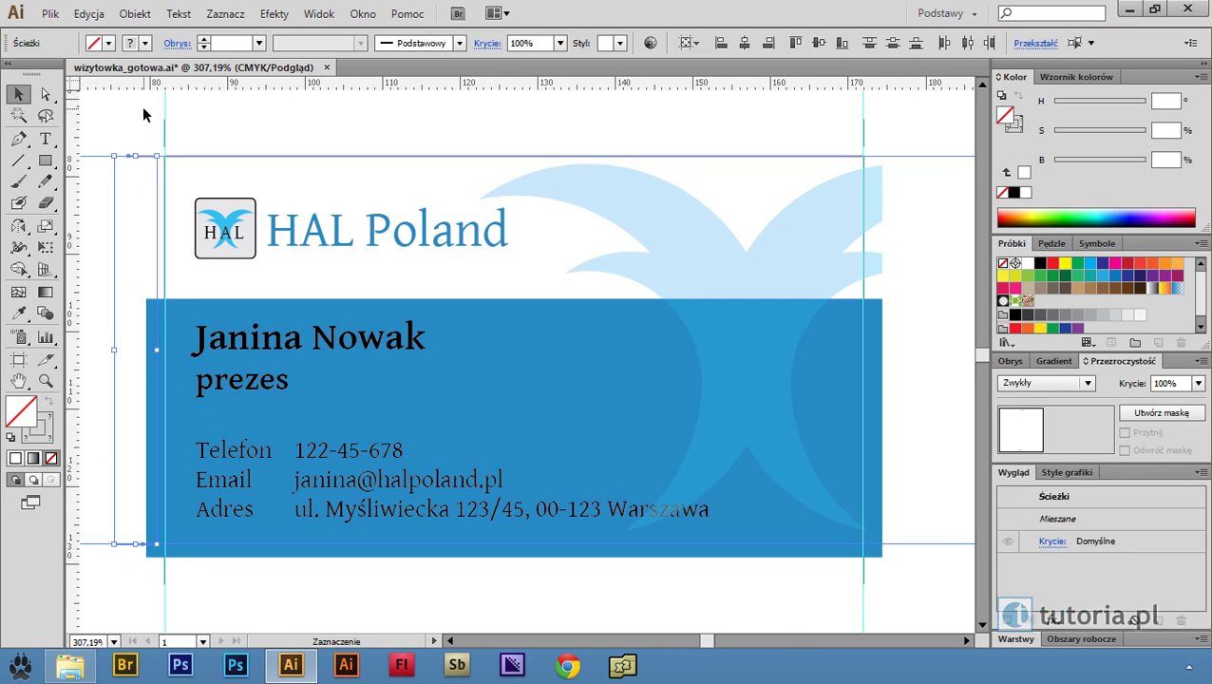
{"action": "key", "text": "Right"}
{"action": "key", "text": "Right"}
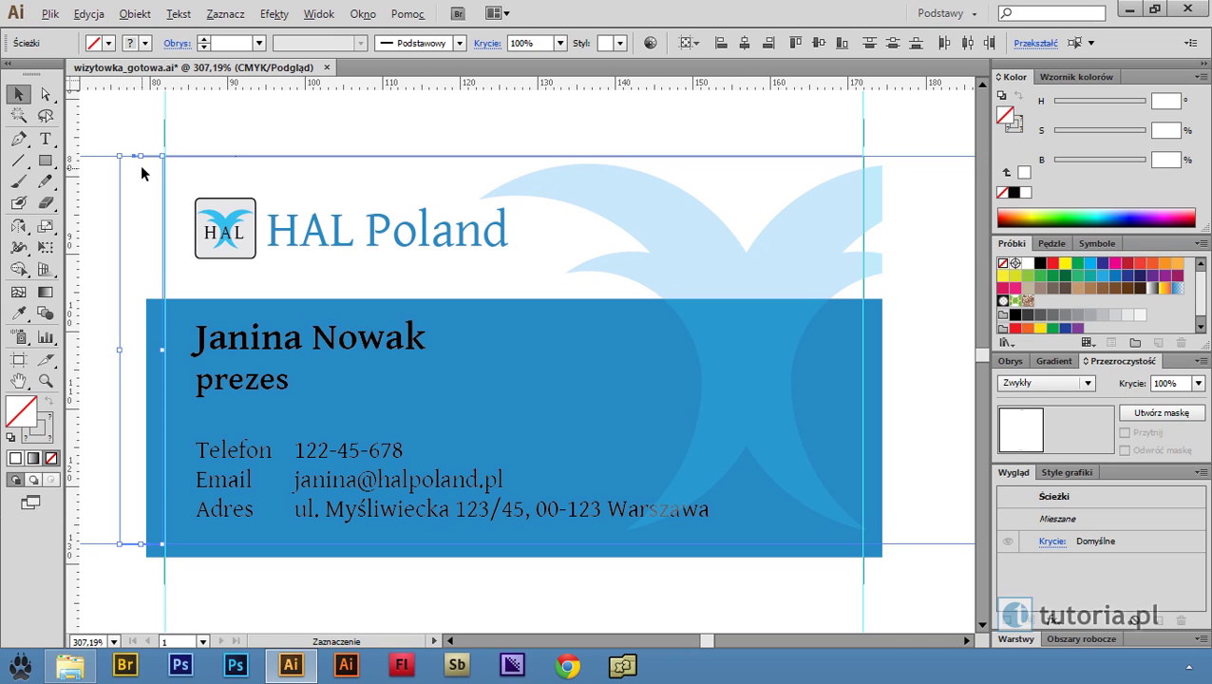
{"action": "left_click_drag", "start_coordinate": [135, 154], "coordinate": [915, 164]}
{"action": "key", "text": "Left"}
{"action": "key", "text": "Left"}
{"action": "key", "text": "Left"}
{"action": "key", "text": "Left"}
{"action": "key", "text": "Left"}
{"action": "key", "text": "Left"}
{"action": "key", "text": "Left"}
{"action": "key", "text": "Left"}
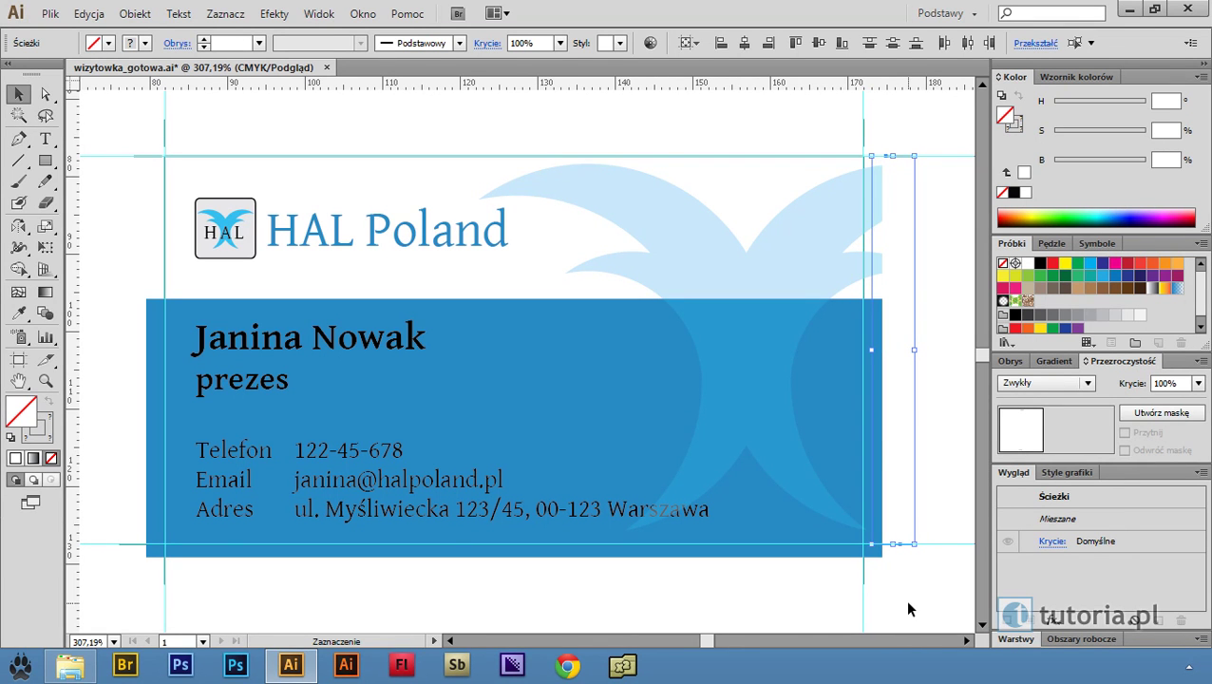
{"action": "left_click", "coordinate": [908, 608]}
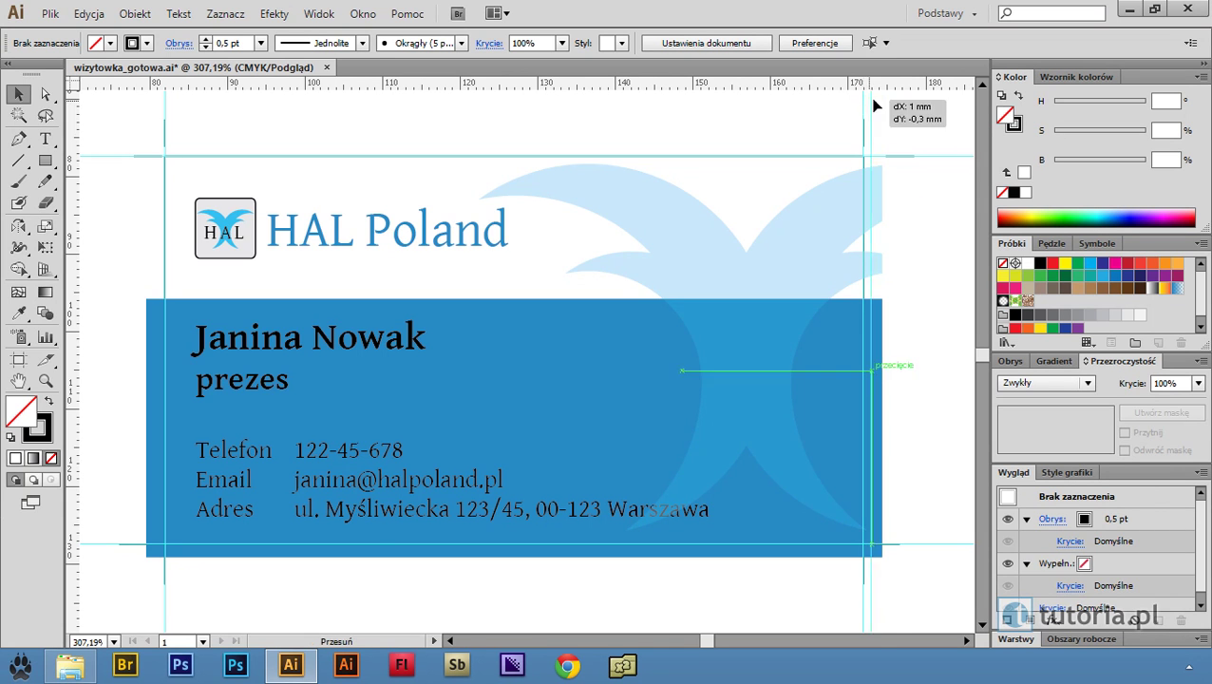
Move the right vertical guide outward past the card's right edge
{"action": "left_click_drag", "start_coordinate": [868, 103], "coordinate": [937, 627]}
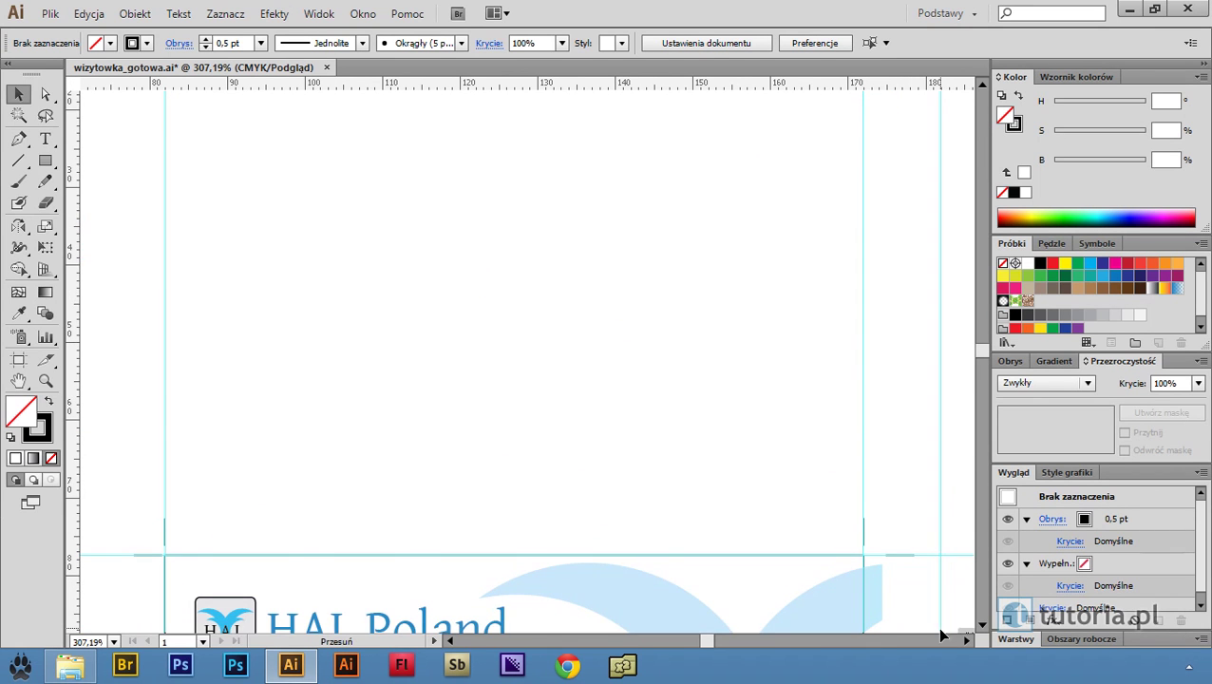
{"action": "mouse_move", "coordinate": [940, 627]}
{"action": "left_mouse_down"}
{"action": "mouse_move", "coordinate": [934, 555]}
{"action": "mouse_move", "coordinate": [917, 561]}
{"action": "left_mouse_up"}
{"action": "left_click", "coordinate": [983, 365]}
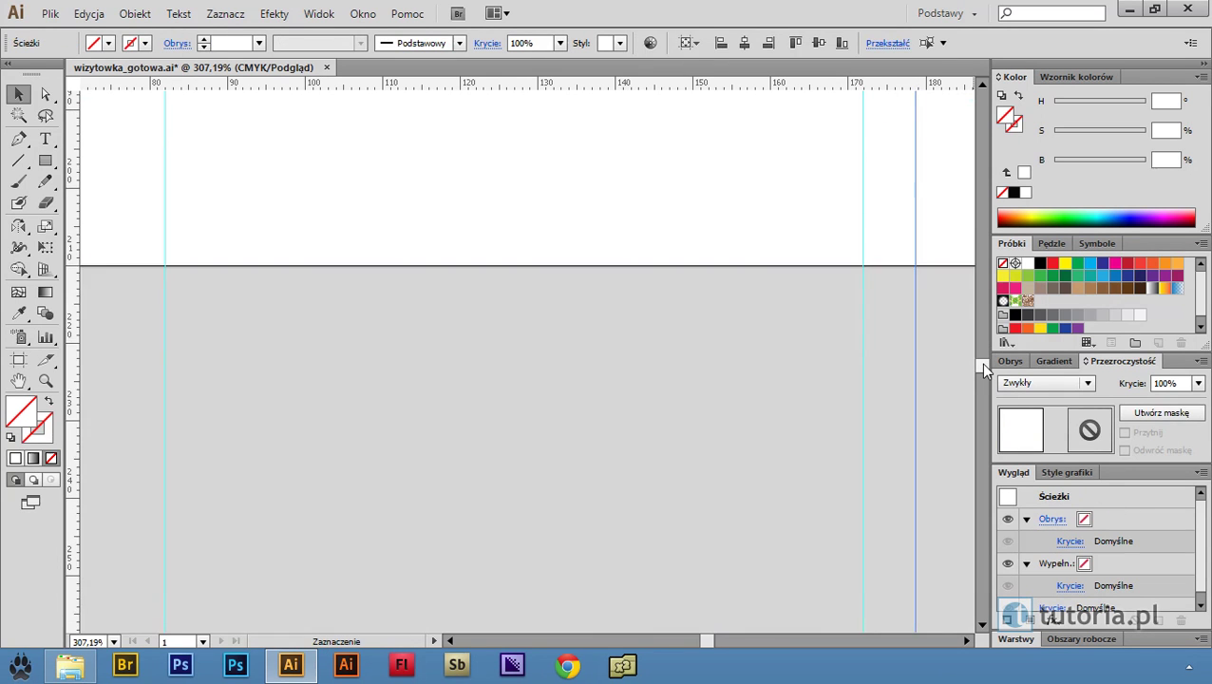
{"action": "scroll", "coordinate": [981, 363], "scroll_direction": "up", "scroll_amount": 3}
{"action": "scroll", "coordinate": [982, 356], "scroll_direction": "up", "scroll_amount": 1}
{"action": "scroll", "coordinate": [983, 354], "scroll_direction": "up", "scroll_amount": 1}
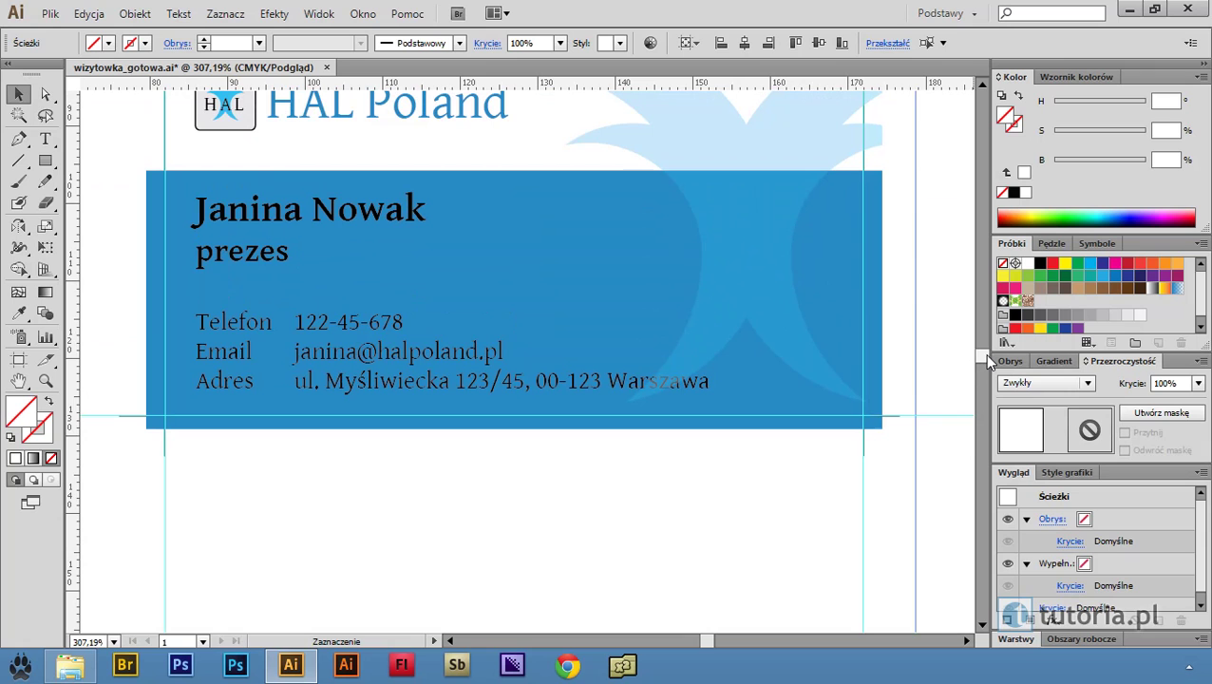
Nudge the bottom-right horizontal crop mark right to line up with the top-right one
{"action": "left_click", "coordinate": [897, 416]}
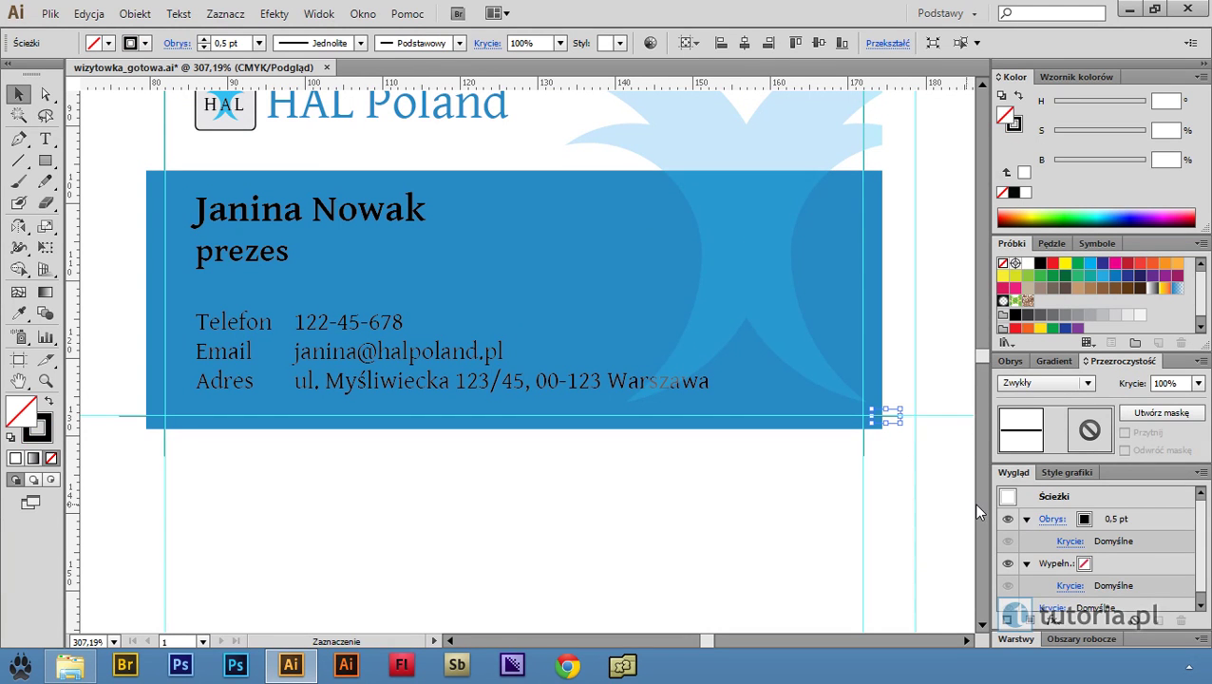
{"action": "key", "text": "Right"}
{"action": "key", "text": "Right"}
{"action": "key", "text": "Right"}
{"action": "key", "text": "Right"}
{"action": "key", "text": "Right"}
{"action": "left_click", "coordinate": [934, 511]}
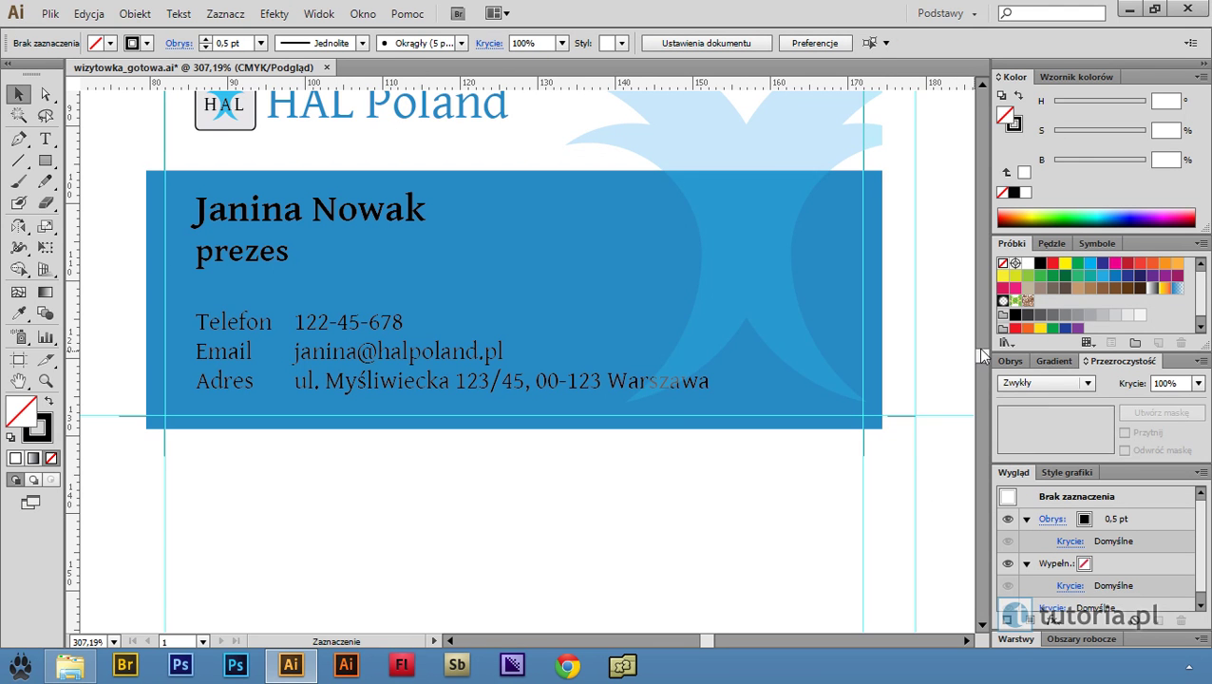
{"action": "scroll", "coordinate": [984, 359], "scroll_direction": "up", "scroll_amount": 3}
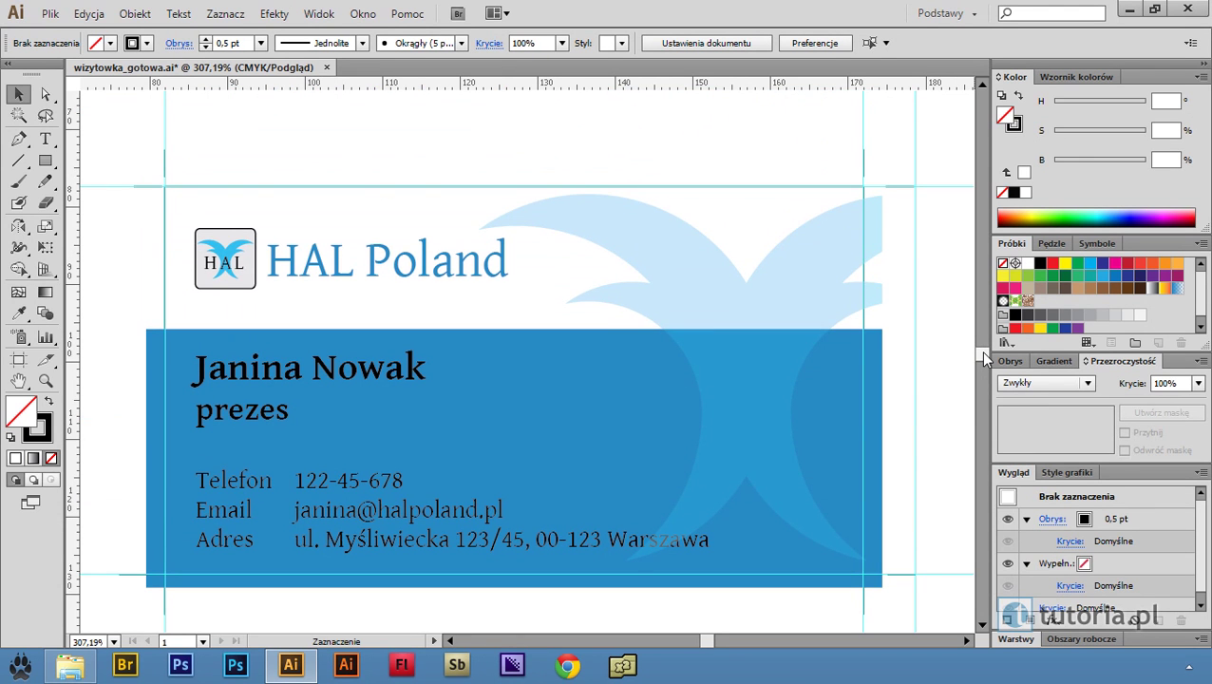
{"action": "left_click", "coordinate": [524, 187]}
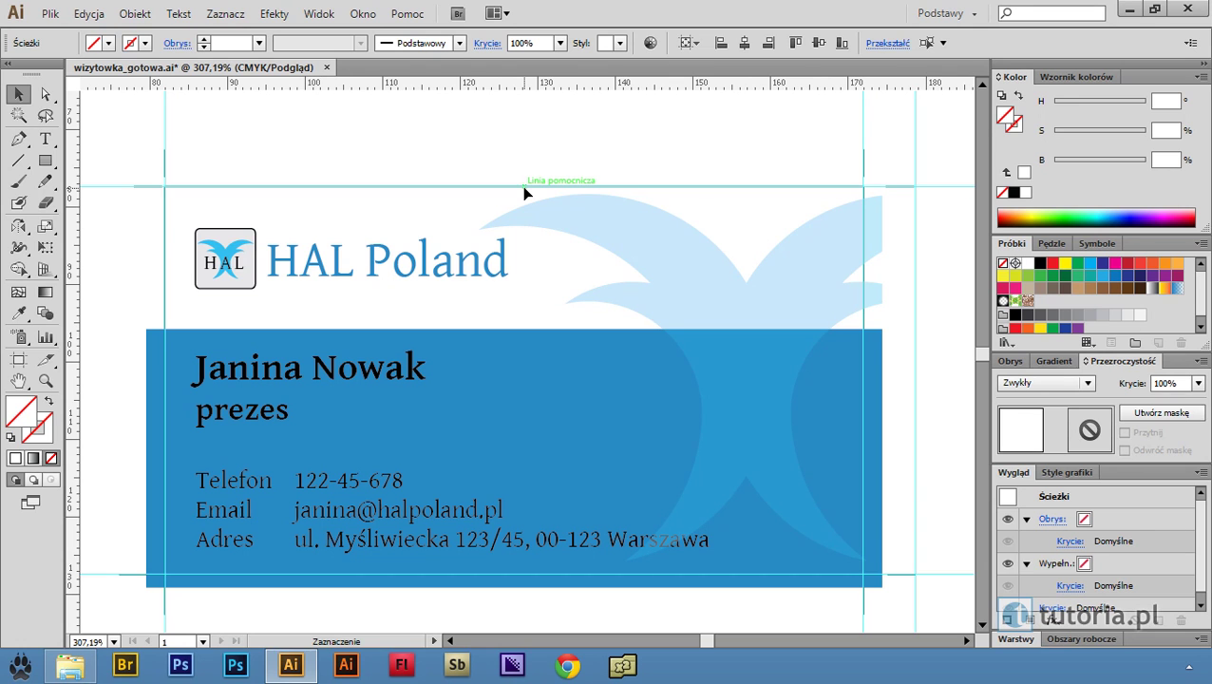
Hide the guides, select the card group, and expand Warstwa 1 in the Layers panel
{"action": "key", "text": "ctrl+semicolon"}
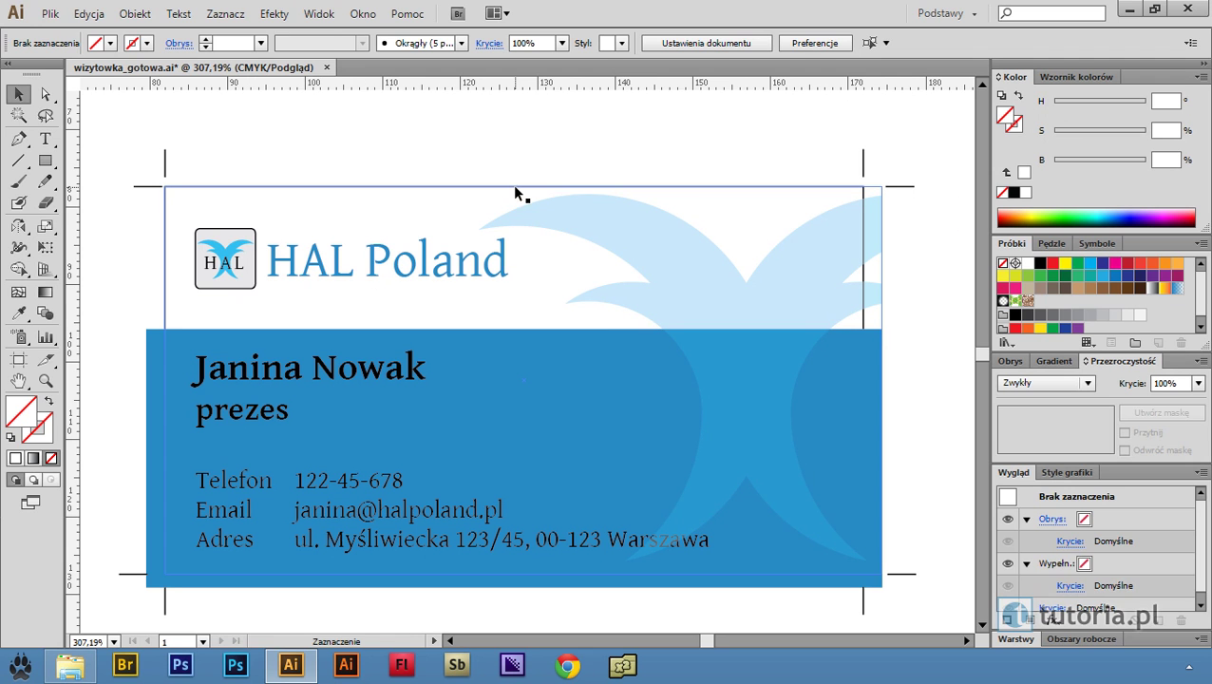
{"action": "left_click", "coordinate": [515, 187]}
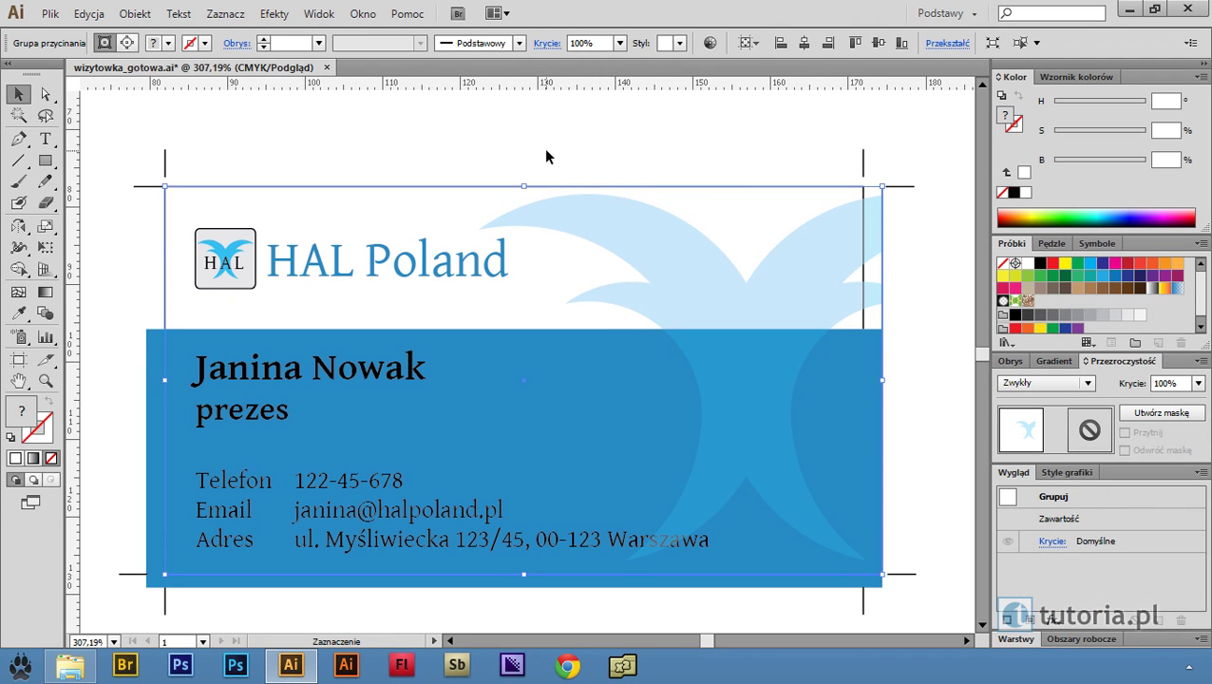
{"action": "left_click", "coordinate": [898, 234]}
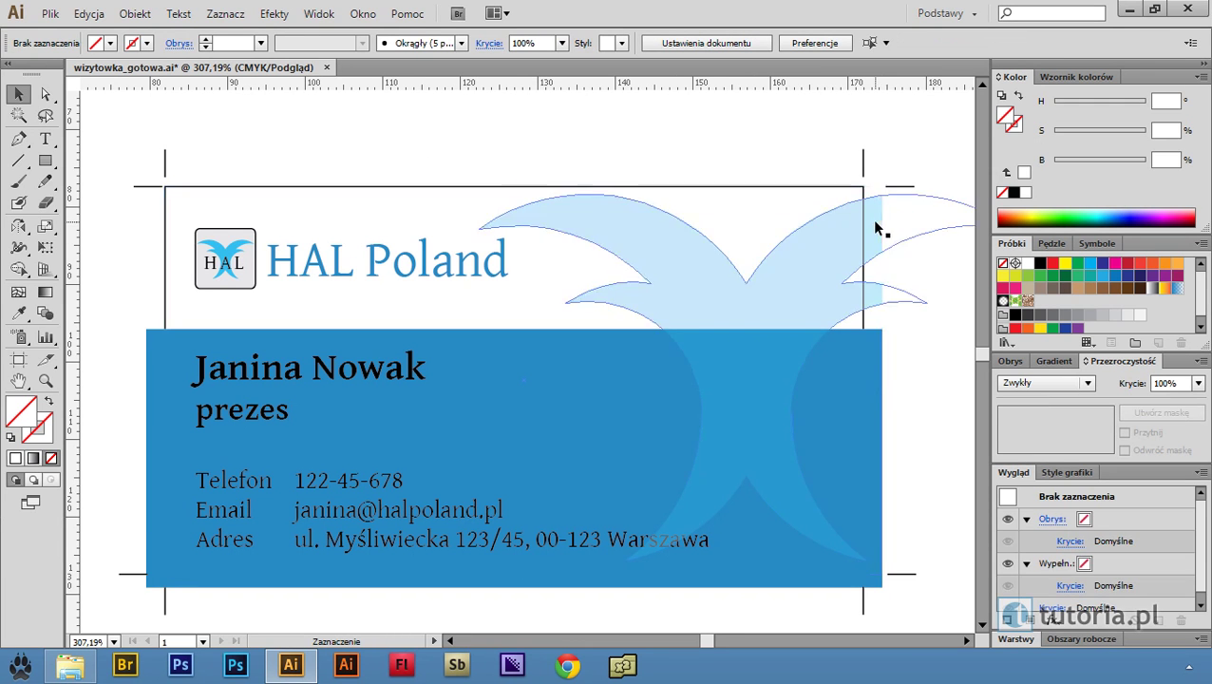
{"action": "left_click", "coordinate": [865, 231]}
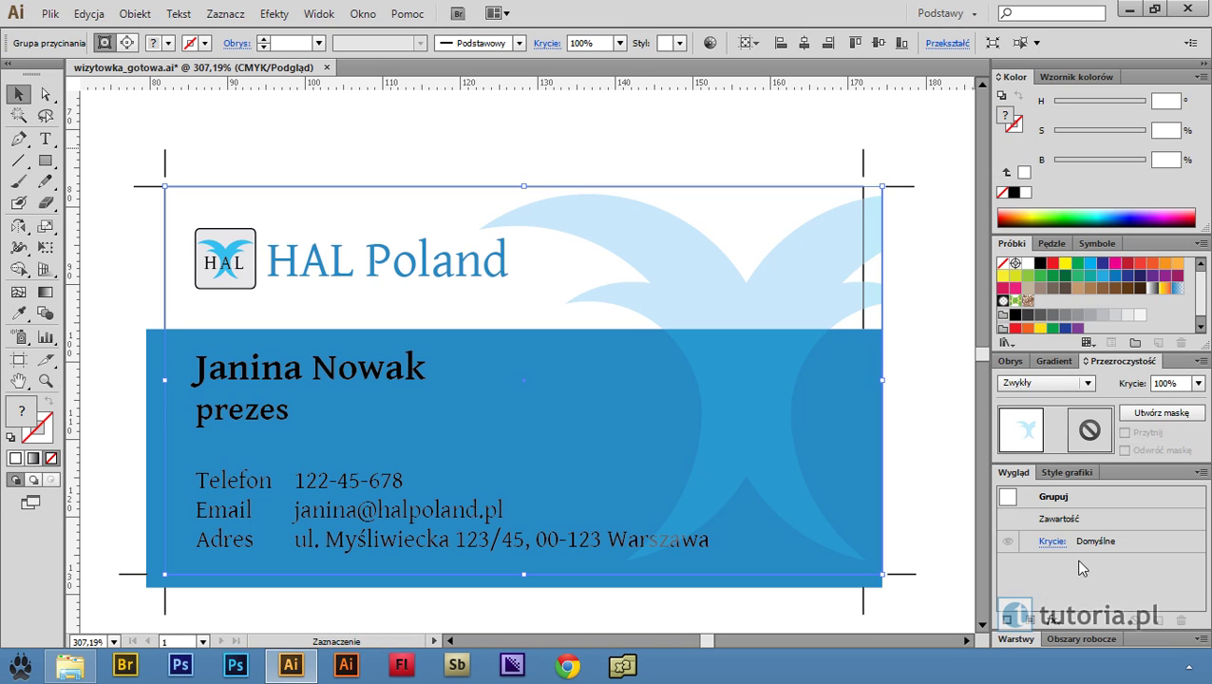
{"action": "left_click", "coordinate": [1018, 639]}
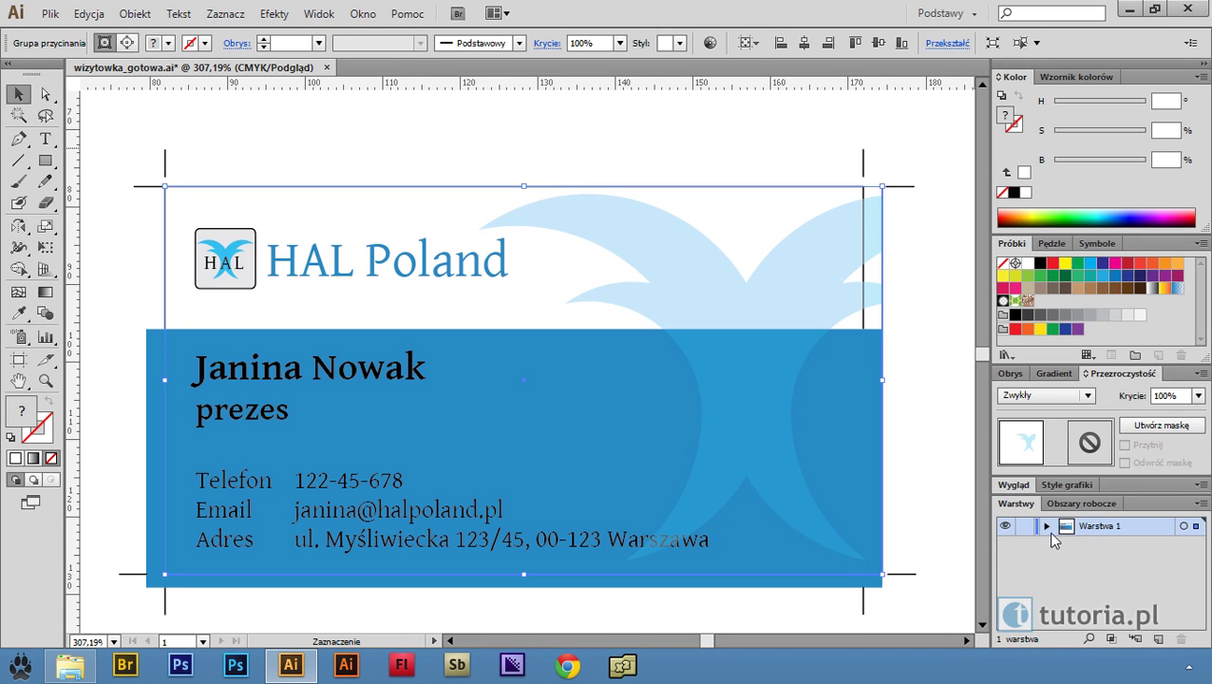
{"action": "left_click", "coordinate": [1047, 527]}
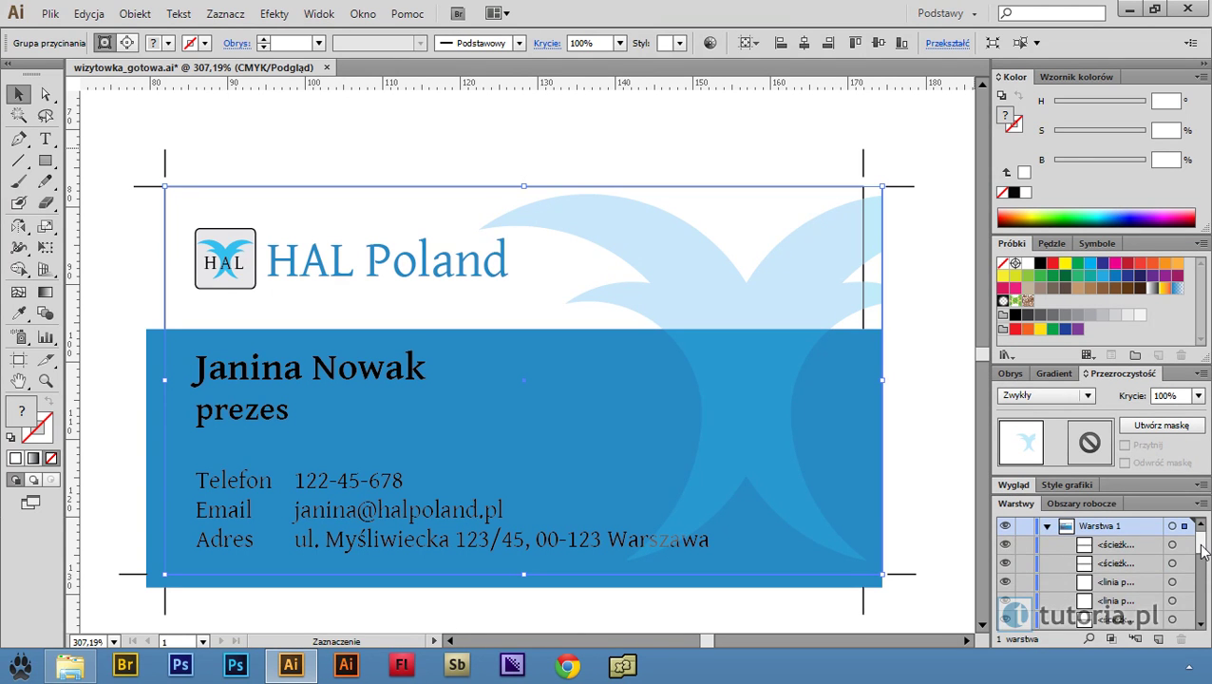
{"action": "left_click_drag", "start_coordinate": [1202, 542], "coordinate": [1201, 615]}
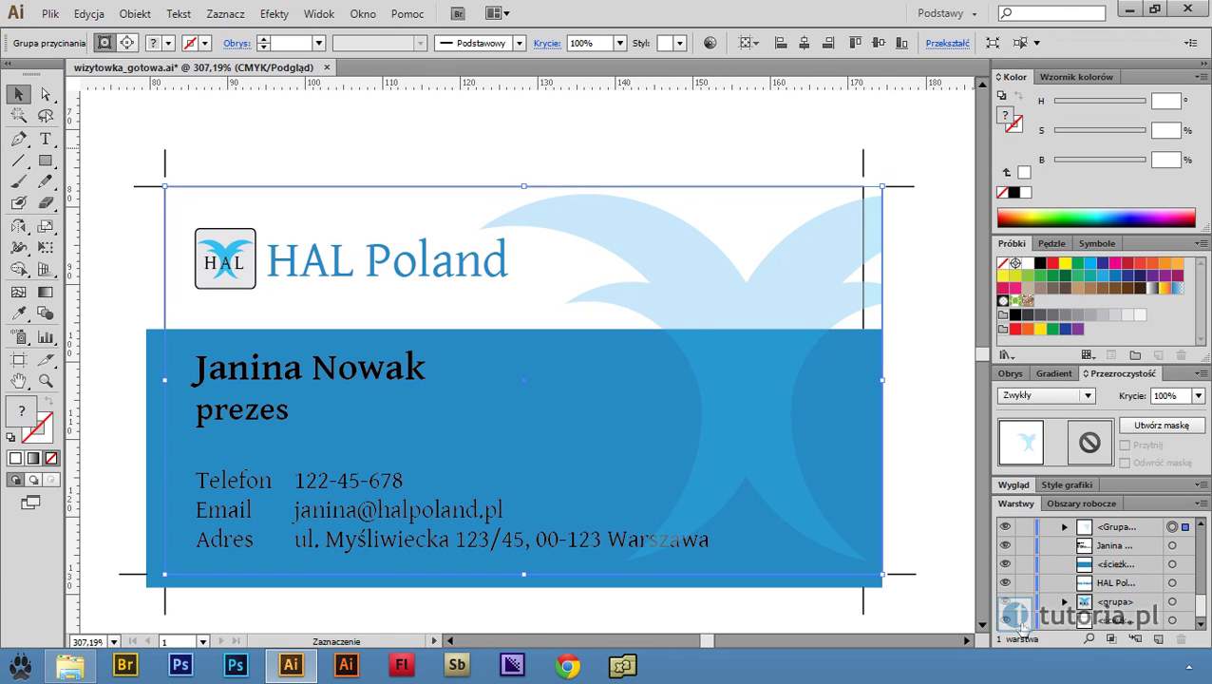
Set the stroke of the card's bottom background rectangle to None (Brak)
{"action": "left_click", "coordinate": [1006, 619]}
{"action": "left_click", "coordinate": [1173, 620]}
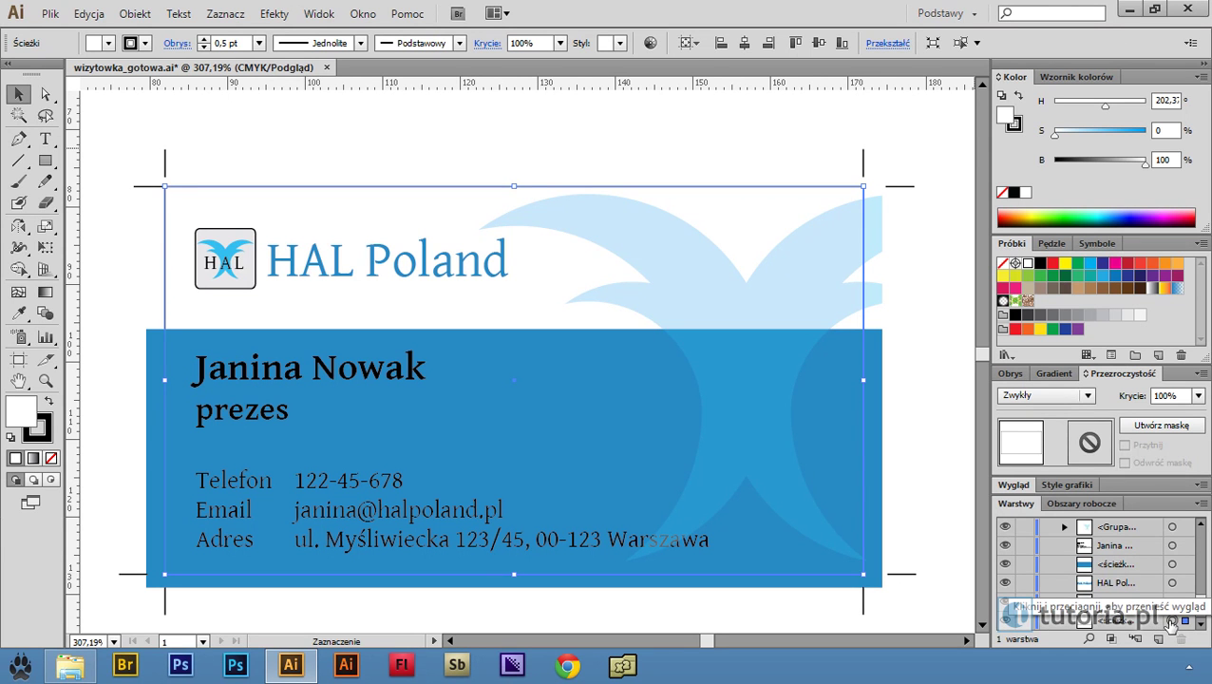
{"action": "left_click", "coordinate": [145, 44]}
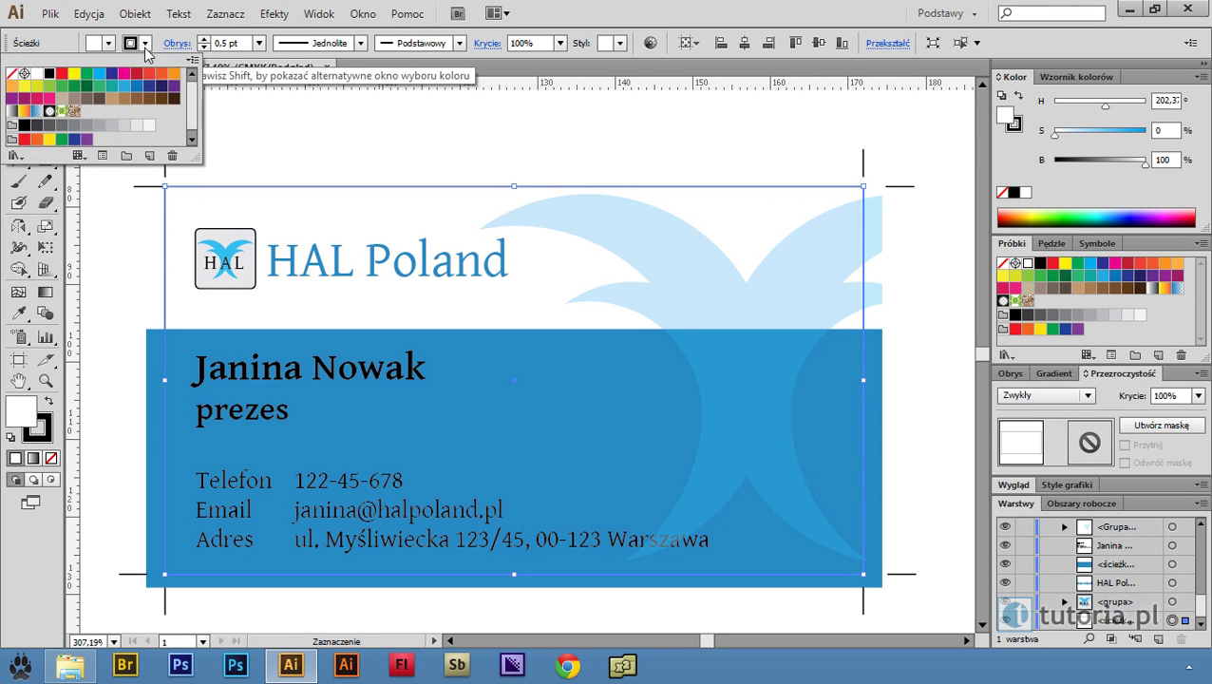
{"action": "left_click", "coordinate": [13, 74]}
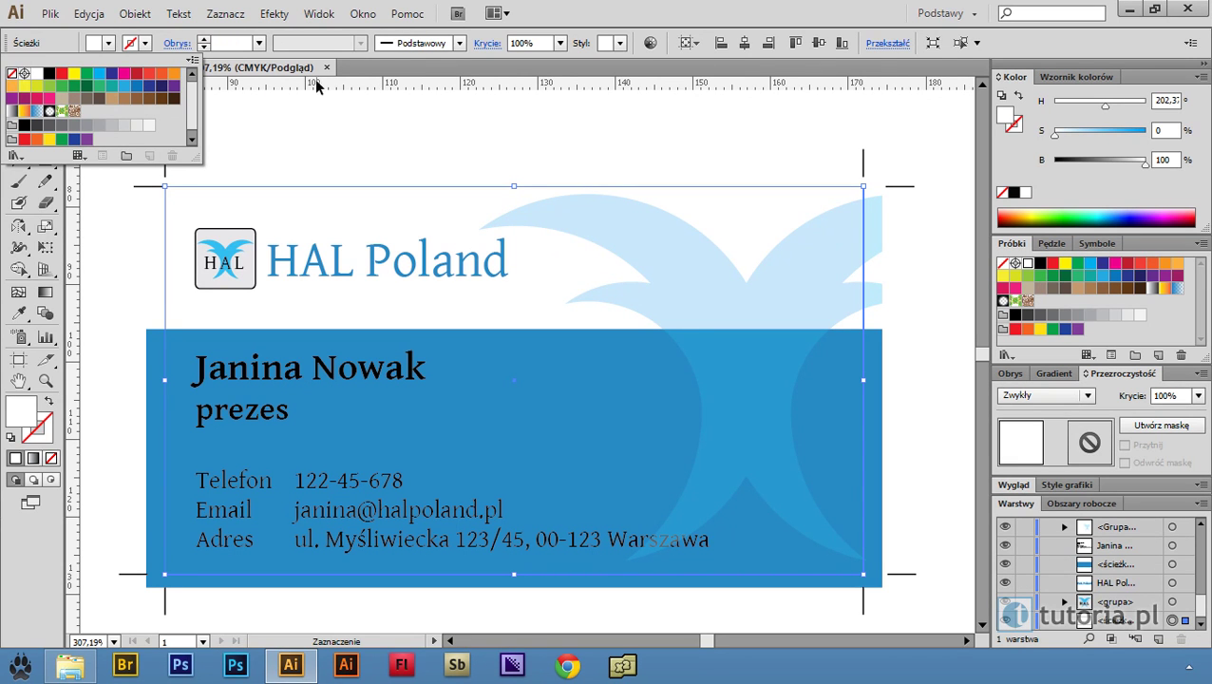
{"action": "left_click", "coordinate": [350, 69]}
{"action": "left_click", "coordinate": [783, 144]}
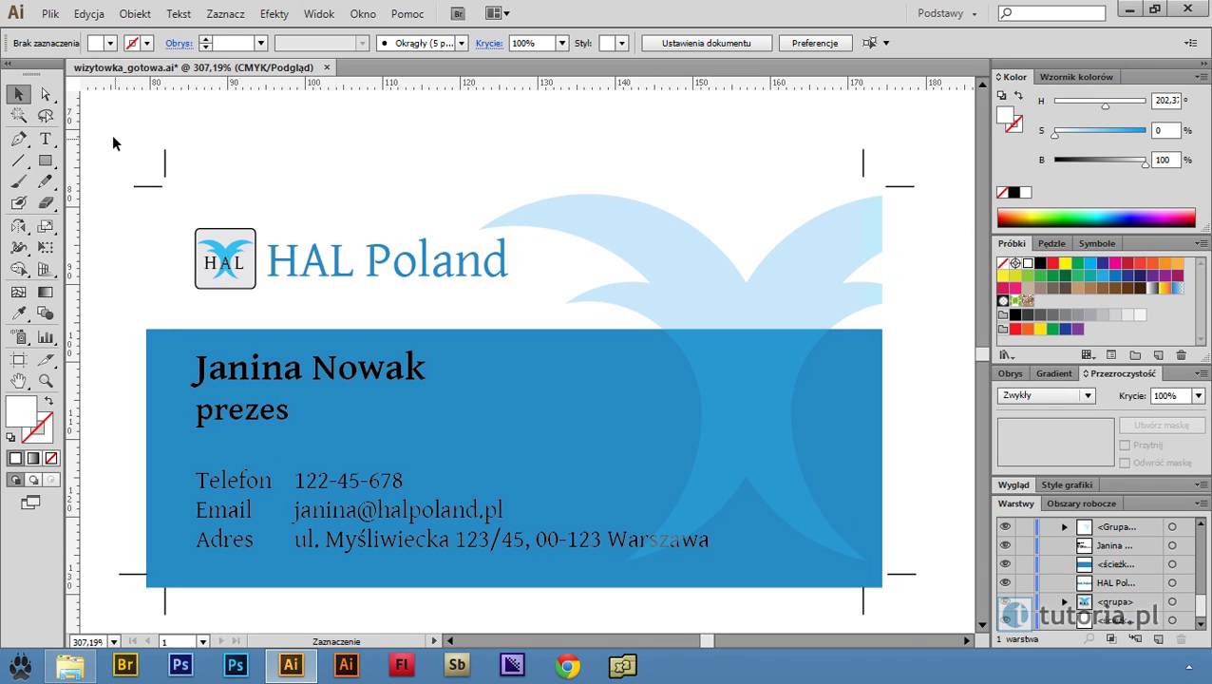
Select everything and convert the card's text to outlines with Tekst > Zamień na krzywe
{"action": "mouse_move", "coordinate": [100, 125]}
{"action": "left_mouse_down"}
{"action": "mouse_move", "coordinate": [577, 377]}
{"action": "mouse_move", "coordinate": [956, 636]}
{"action": "left_mouse_up"}
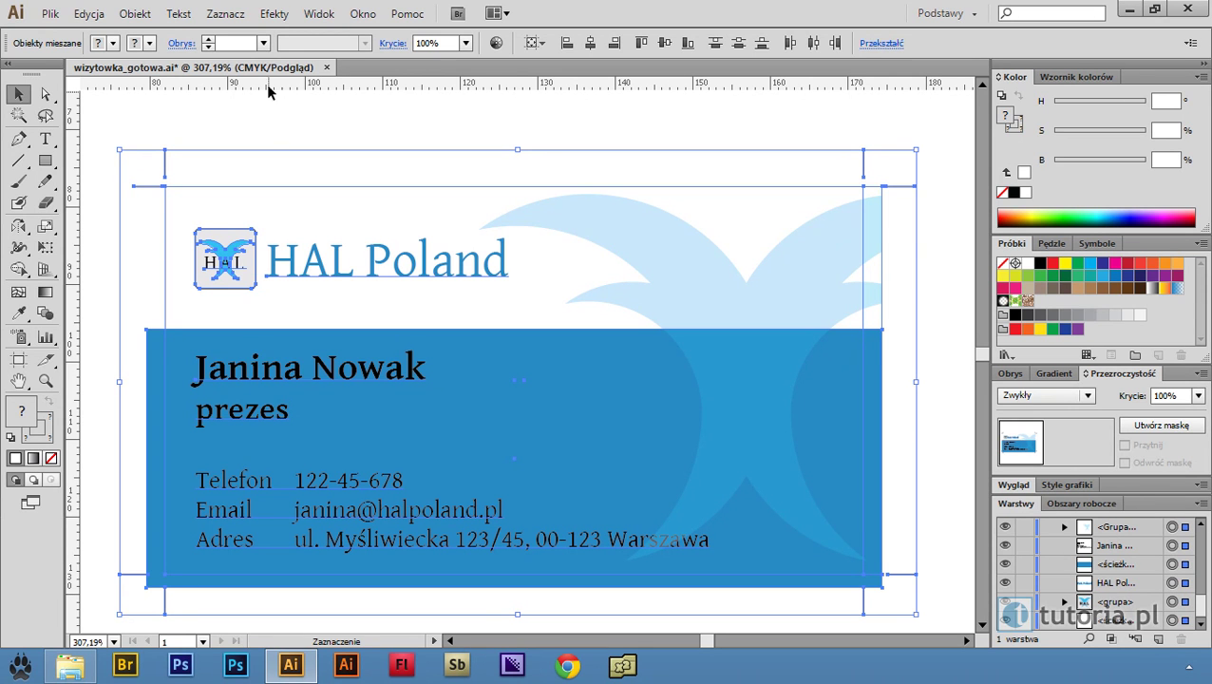
{"action": "left_click", "coordinate": [189, 21]}
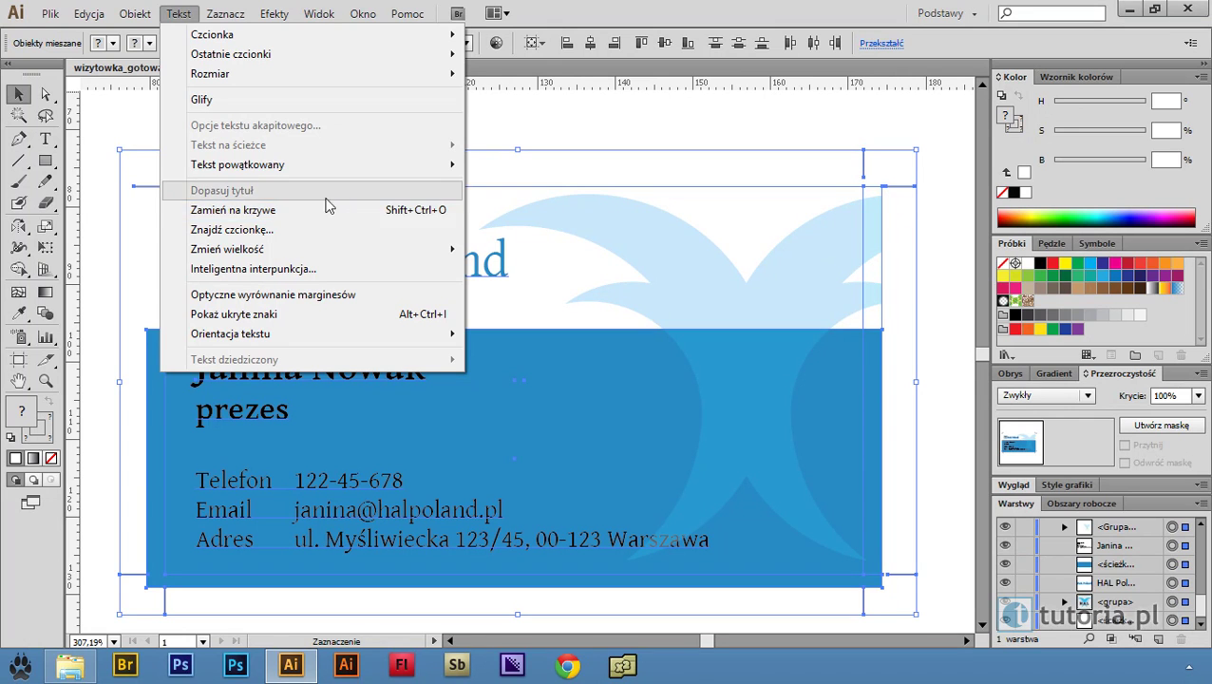
{"action": "left_click", "coordinate": [376, 211]}
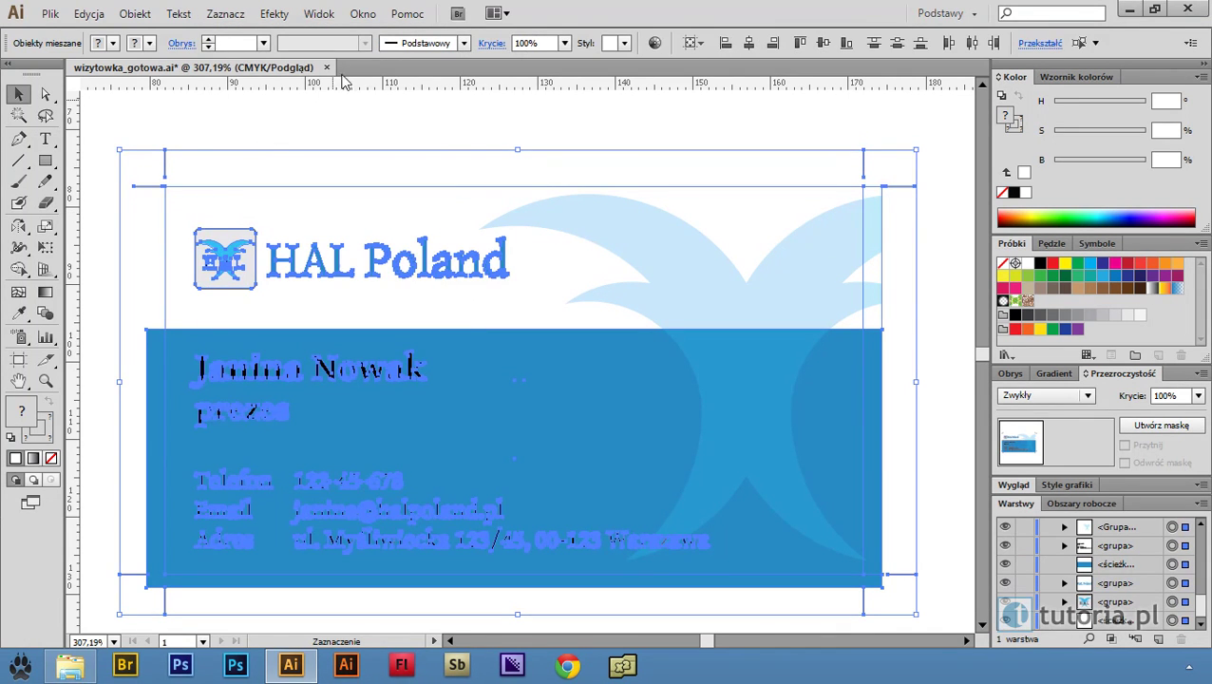
{"action": "left_click", "coordinate": [265, 144]}
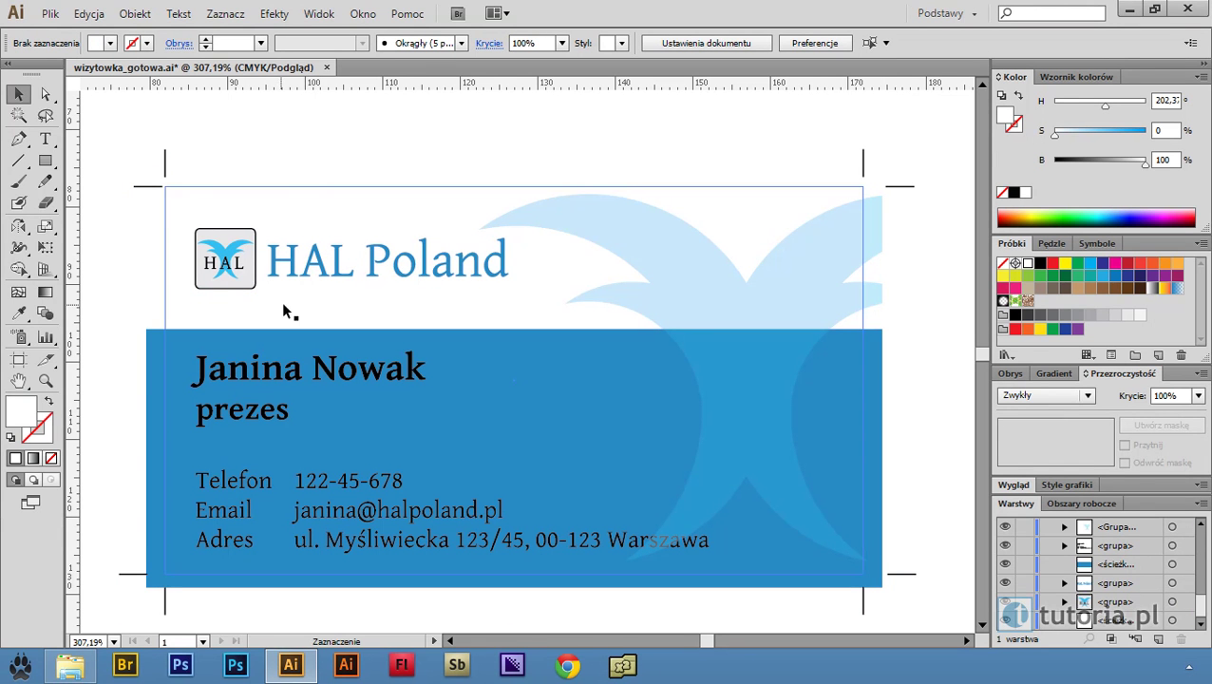
Group the whole card with its crop marks and view the page at 100%
{"action": "left_click_drag", "start_coordinate": [102, 121], "coordinate": [952, 637]}
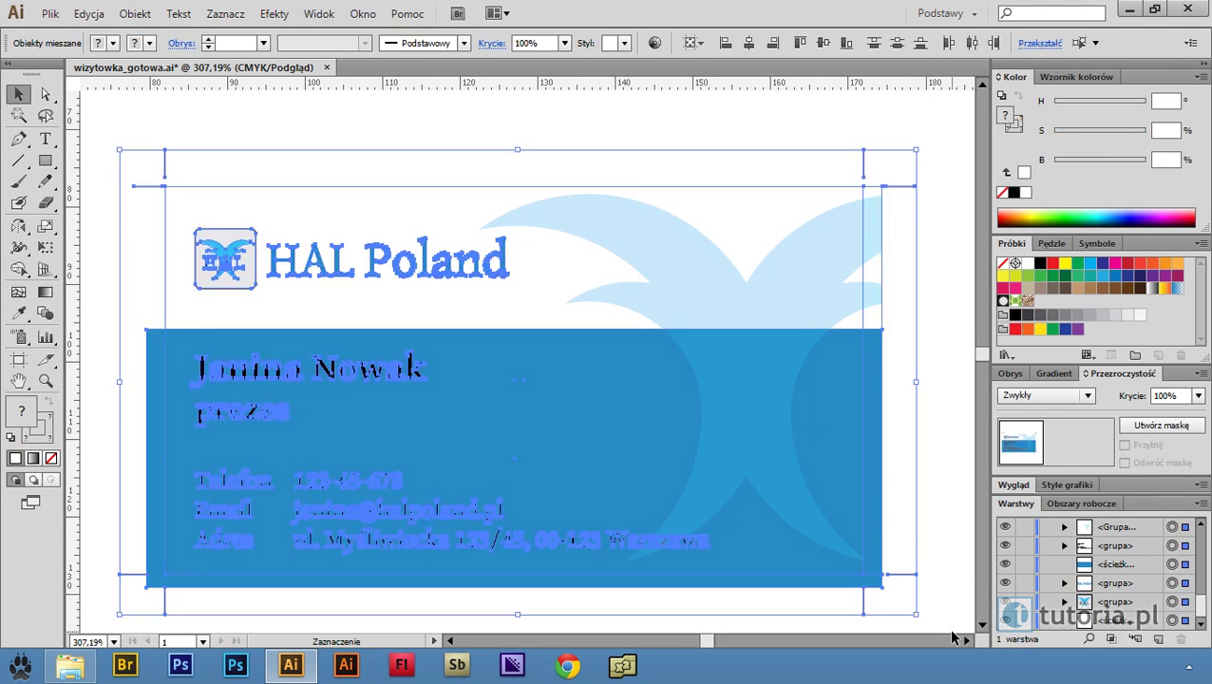
{"action": "key", "text": "a"}
{"action": "key", "text": "v"}
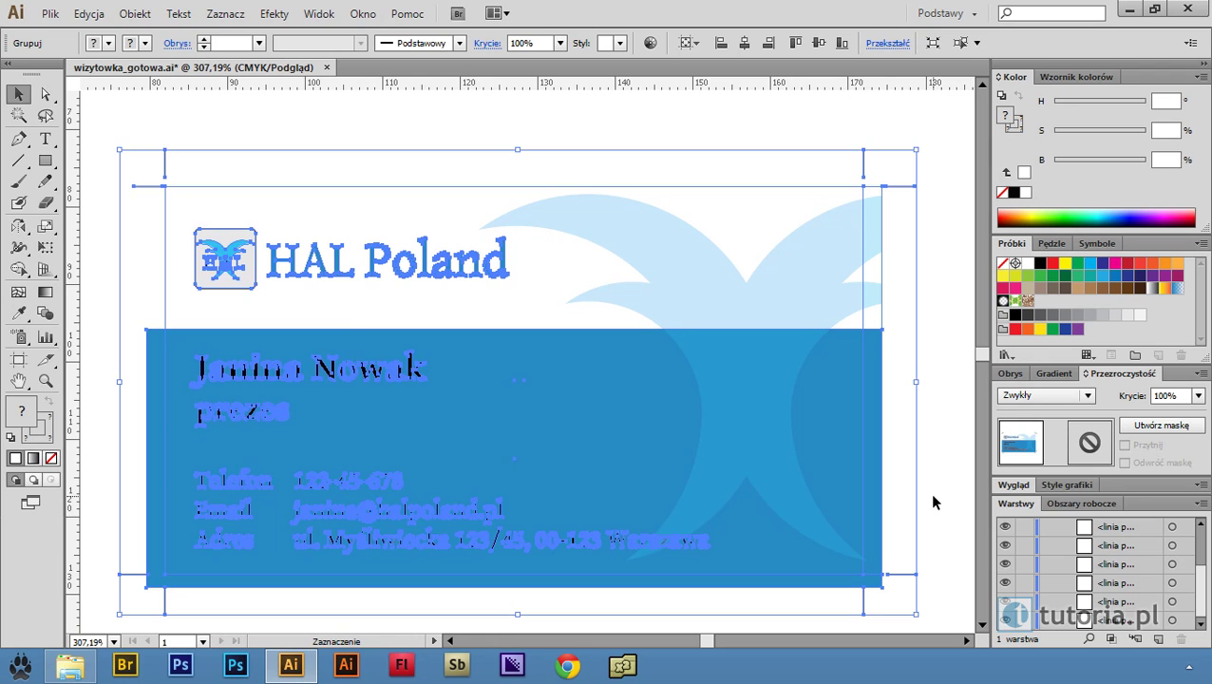
{"action": "key", "text": "ctrl+1"}
{"action": "left_click", "coordinate": [779, 505]}
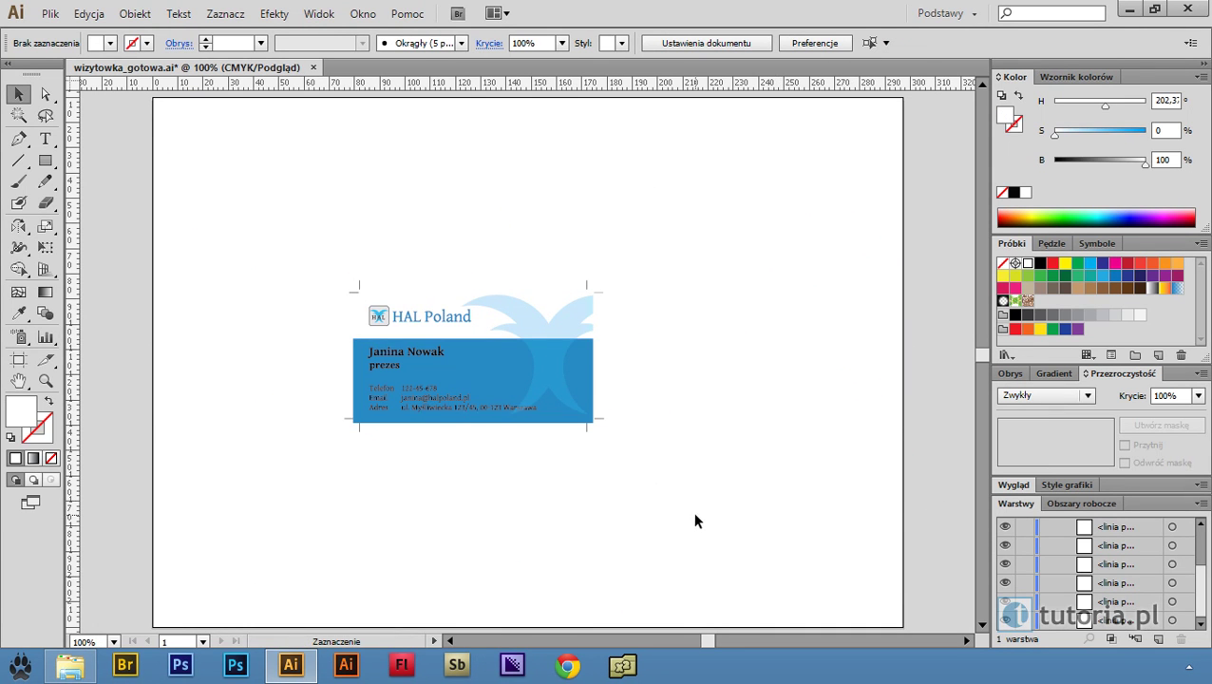
Move the grouped business card to the page's top-left corner
{"action": "left_click_drag", "start_coordinate": [635, 471], "coordinate": [267, 221]}
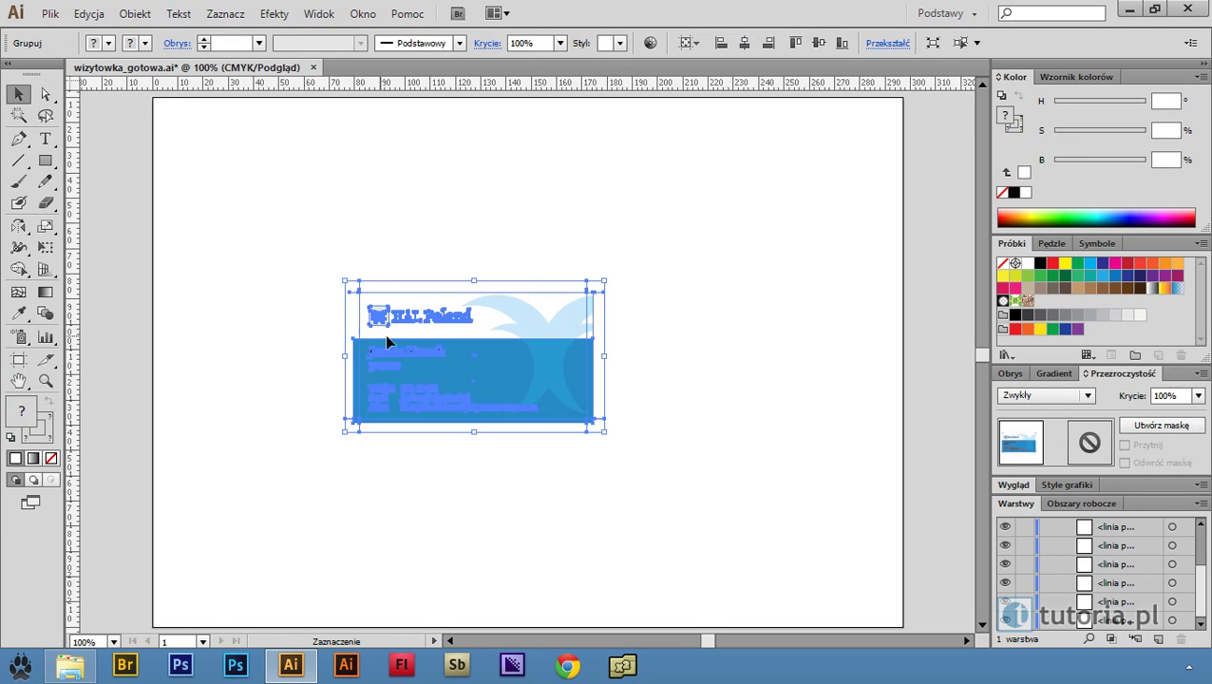
{"action": "left_click_drag", "start_coordinate": [427, 360], "coordinate": [240, 182]}
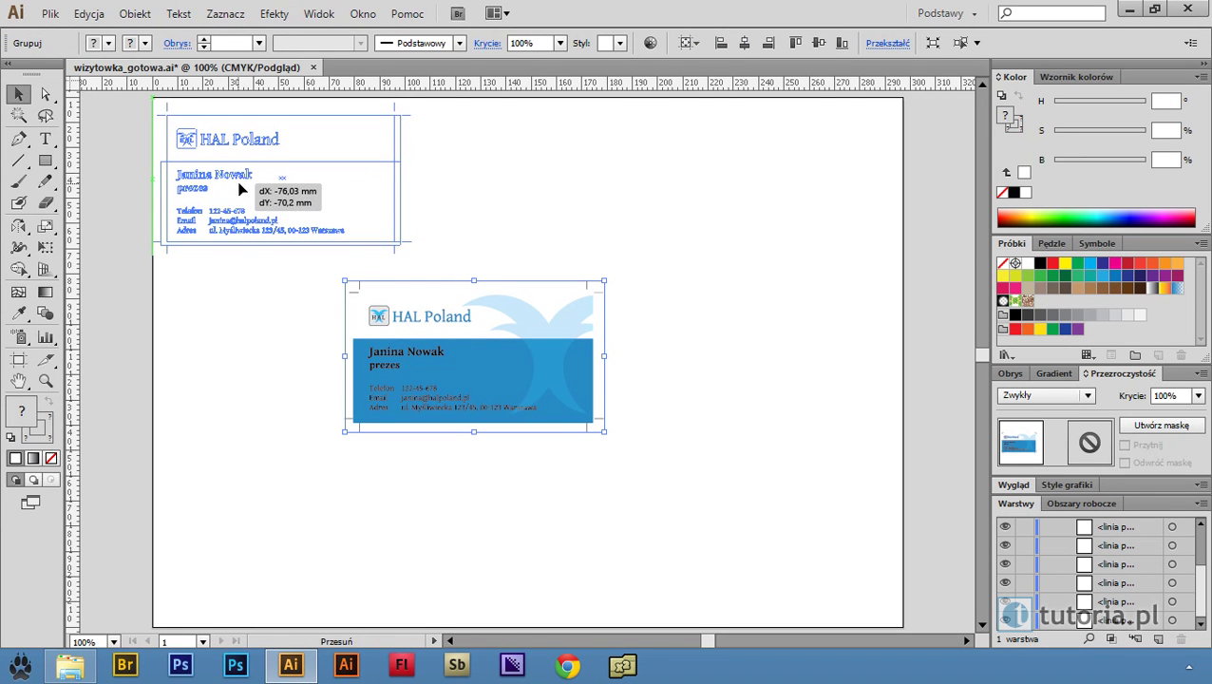
{"action": "left_click_drag", "start_coordinate": [239, 186], "coordinate": [240, 190]}
{"action": "left_click", "coordinate": [281, 311]}
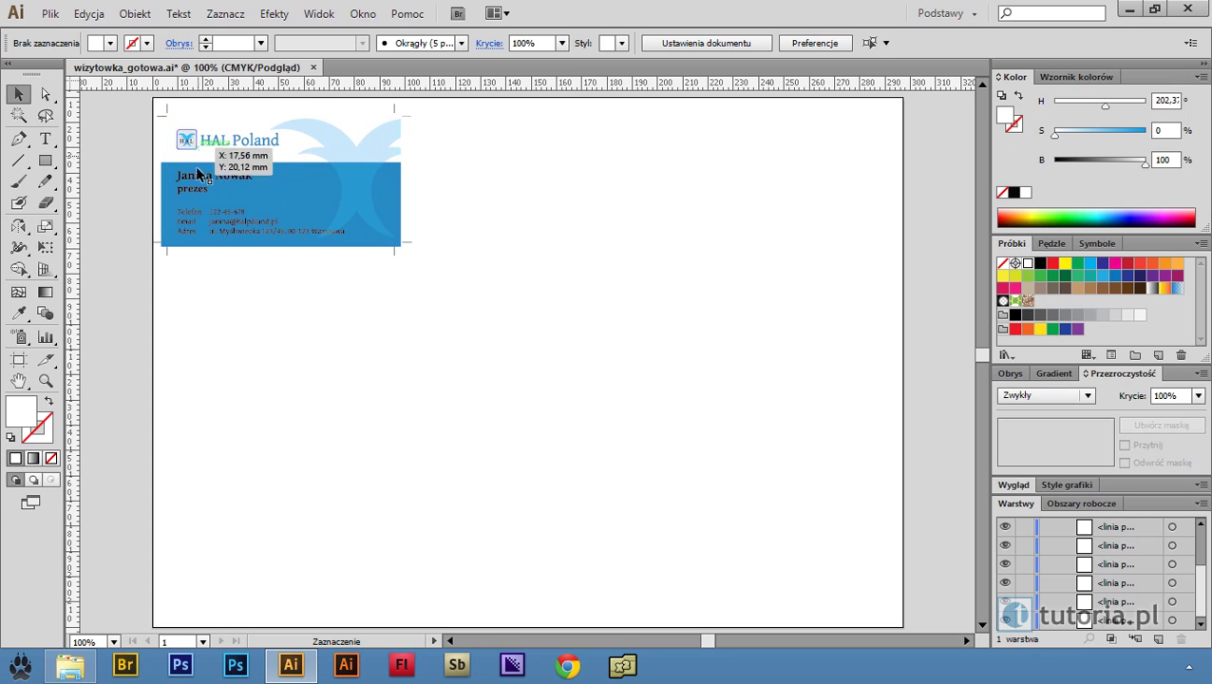
{"action": "left_click", "coordinate": [369, 229]}
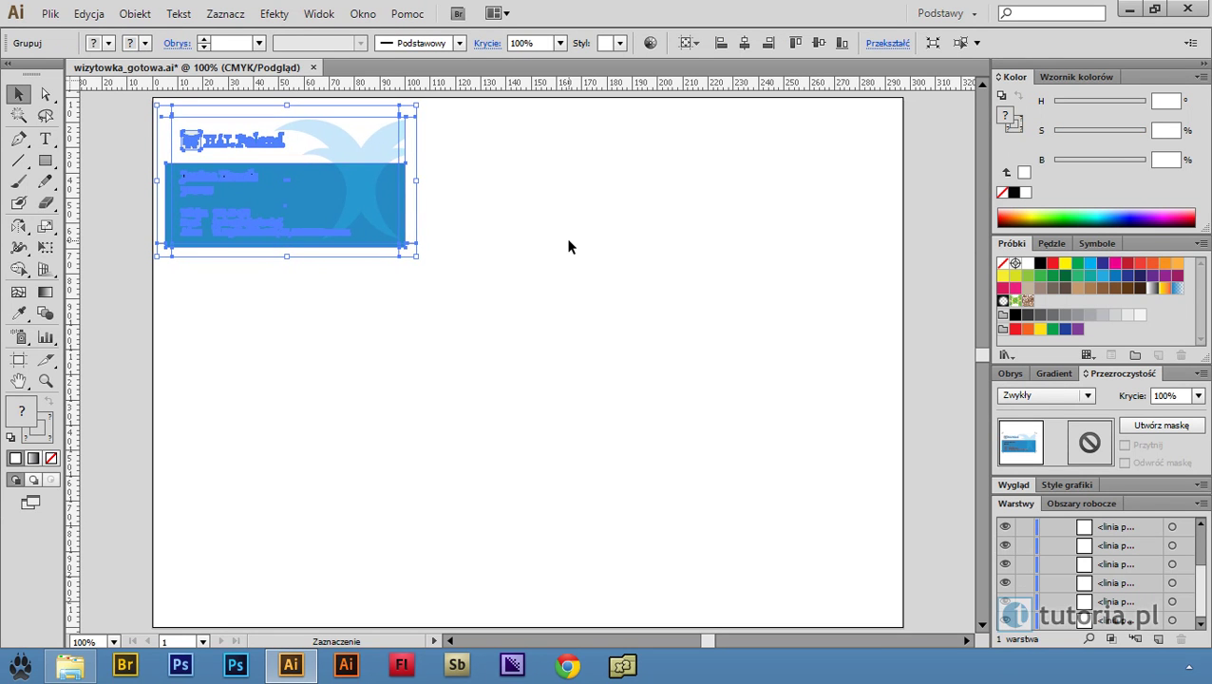
{"action": "left_click", "coordinate": [544, 273]}
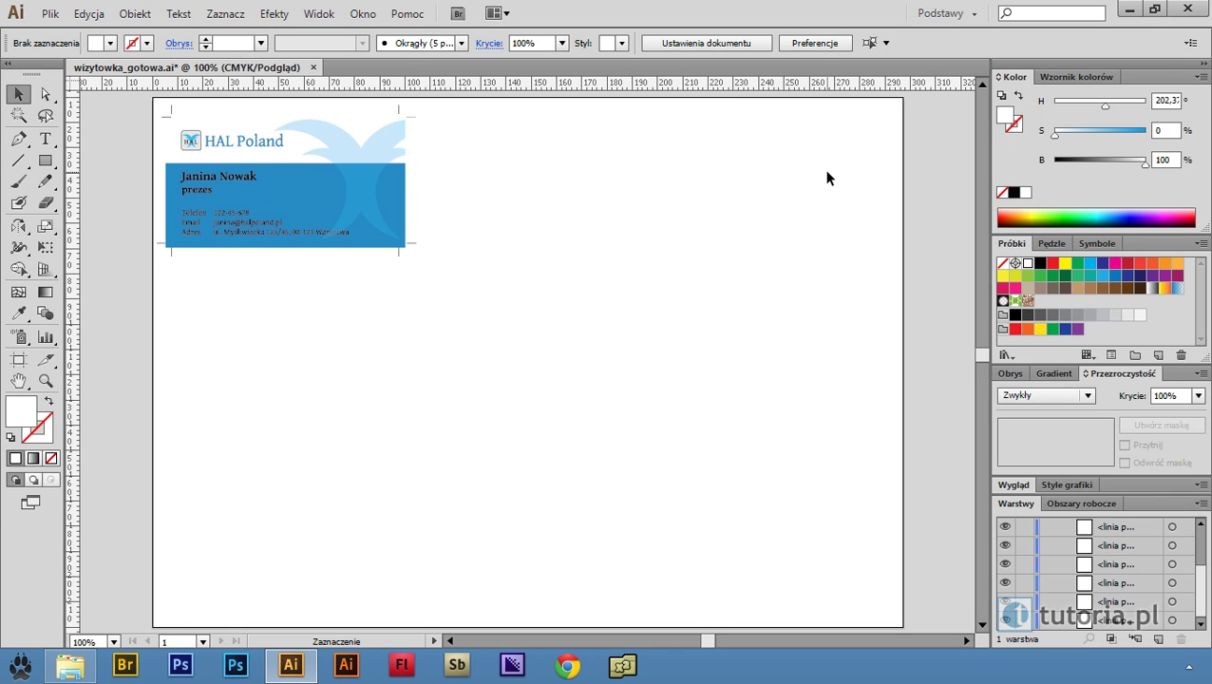
{"action": "left_click", "coordinate": [309, 183]}
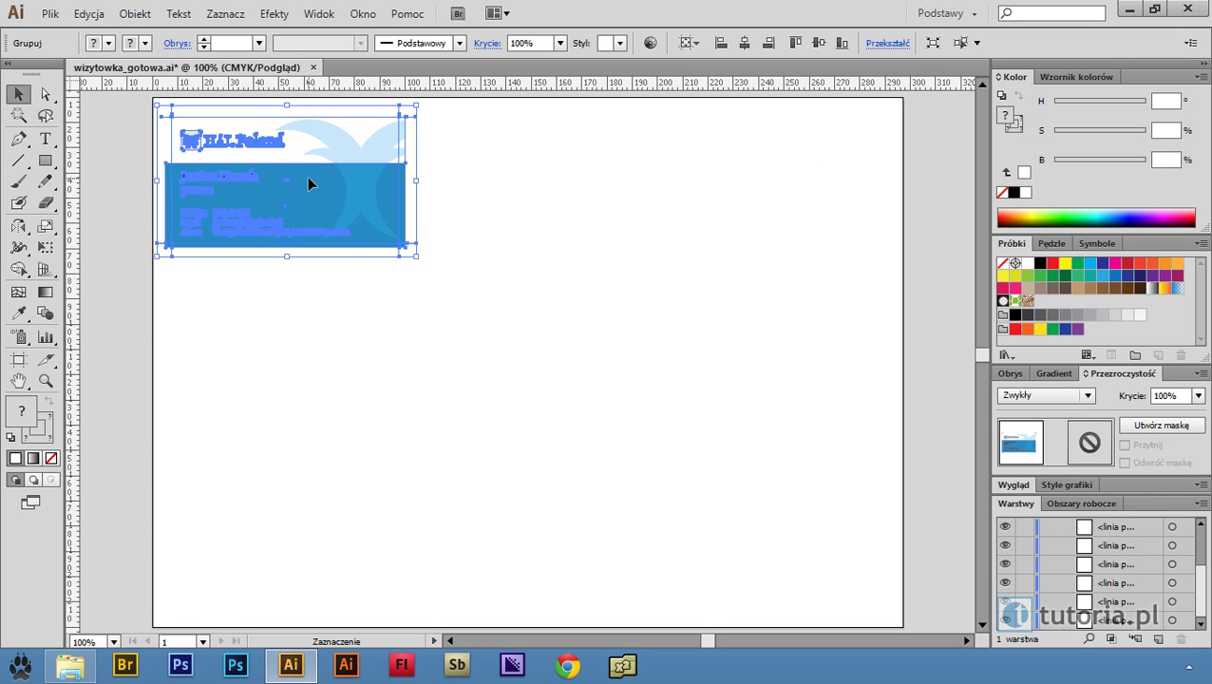
Add a Transform effect to the card, previewing 3 copies moved 90 mm horizontally
{"action": "left_click", "coordinate": [273, 13]}
{"action": "mouse_move", "coordinate": [356, 230]}
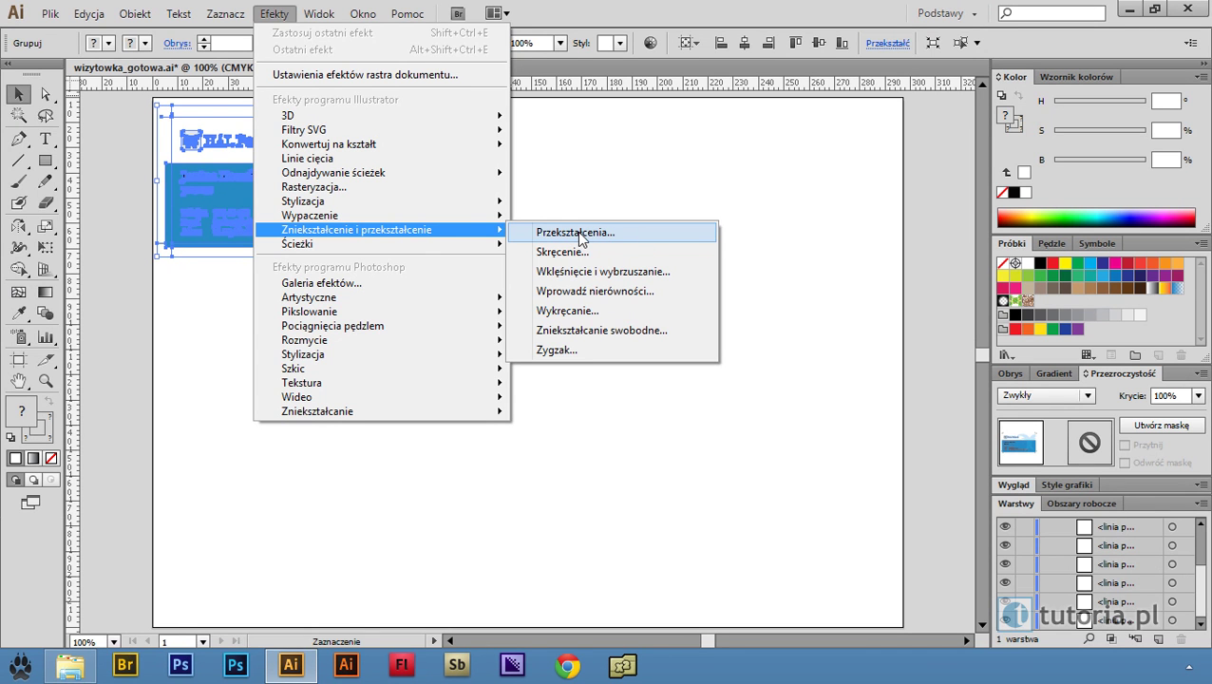
{"action": "left_click", "coordinate": [575, 232]}
{"action": "left_click_drag", "start_coordinate": [778, 271], "coordinate": [989, 49]}
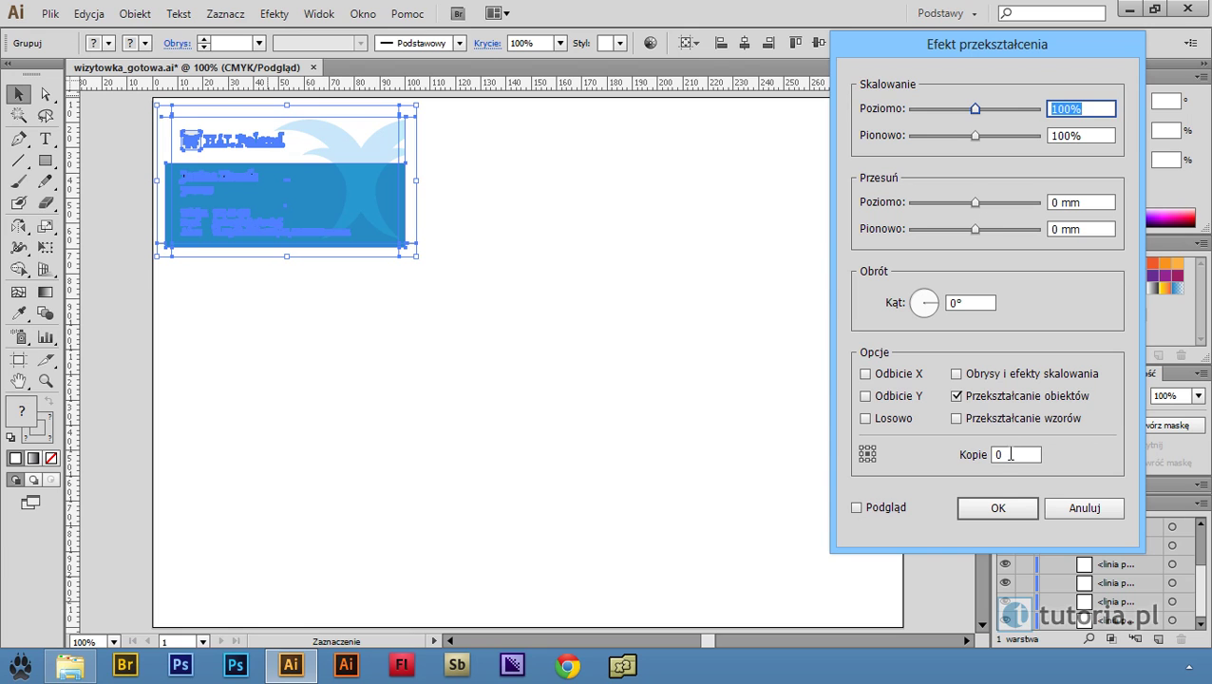
{"action": "left_click", "coordinate": [1002, 454]}
{"action": "type", "text": "3"}
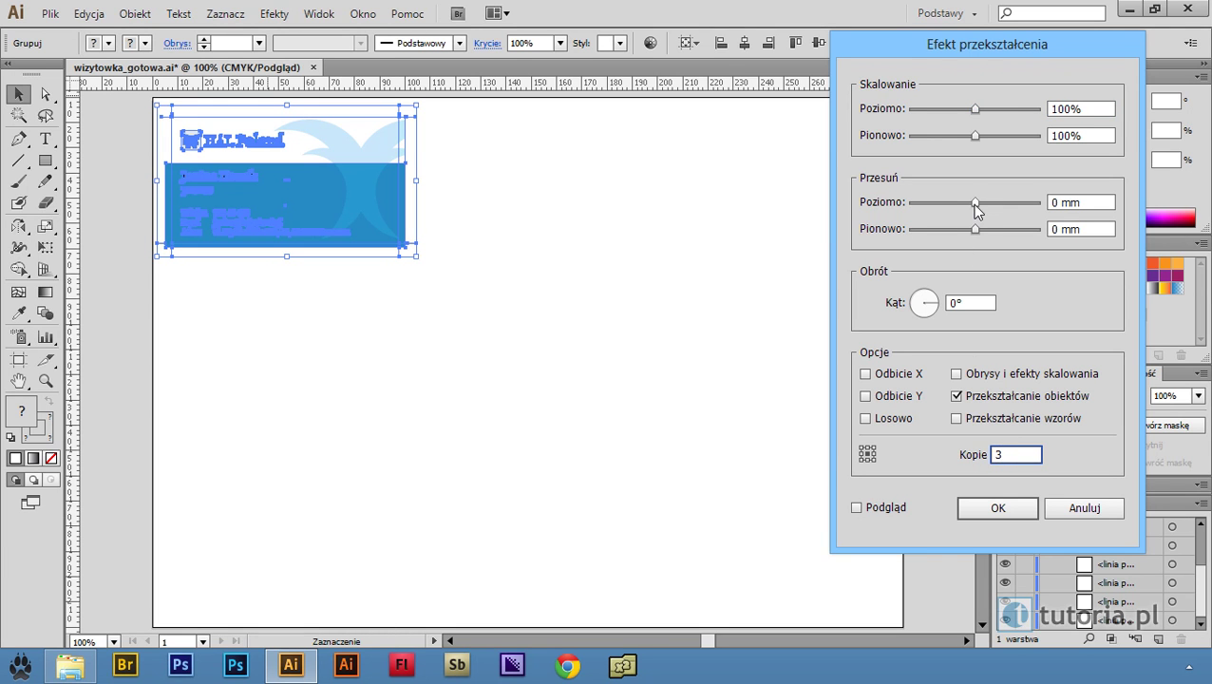
{"action": "double_click", "coordinate": [1062, 205]}
{"action": "type", "text": "90"}
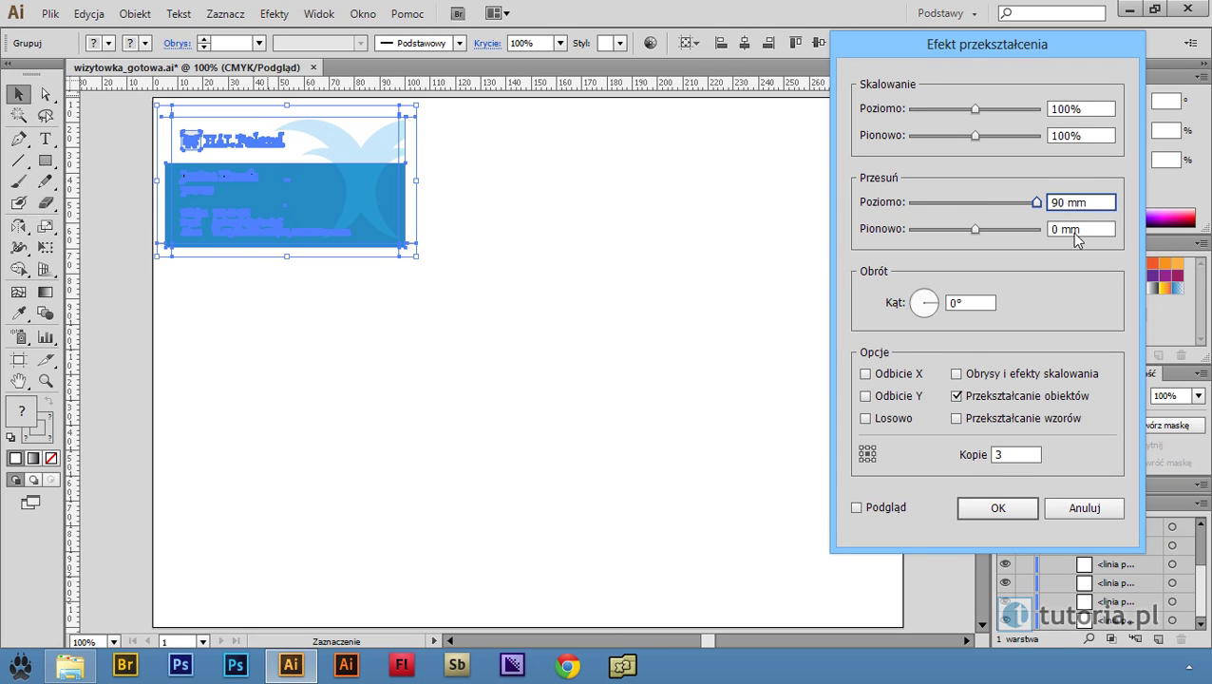
{"action": "left_click", "coordinate": [857, 507]}
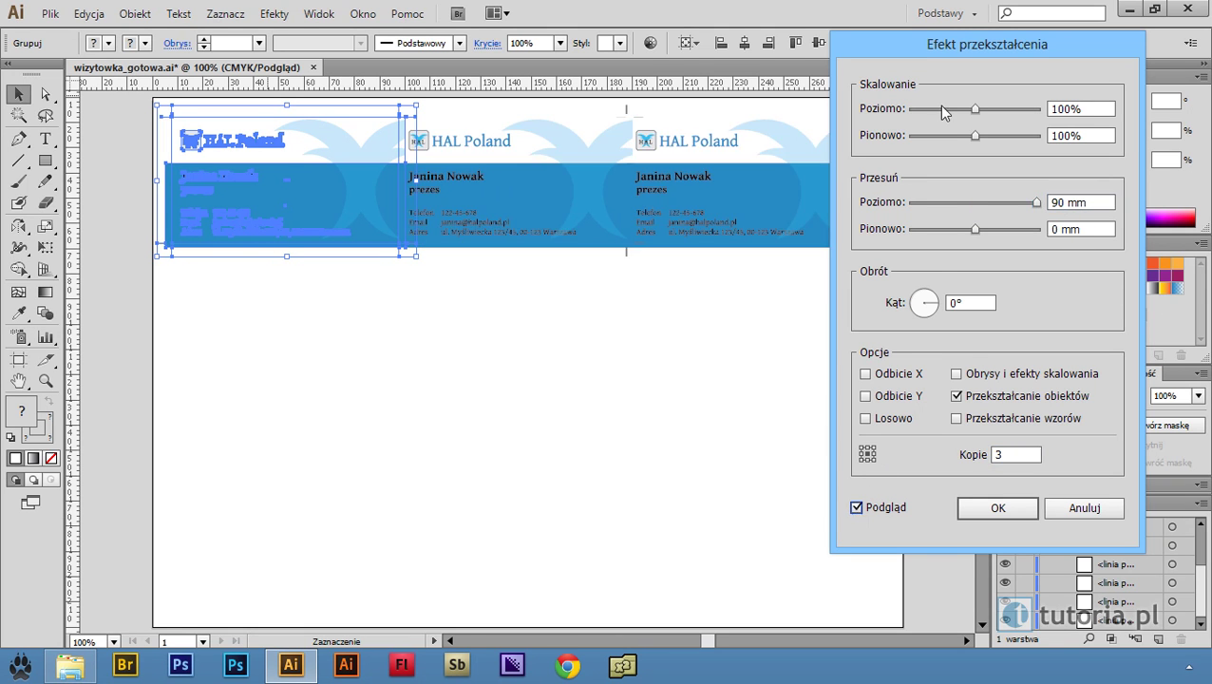
{"action": "mouse_move", "coordinate": [953, 46]}
{"action": "left_mouse_down"}
{"action": "mouse_move", "coordinate": [1155, 95]}
{"action": "mouse_move", "coordinate": [901, 290]}
{"action": "mouse_move", "coordinate": [995, 133]}
{"action": "mouse_move", "coordinate": [1136, 140]}
{"action": "mouse_move", "coordinate": [1007, 116]}
{"action": "left_mouse_up"}
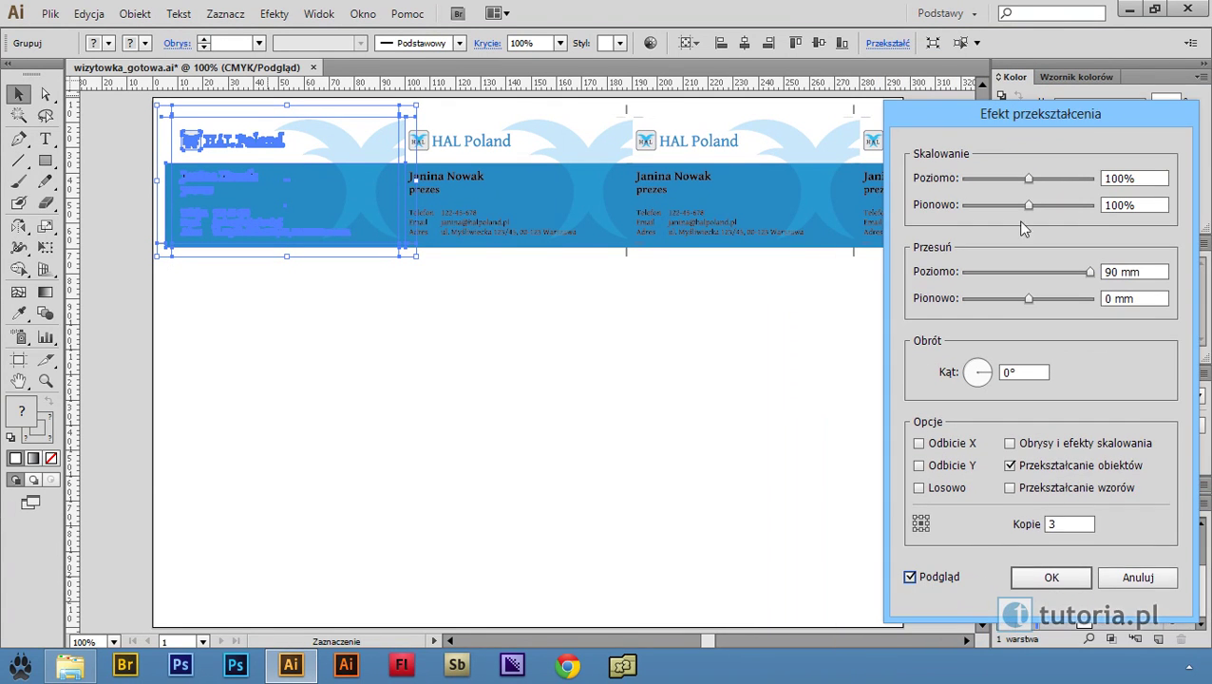
Finalize the Transform effect at 2 copies with a 98 mm horizontal move
{"action": "double_click", "coordinate": [1052, 524]}
{"action": "type", "text": "2"}
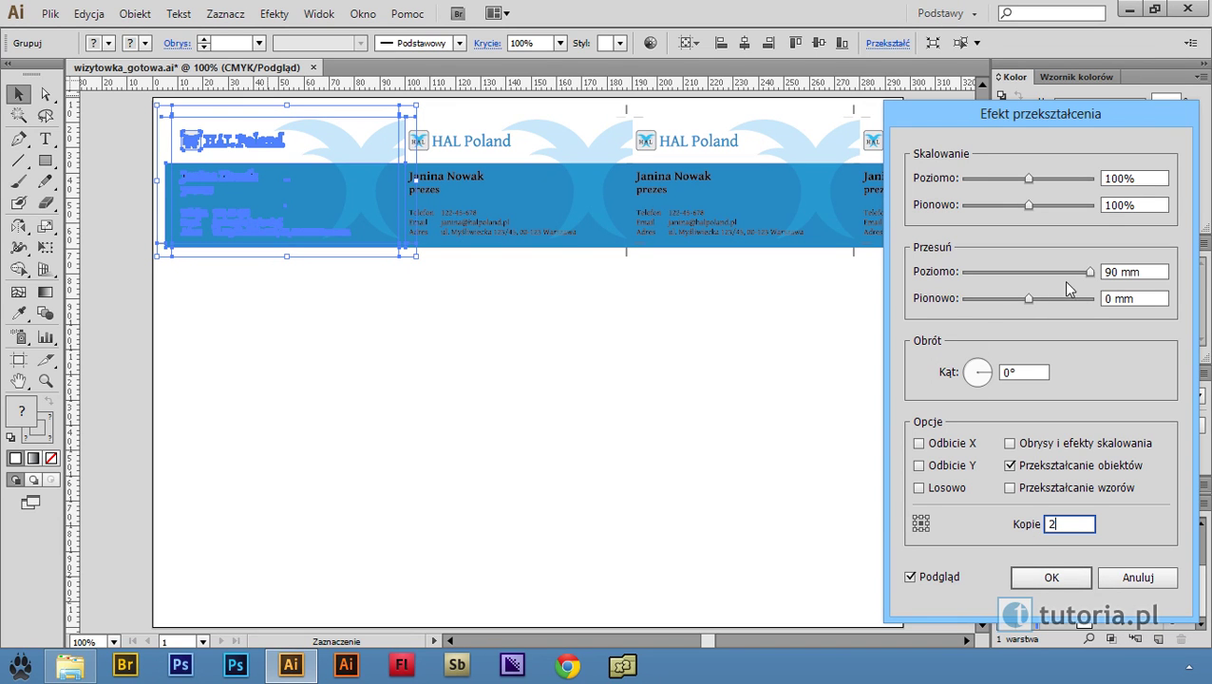
{"action": "left_click", "coordinate": [1115, 272]}
{"action": "type", "text": "97"}
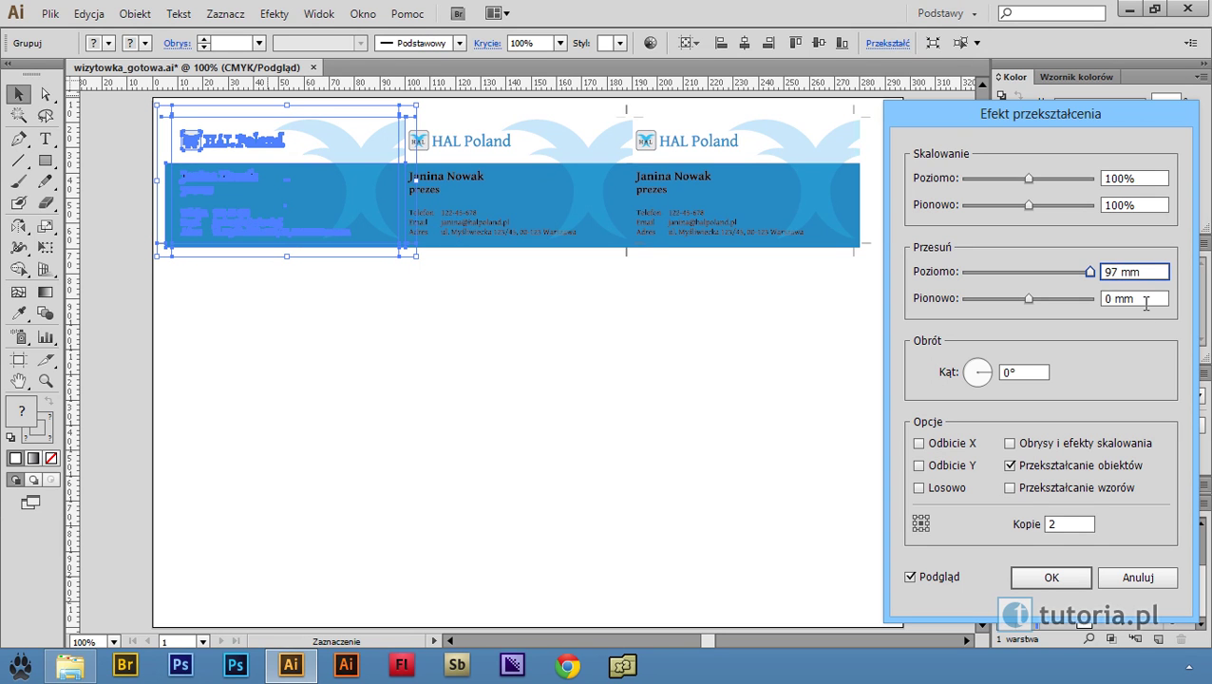
{"action": "left_click", "coordinate": [1146, 300]}
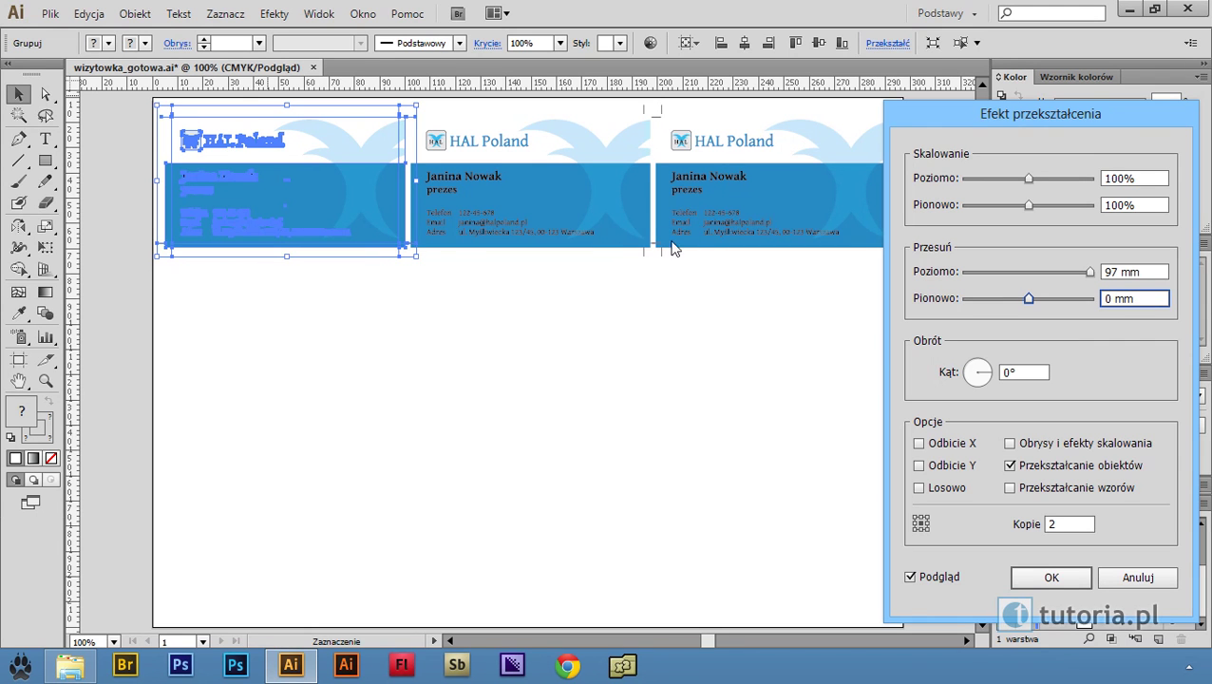
{"action": "mouse_move", "coordinate": [947, 119]}
{"action": "left_mouse_down"}
{"action": "mouse_move", "coordinate": [896, 319]}
{"action": "mouse_move", "coordinate": [793, 350]}
{"action": "mouse_move", "coordinate": [966, 157]}
{"action": "left_mouse_up"}
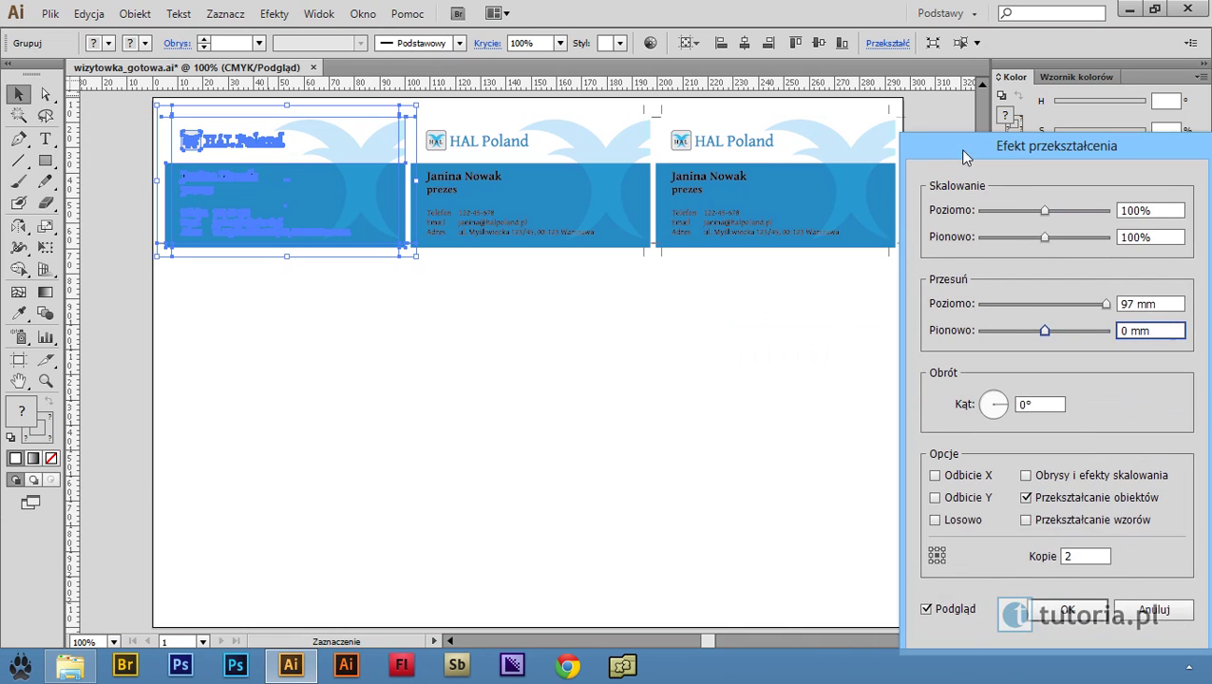
{"action": "left_click", "coordinate": [1131, 304]}
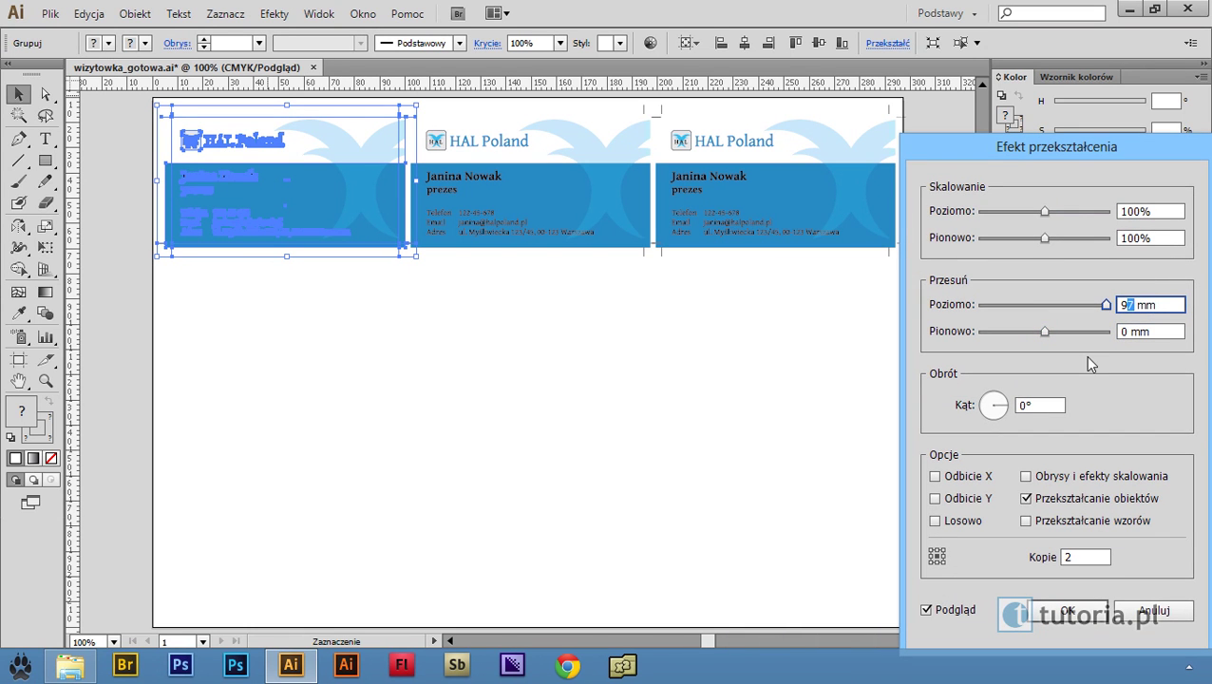
{"action": "type", "text": "8"}
{"action": "left_click", "coordinate": [1085, 558]}
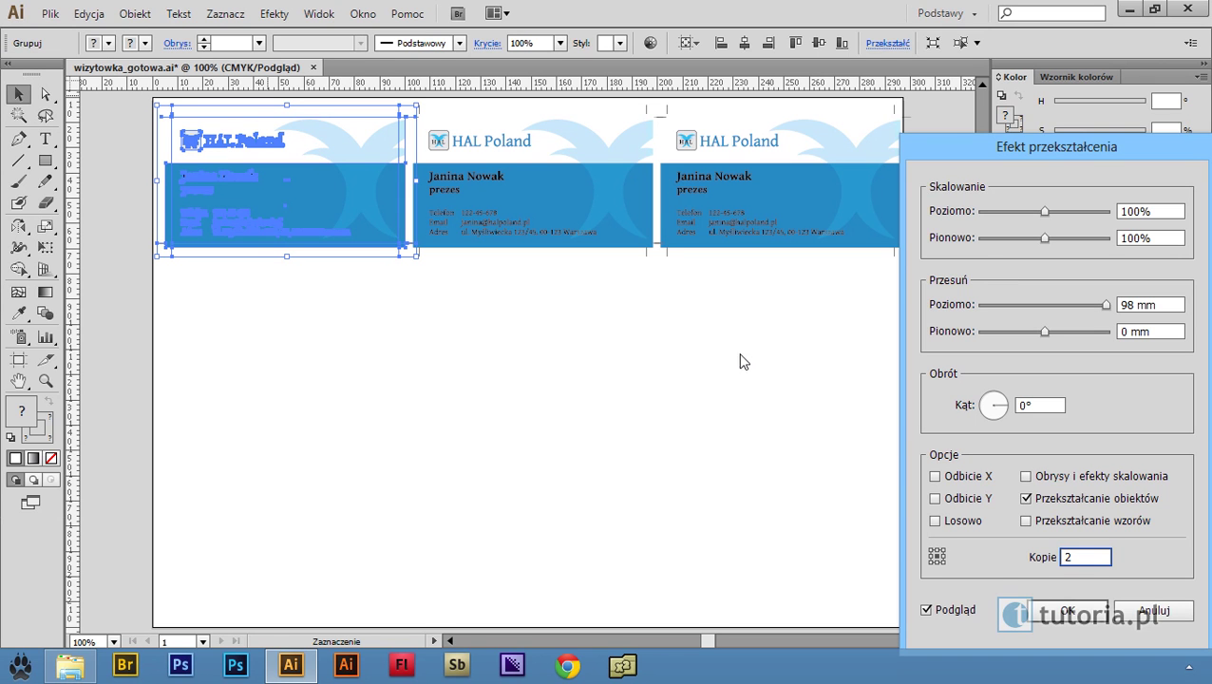
{"action": "left_click", "coordinate": [1060, 611]}
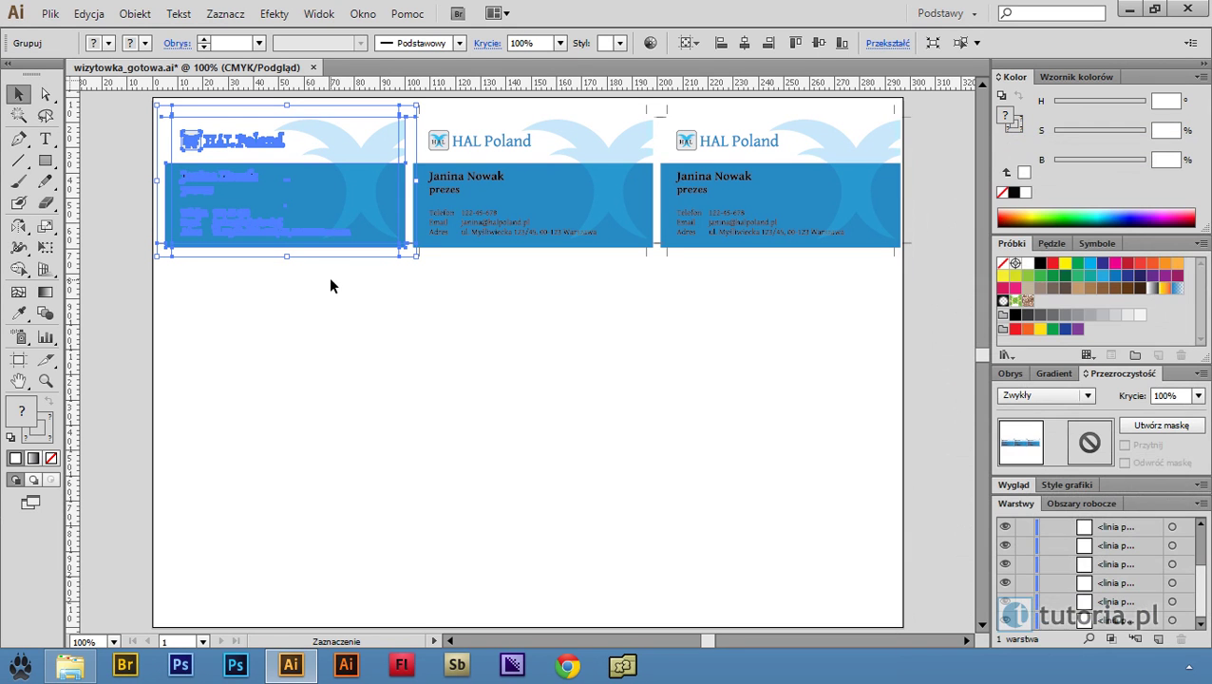
Nudge the card row left, then reselect the first card and choose the Transform effect again
{"action": "key", "text": "Left"}
{"action": "key", "text": "Left"}
{"action": "key", "text": "Left"}
{"action": "key", "text": "Left"}
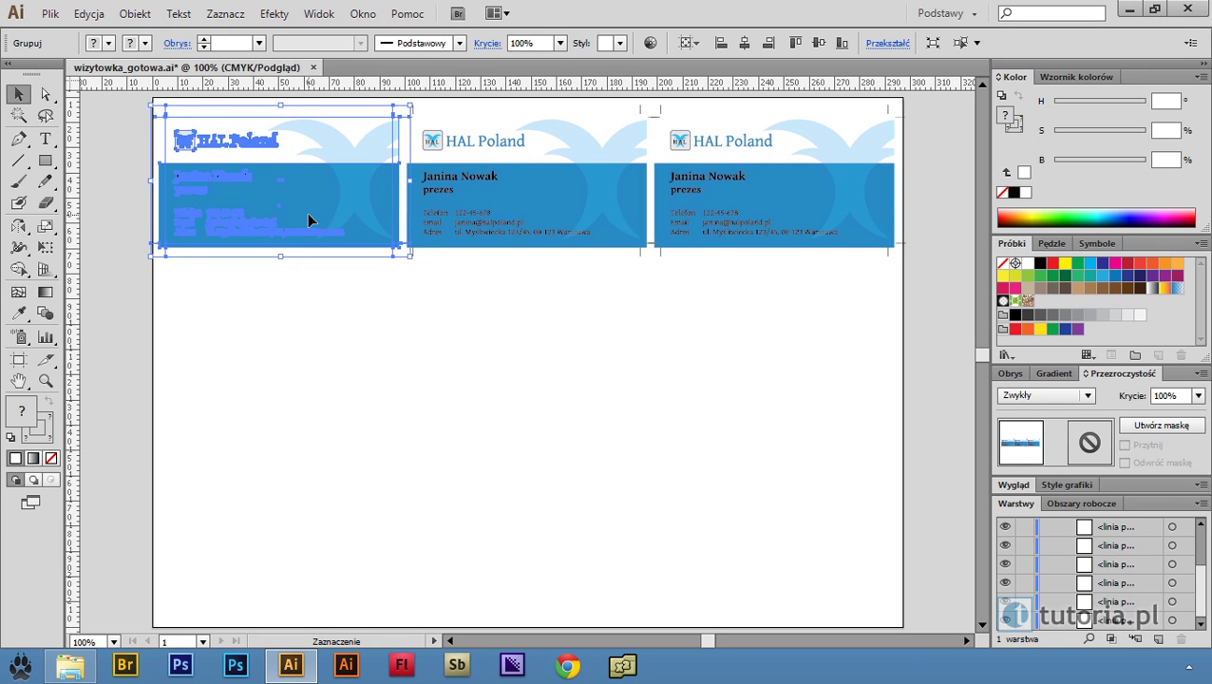
{"action": "left_click", "coordinate": [341, 324]}
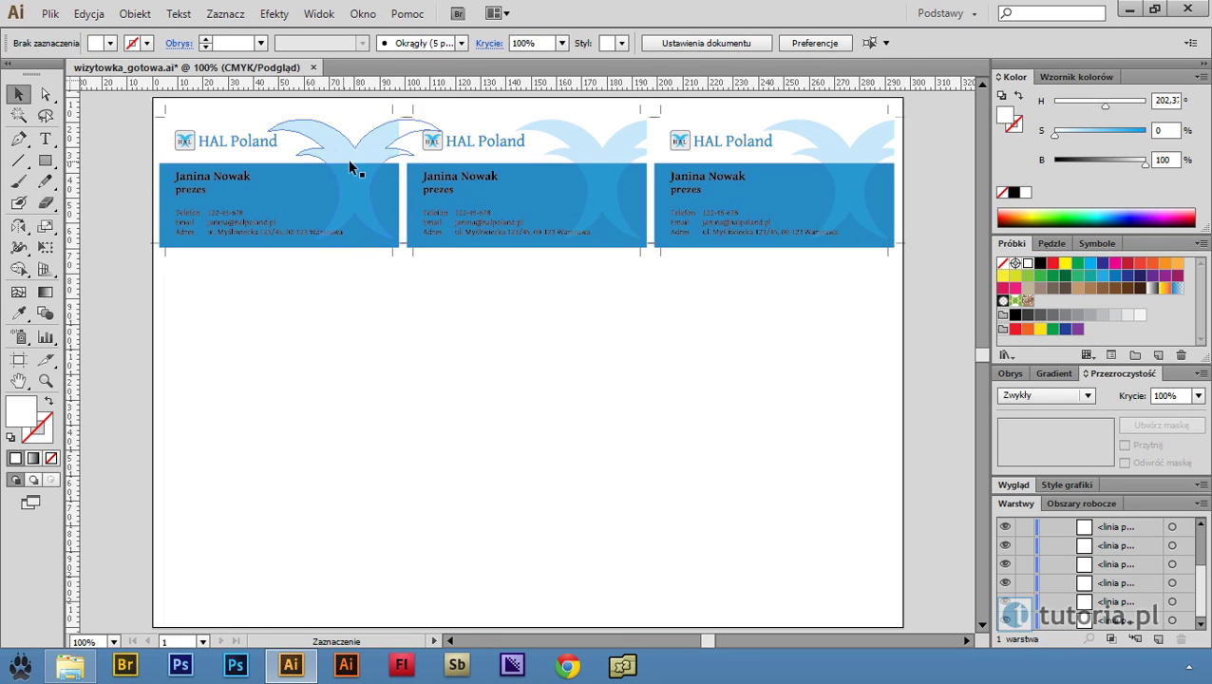
{"action": "left_click", "coordinate": [320, 200]}
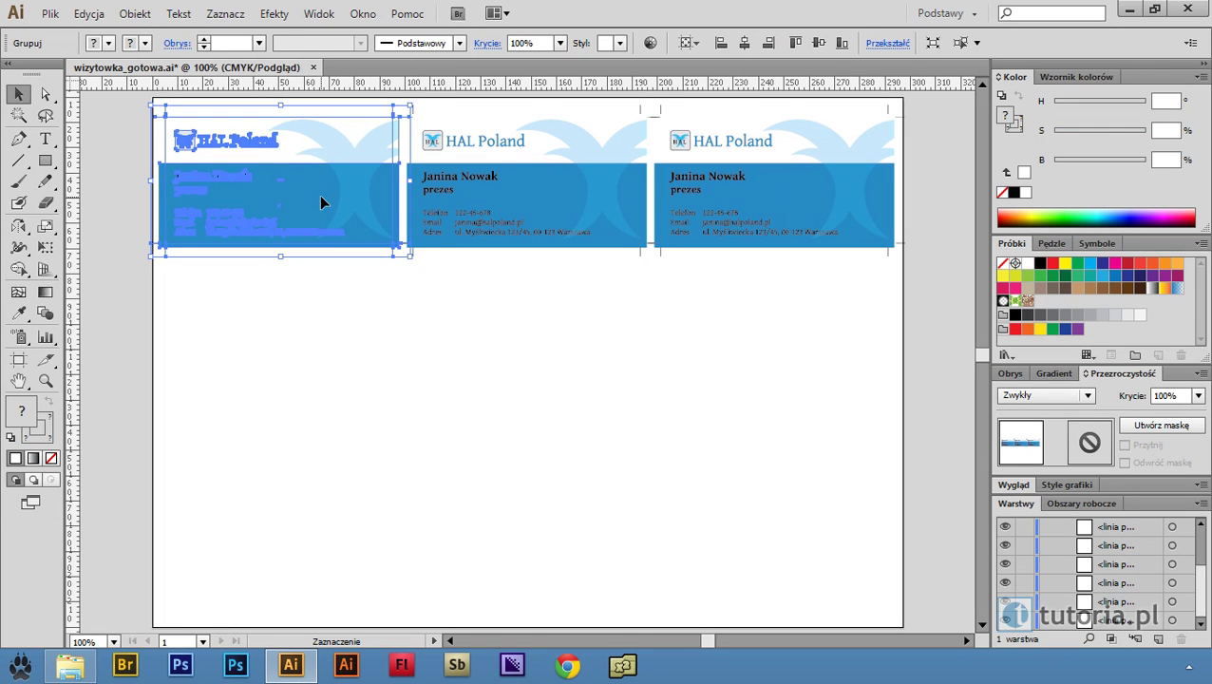
{"action": "left_click", "coordinate": [276, 16]}
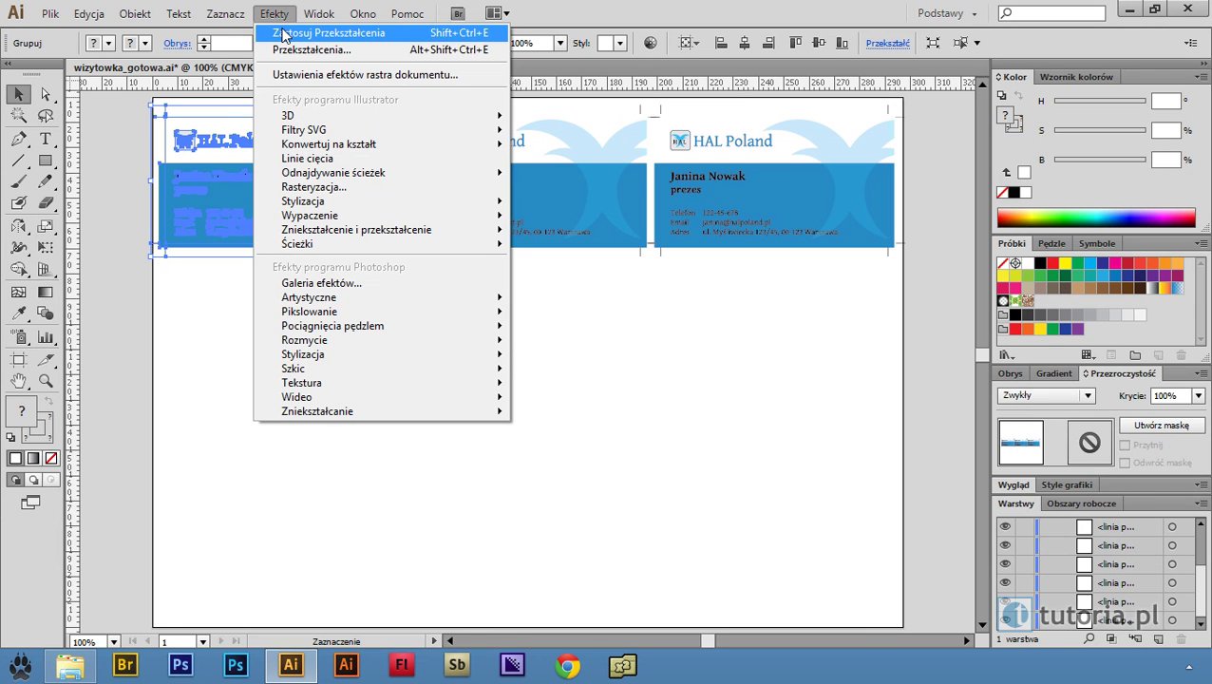
{"action": "left_click", "coordinate": [349, 55]}
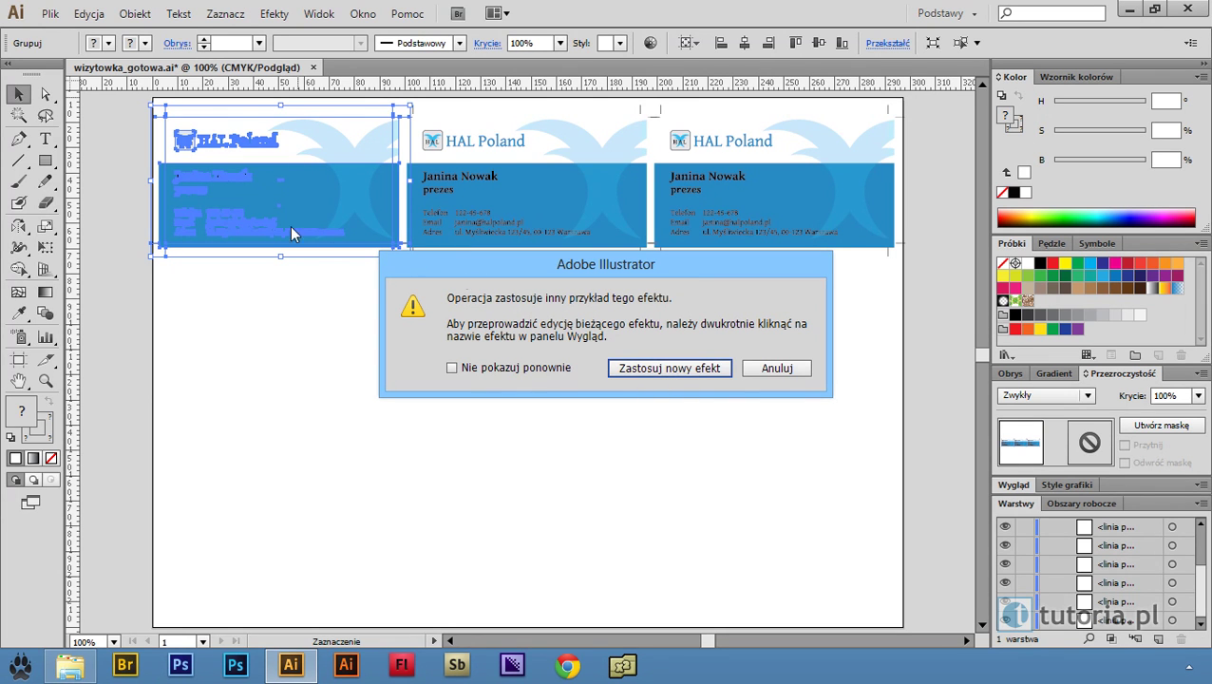
Add a new Transform effect instance with 0 mm horizontal move and preview enabled
{"action": "left_click", "coordinate": [669, 371]}
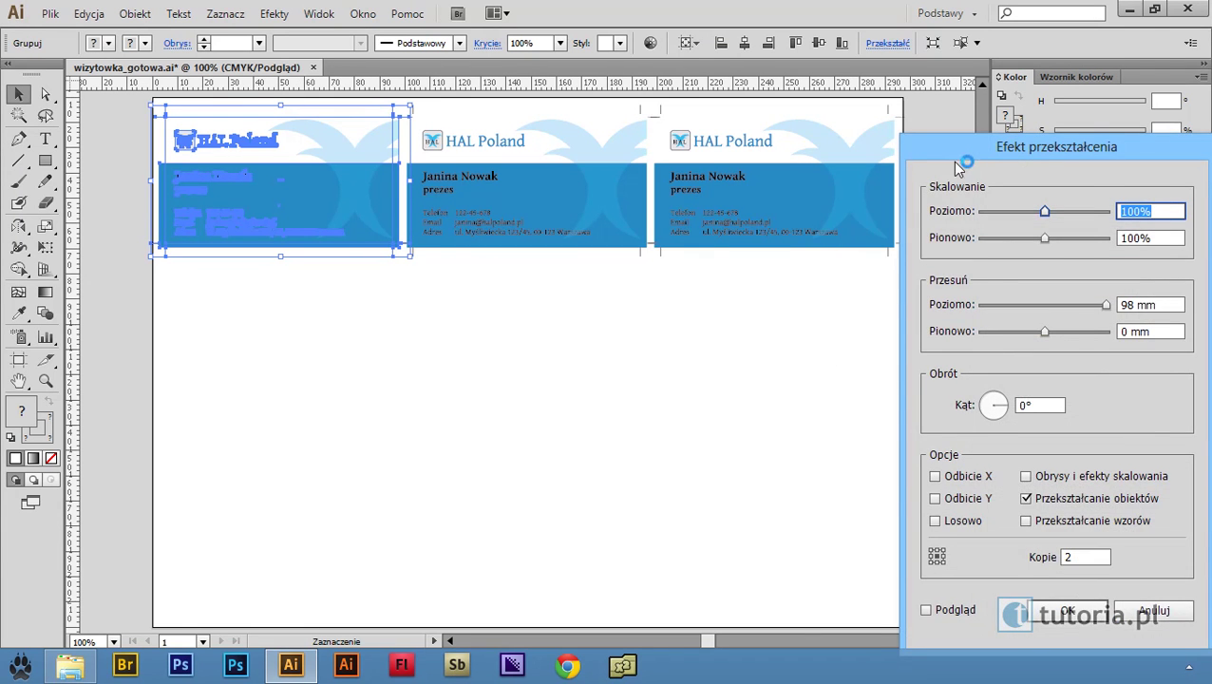
{"action": "left_click_drag", "start_coordinate": [958, 166], "coordinate": [752, 122]}
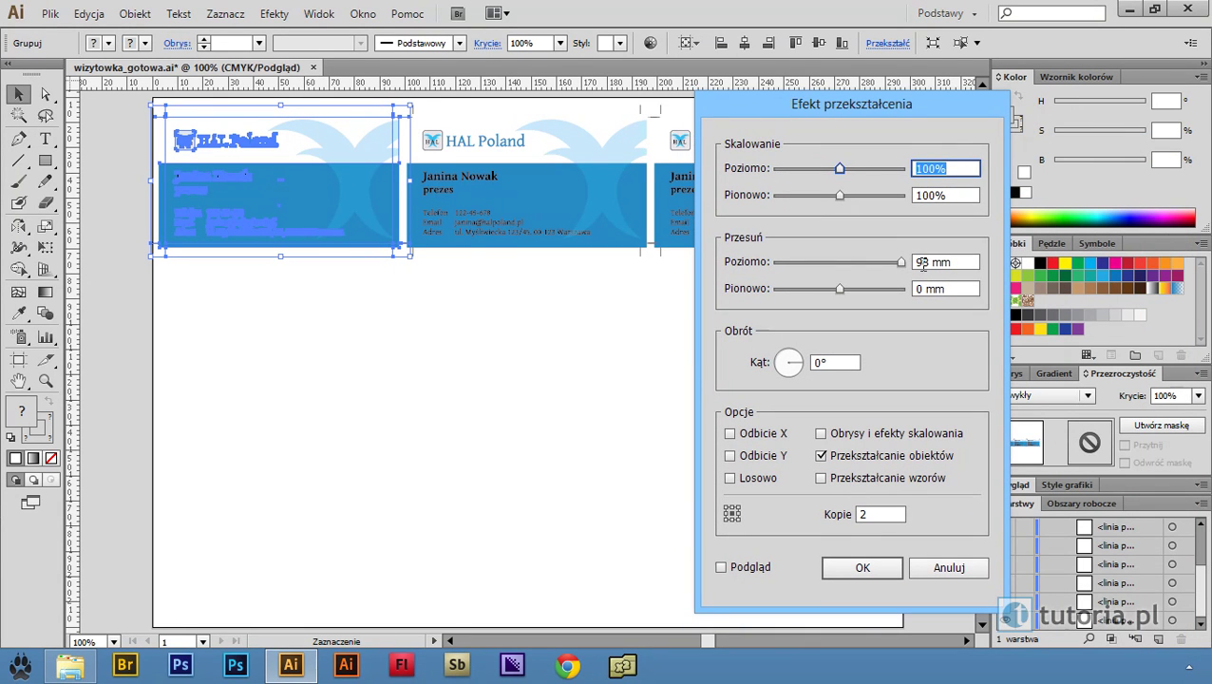
{"action": "double_click", "coordinate": [921, 263]}
{"action": "type", "text": "0"}
{"action": "left_click", "coordinate": [917, 289]}
{"action": "type", "text": "55"}
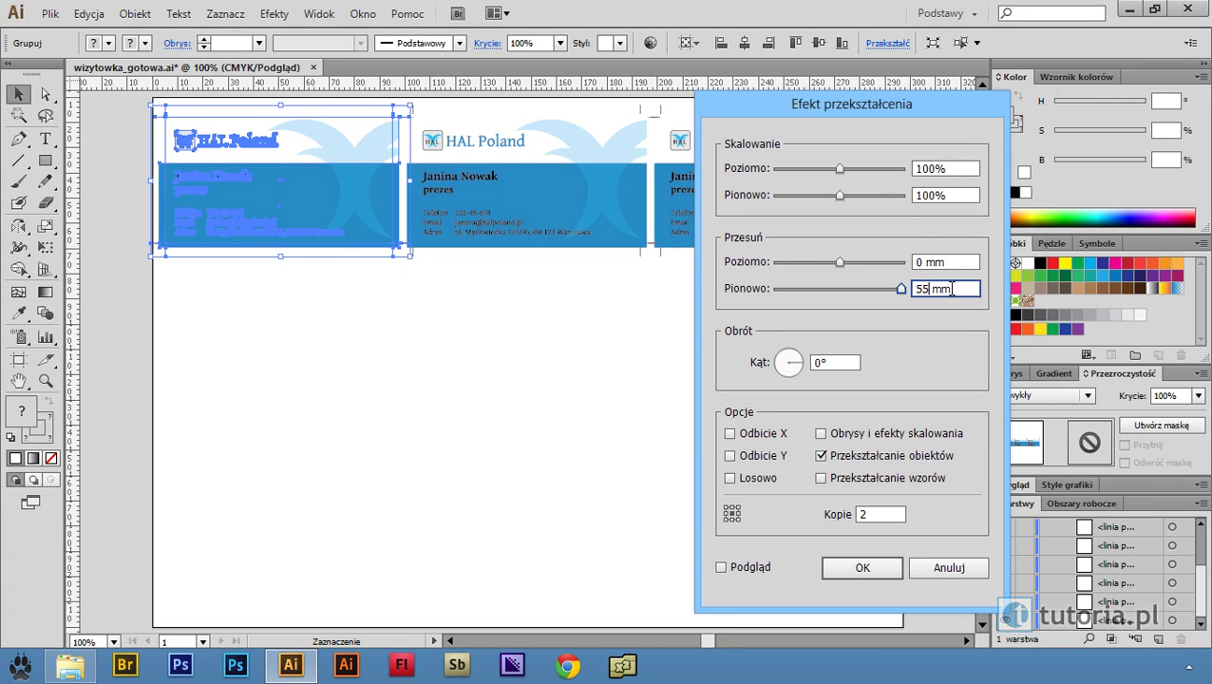
{"action": "left_click", "coordinate": [721, 567]}
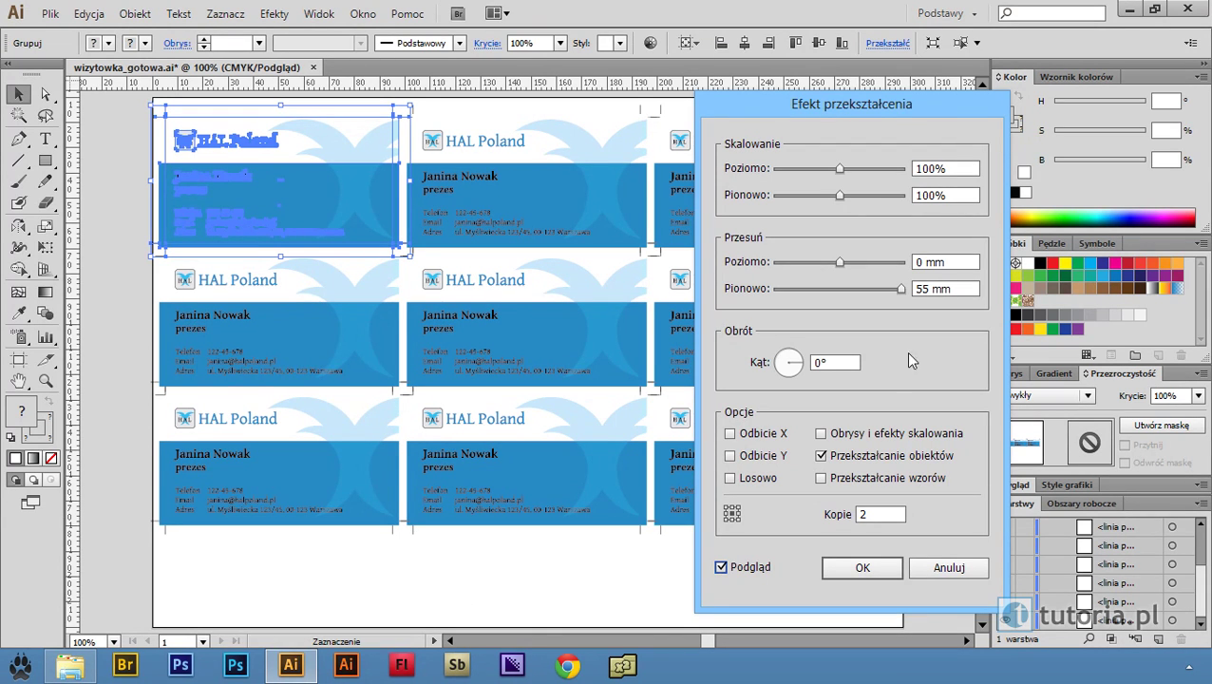
Set the vertical move to 70 mm and confirm the transform with 2 copies
{"action": "double_click", "coordinate": [920, 291]}
{"action": "type", "text": "60"}
{"action": "left_click", "coordinate": [959, 262]}
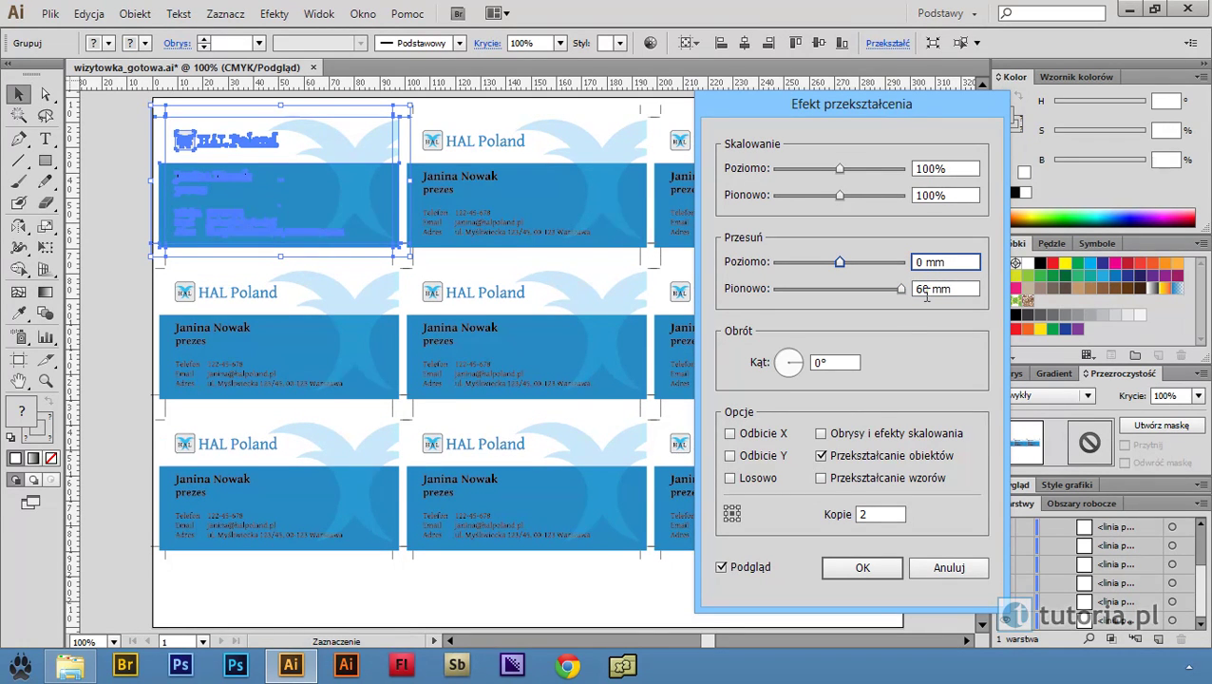
{"action": "left_click", "coordinate": [918, 290]}
{"action": "key", "text": "BackSpace"}
{"action": "type", "text": "7"}
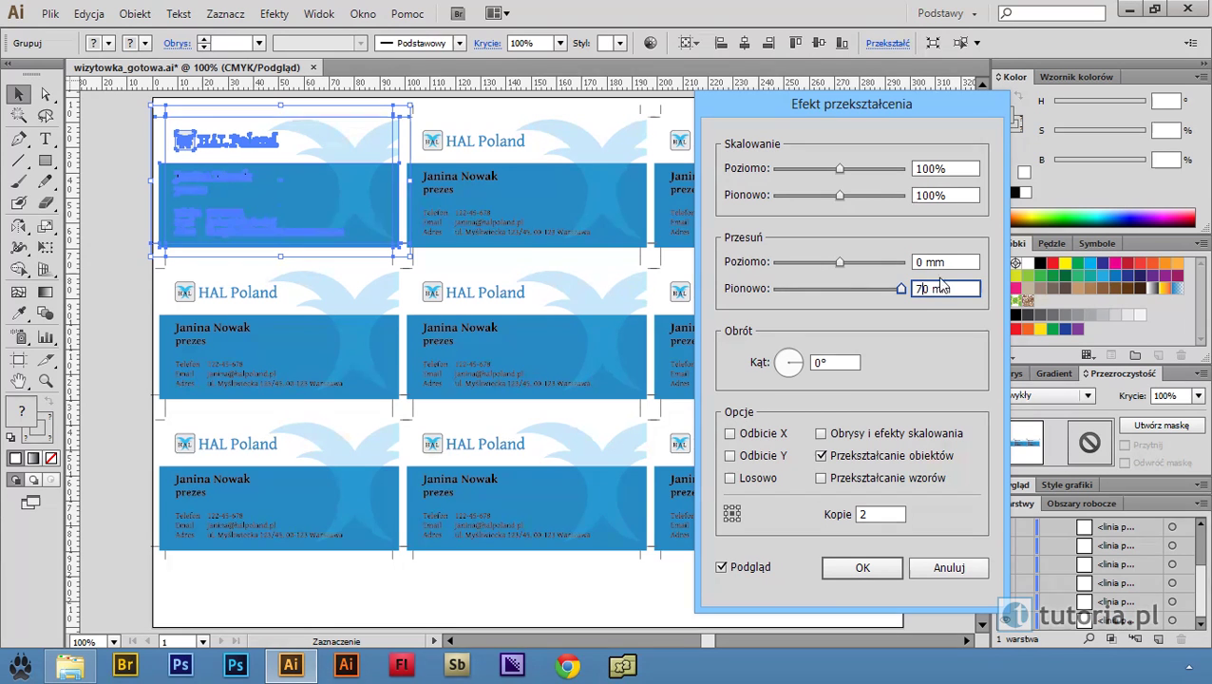
{"action": "left_click", "coordinate": [959, 263]}
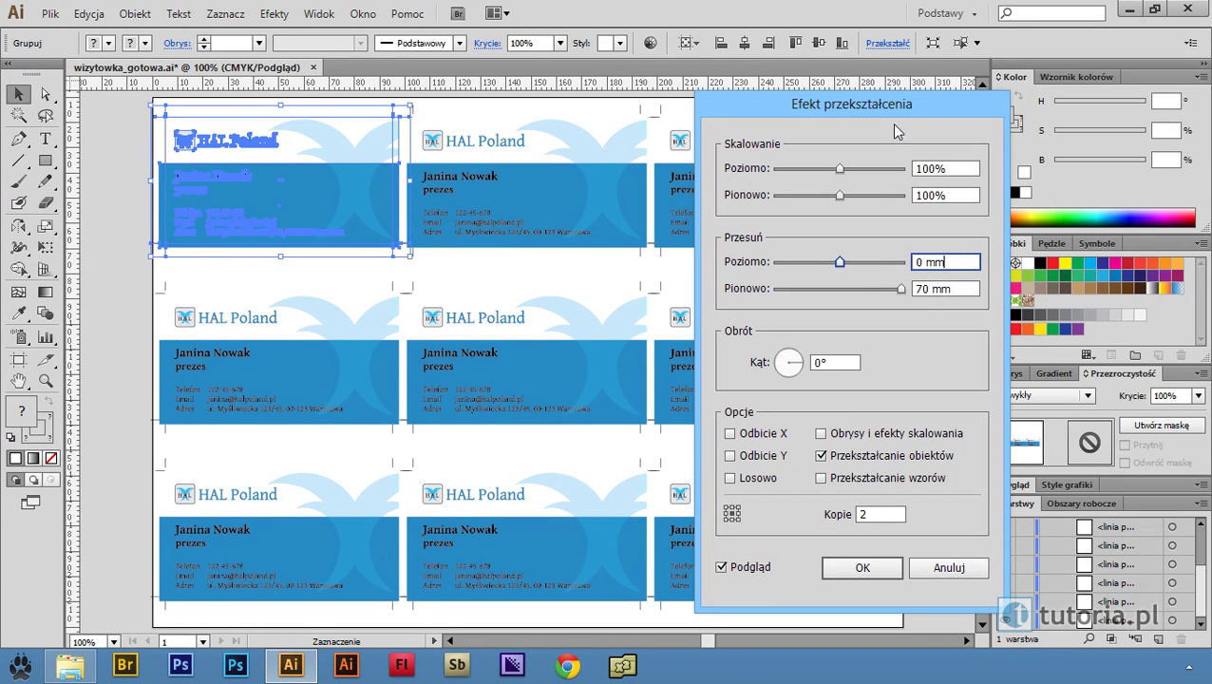
{"action": "left_click_drag", "start_coordinate": [896, 112], "coordinate": [1007, 105]}
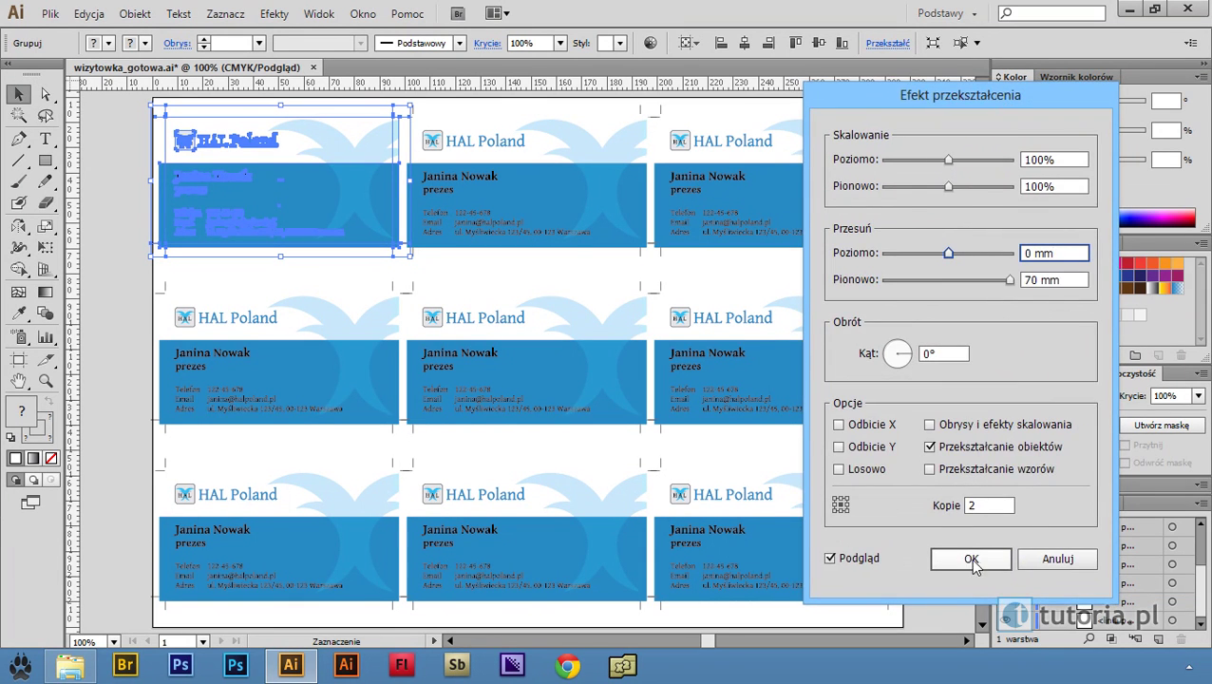
{"action": "left_click", "coordinate": [973, 557]}
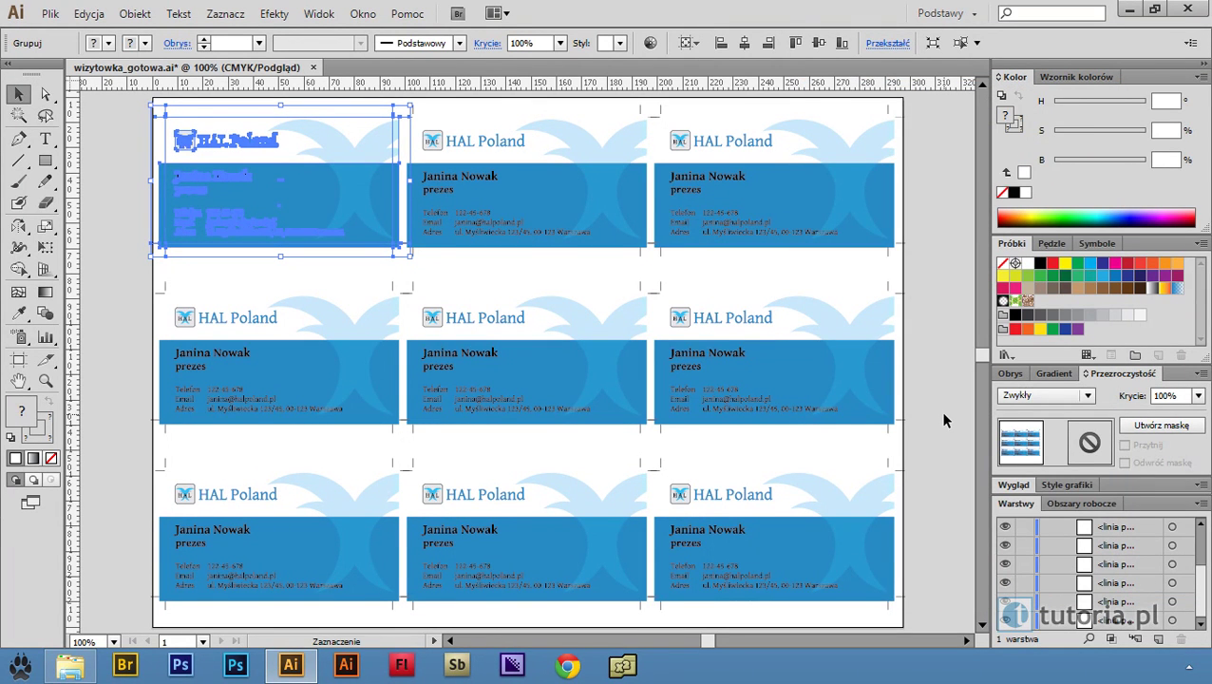
Expand the Appearance panel to list both Transform effects, then nudge the card grid down and deselect
{"action": "left_click", "coordinate": [1009, 485]}
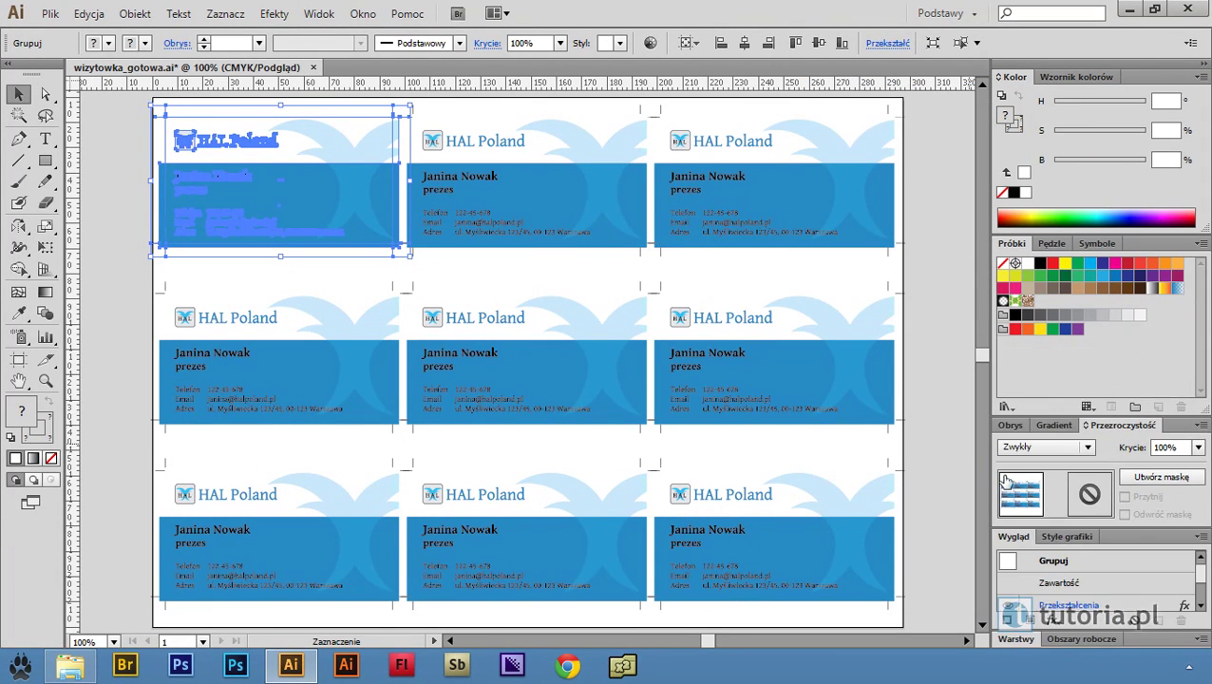
{"action": "left_click_drag", "start_coordinate": [1059, 526], "coordinate": [1051, 462]}
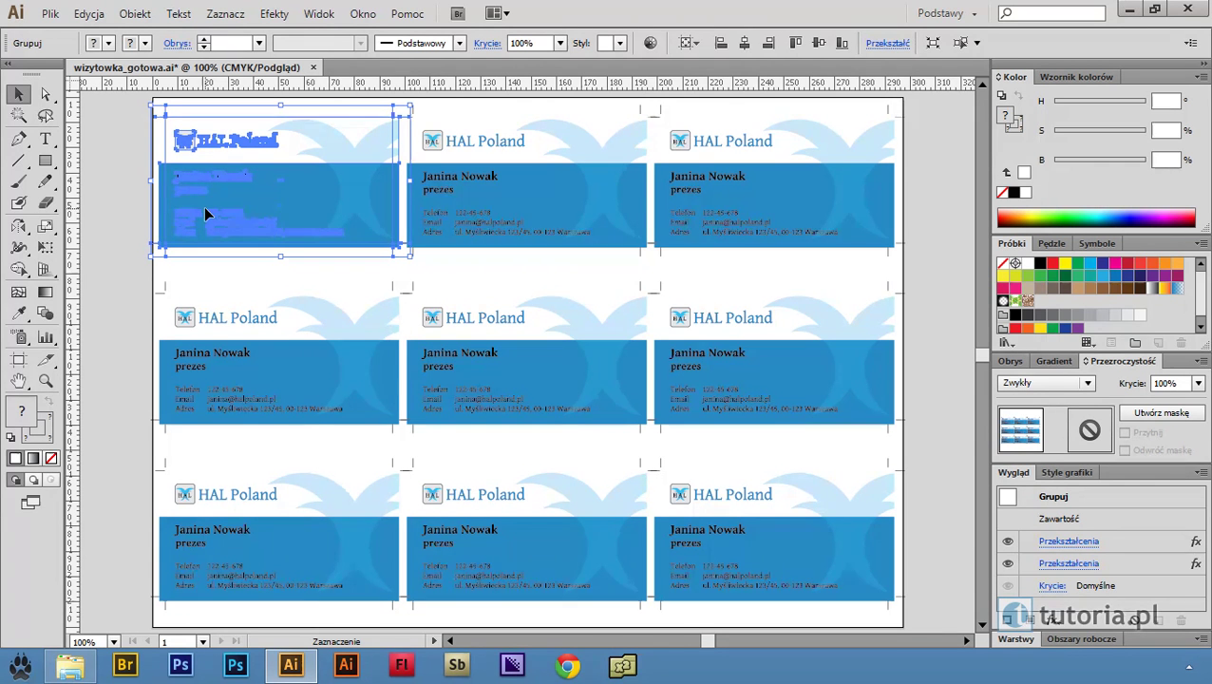
{"action": "key", "text": "Down"}
{"action": "key", "text": "Down"}
{"action": "key", "text": "Down"}
{"action": "key", "text": "Down"}
{"action": "key", "text": "Down"}
{"action": "key", "text": "Down"}
{"action": "key", "text": "Up"}
{"action": "key", "text": "Up"}
{"action": "key", "text": "Down"}
{"action": "left_click", "coordinate": [947, 246]}
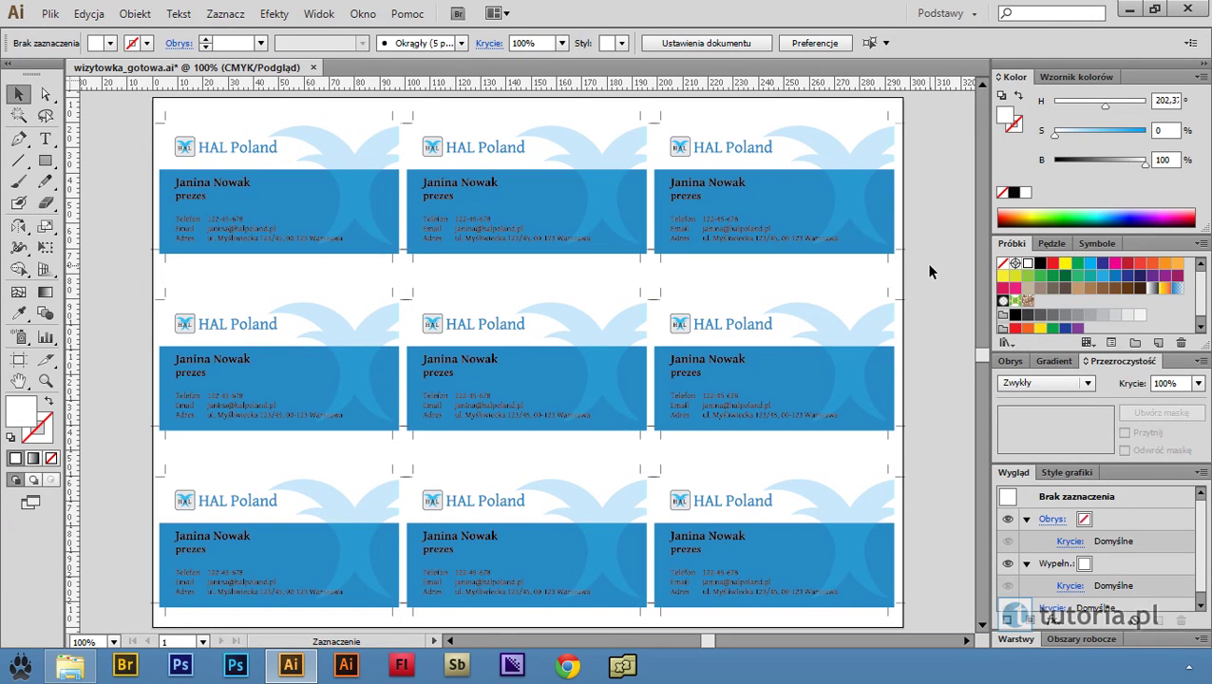
Inside the top-left card's clipping group, nudge the pale bird right and reshape its left wing
{"action": "left_click", "coordinate": [398, 133]}
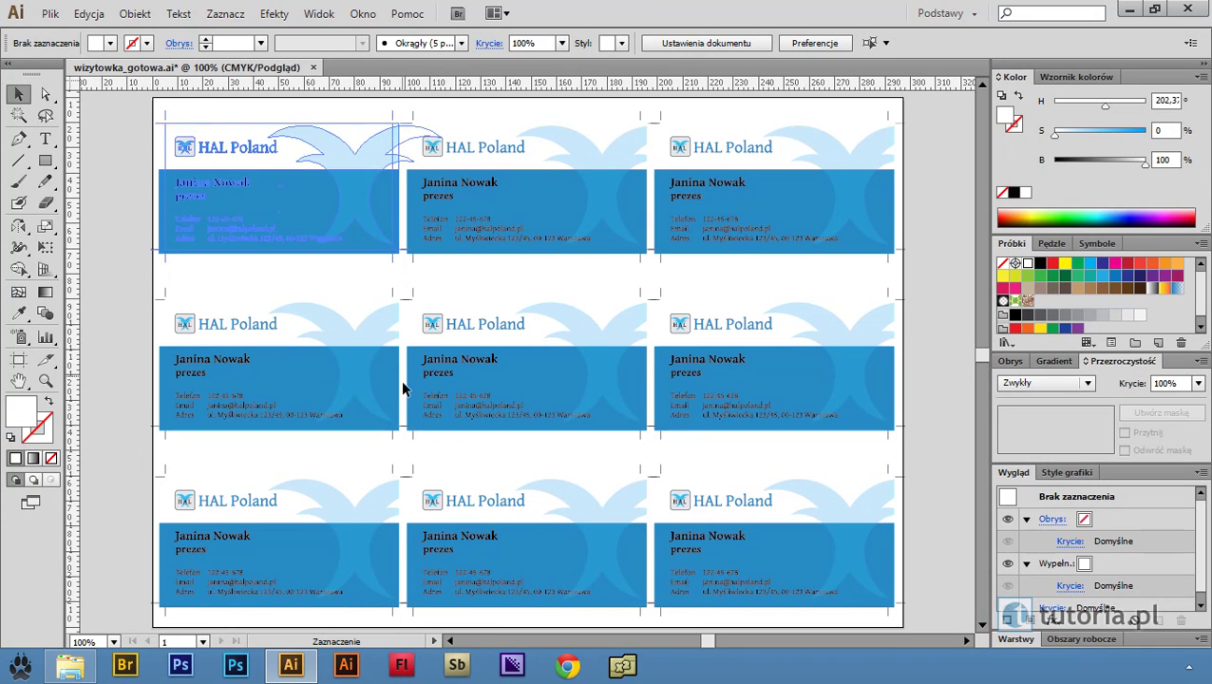
{"action": "left_click", "coordinate": [926, 402]}
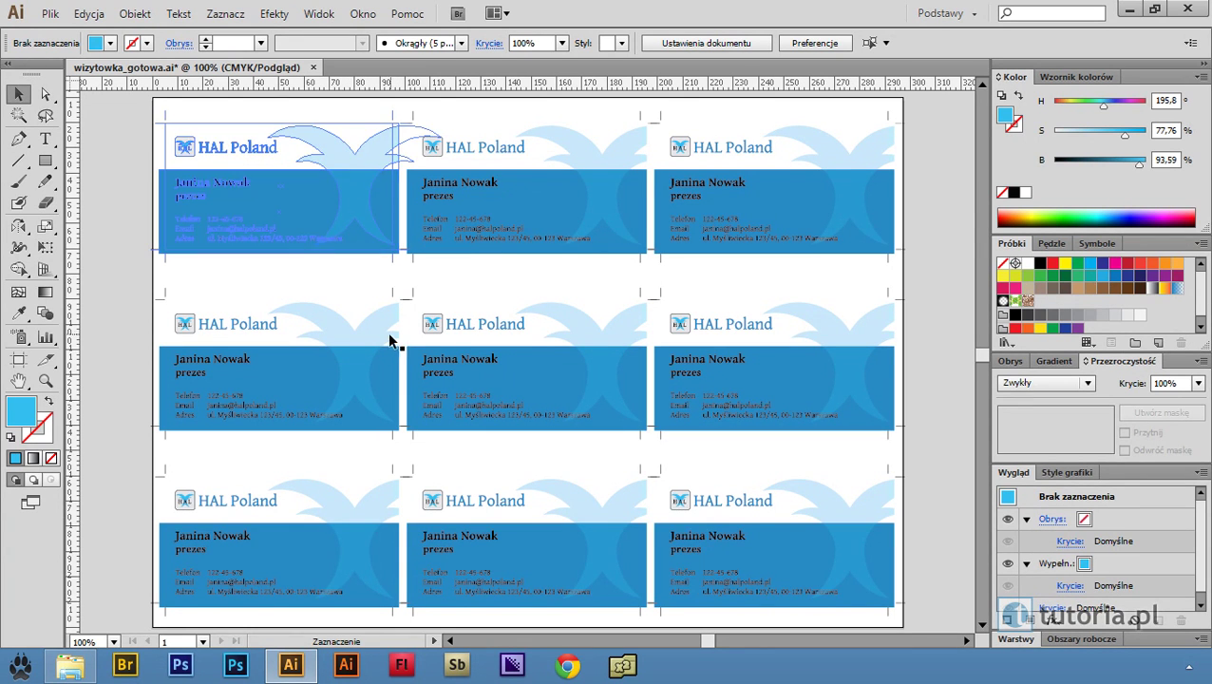
{"action": "double_click", "coordinate": [359, 197]}
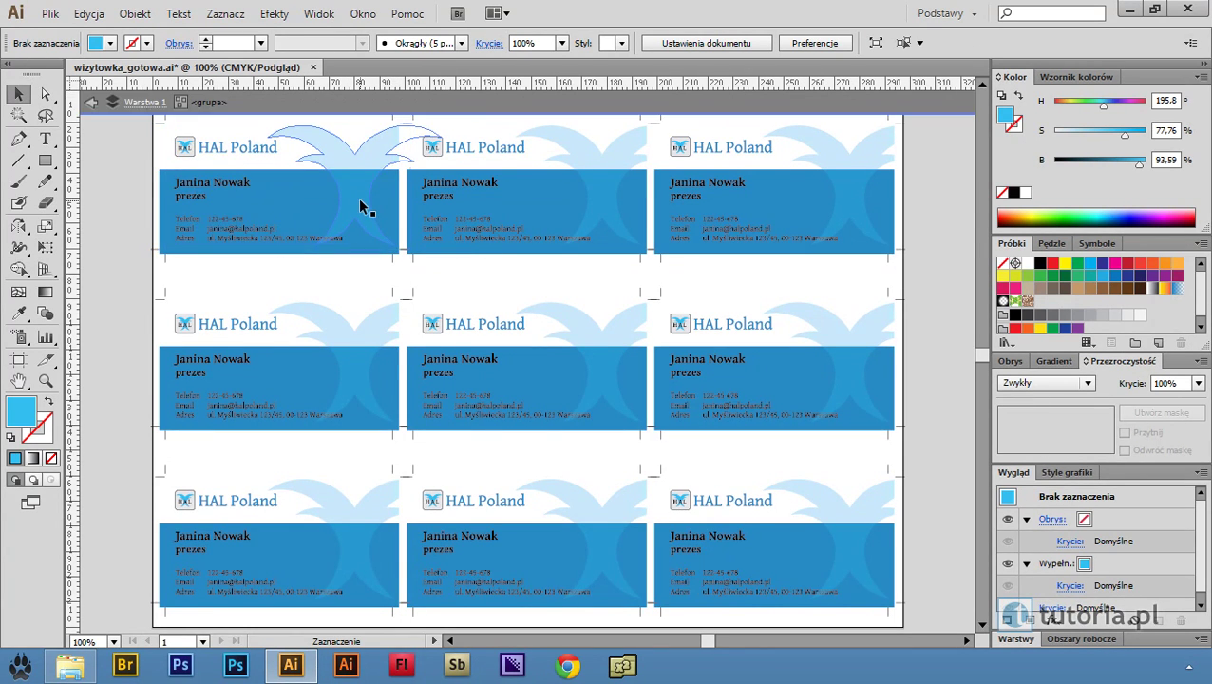
{"action": "left_click", "coordinate": [359, 183]}
{"action": "double_click", "coordinate": [354, 183]}
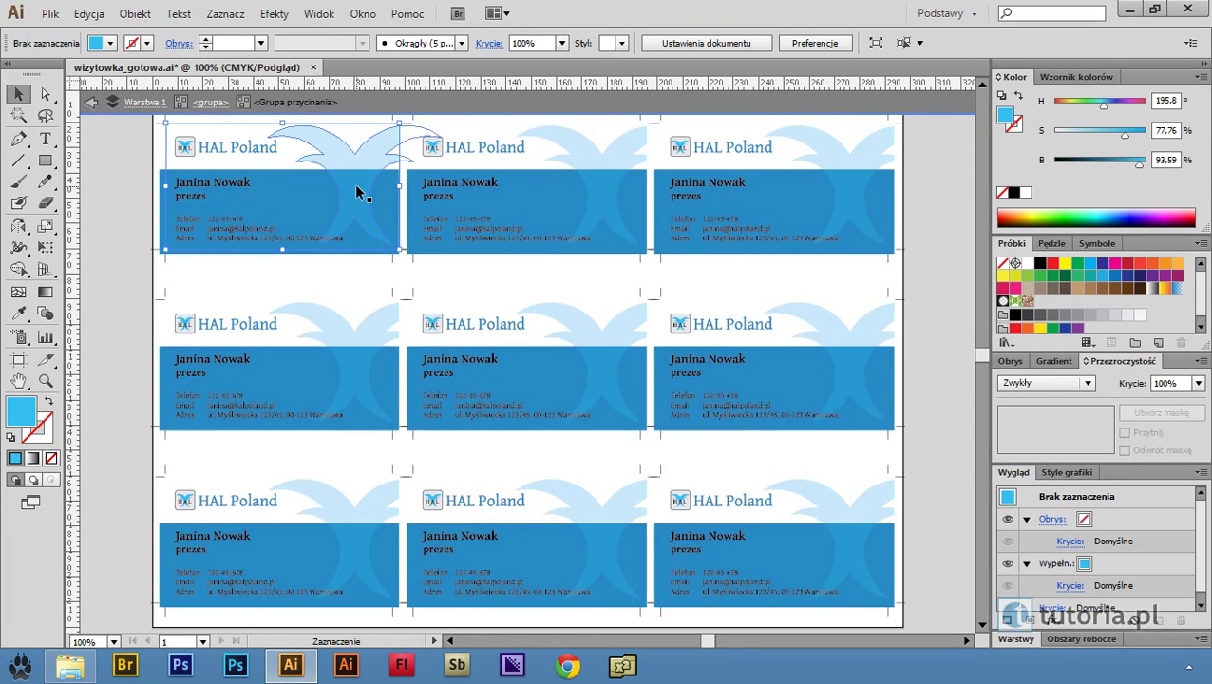
{"action": "left_click", "coordinate": [362, 190]}
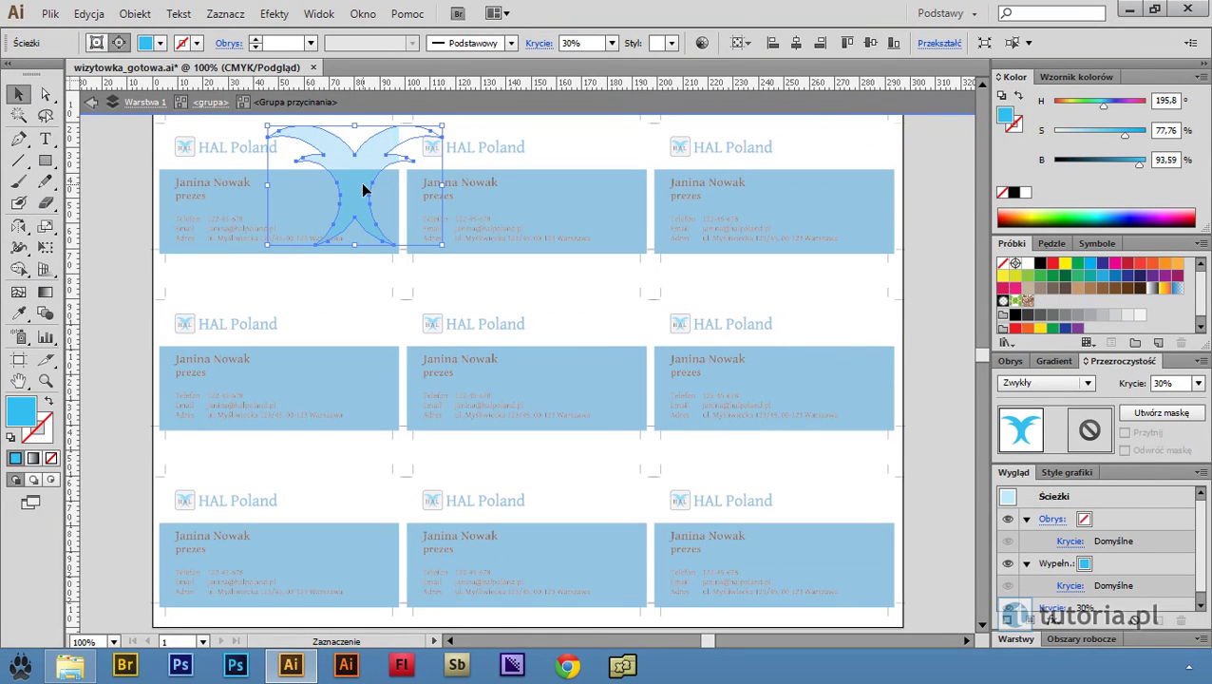
{"action": "key", "text": "Right"}
{"action": "key", "text": "Right"}
{"action": "key", "text": "Right"}
{"action": "key", "text": "Right"}
{"action": "key", "text": "Right"}
{"action": "key", "text": "Right"}
{"action": "key", "text": "Right"}
{"action": "key", "text": "Right"}
{"action": "key", "text": "Right"}
{"action": "key", "text": "Right"}
{"action": "key", "text": "Right"}
{"action": "key", "text": "Right"}
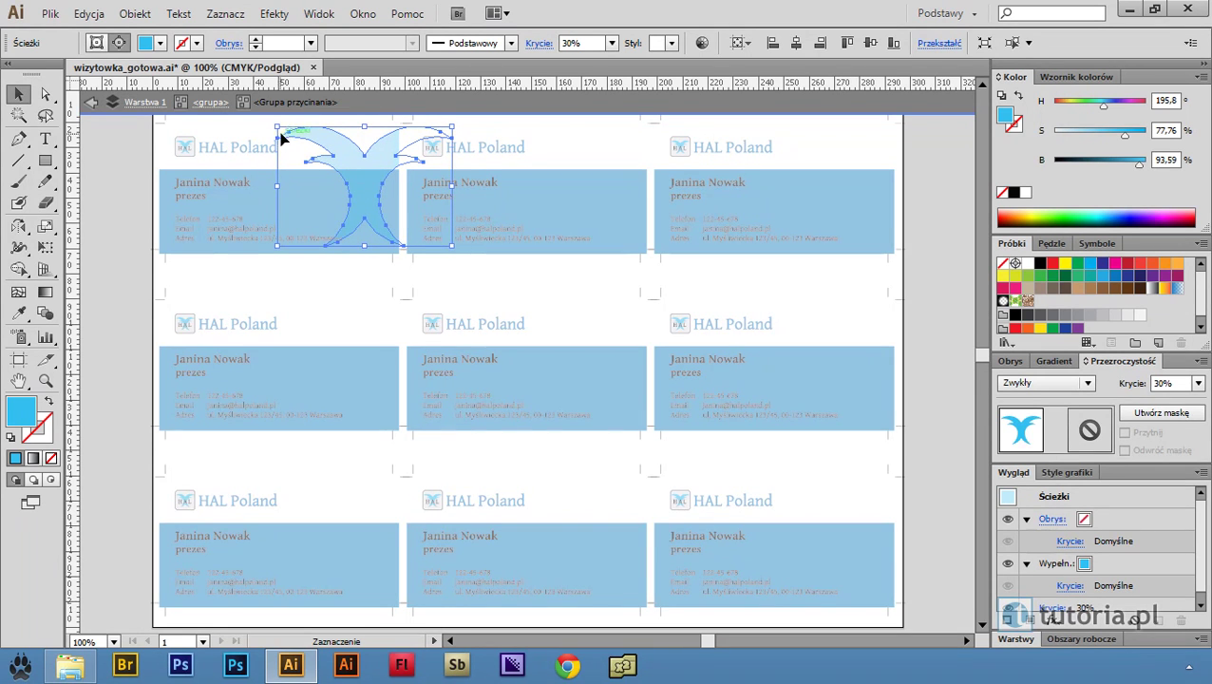
{"action": "left_click", "coordinate": [281, 143]}
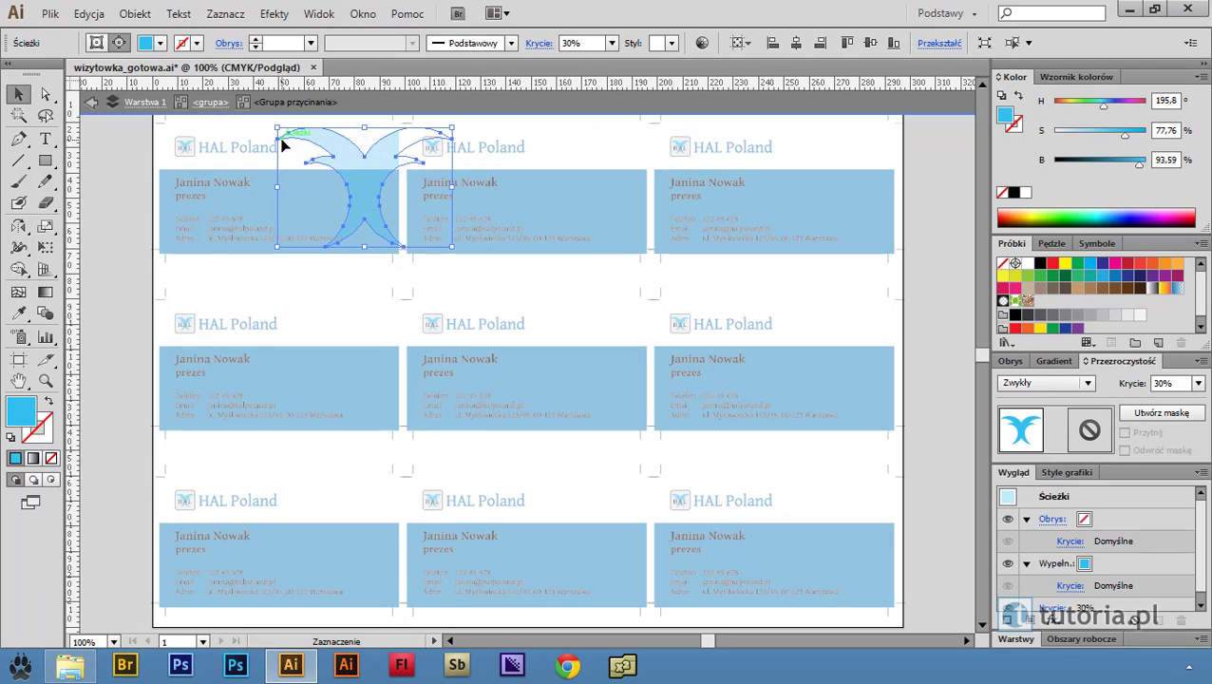
{"action": "double_click", "coordinate": [120, 173]}
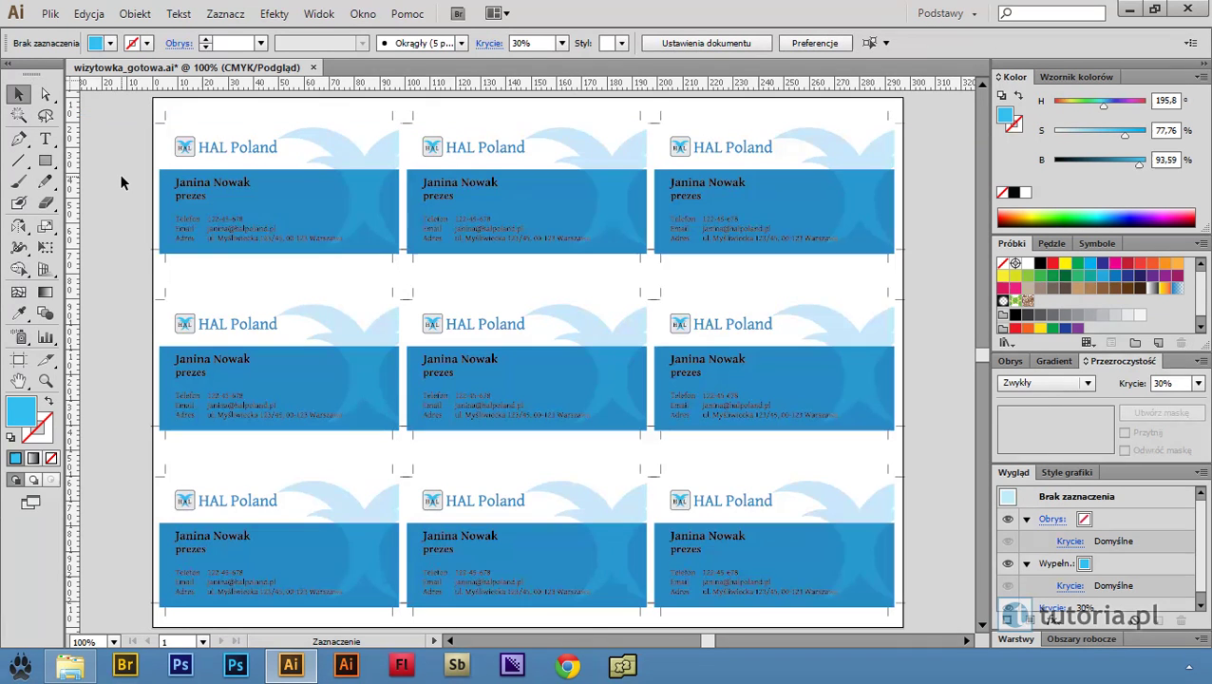